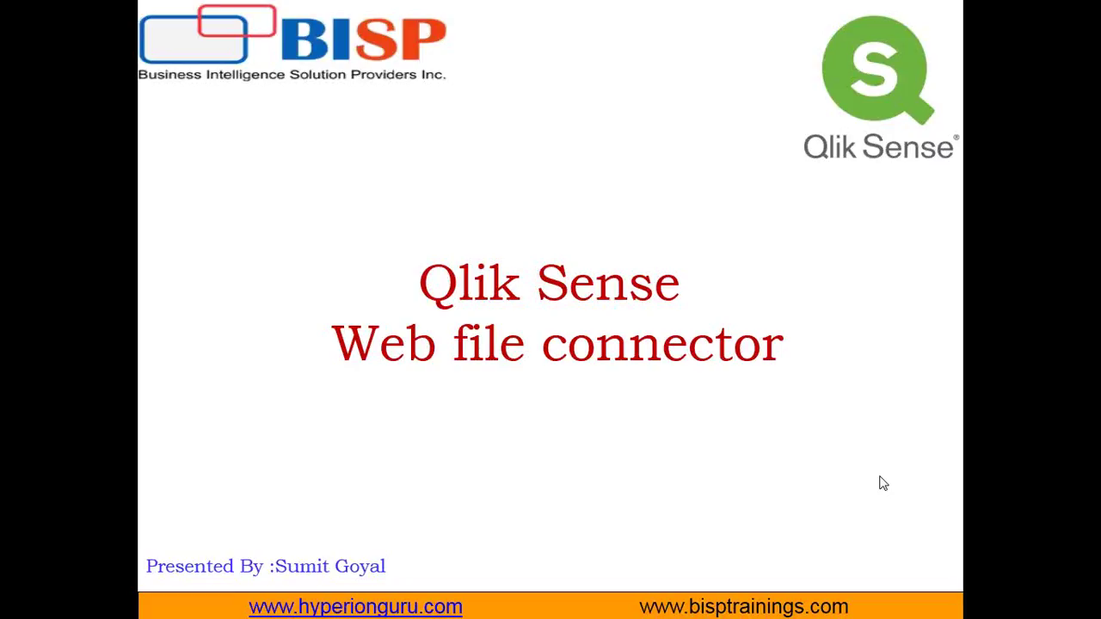
Switch to Chrome and examine the Bisp training schedule page, including its web address and the full course table
key("super")
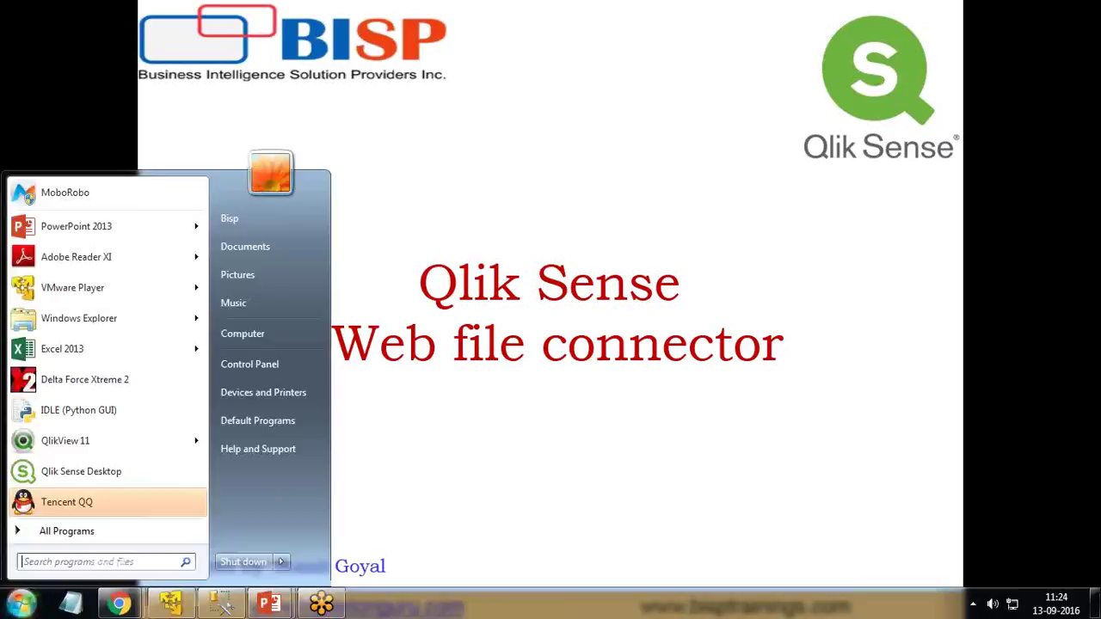
left_click(118, 603)
left_click(265, 521)
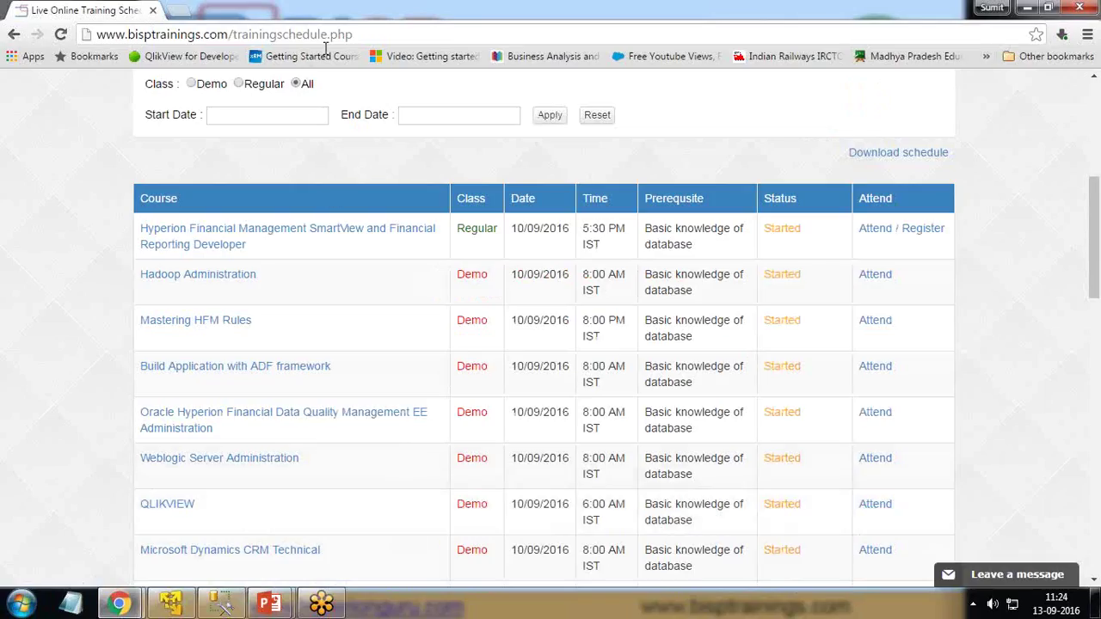
left_click_drag(354, 34, 103, 35)
left_click(77, 254)
scroll(78, 255, "down", 7)
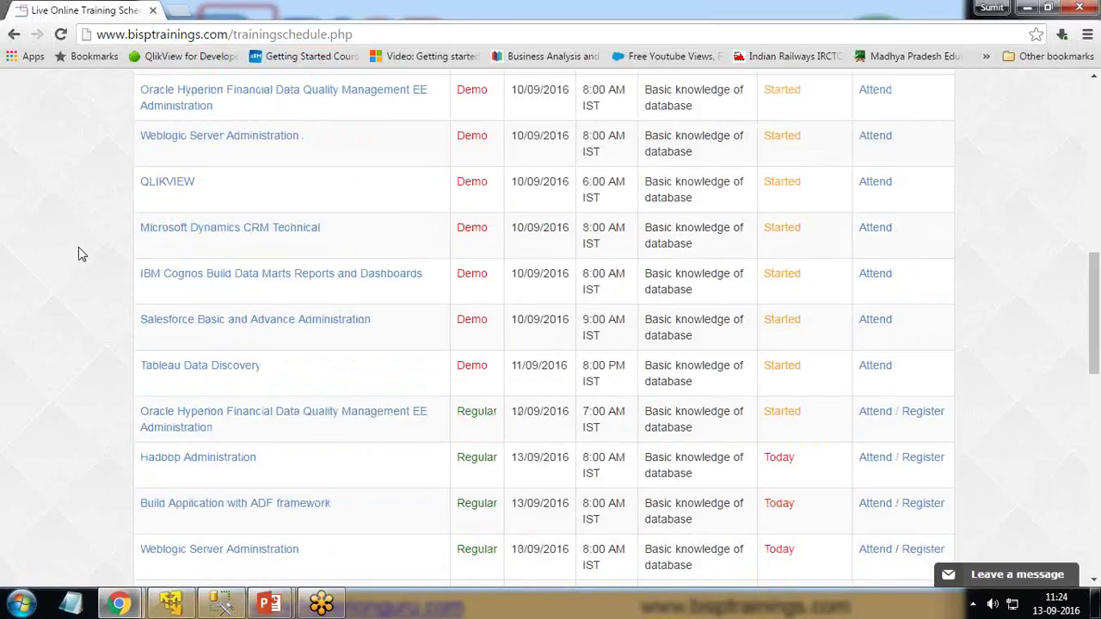
scroll(79, 254, "down", 4)
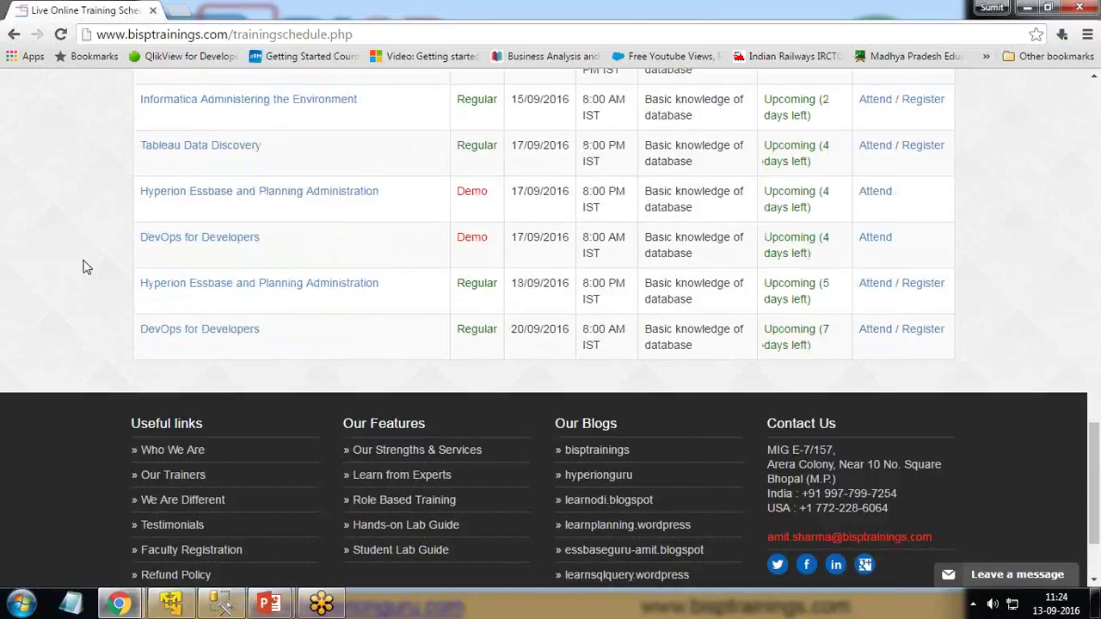
scroll(145, 353, "up", 6)
scroll(145, 353, "up", 7)
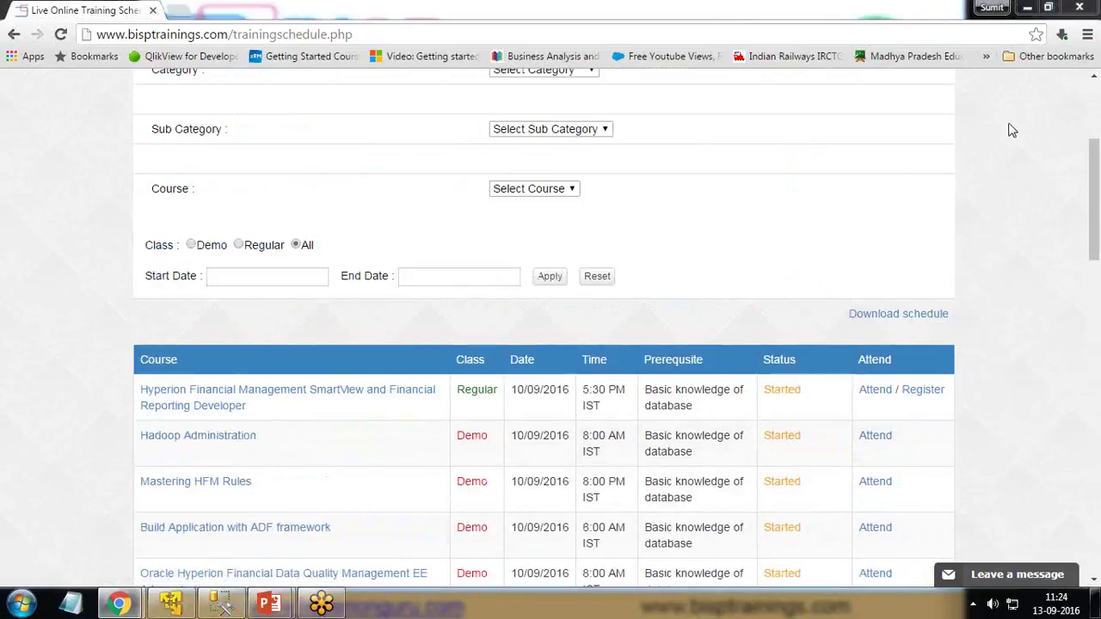
scroll(56, 381, "down", 3)
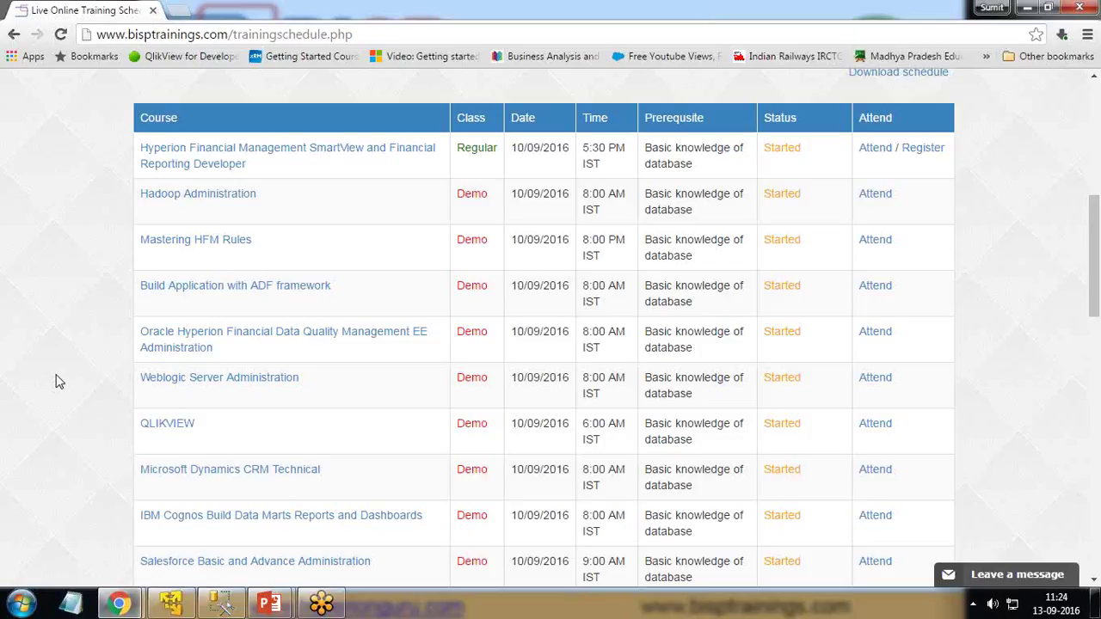
scroll(59, 381, "down", 10)
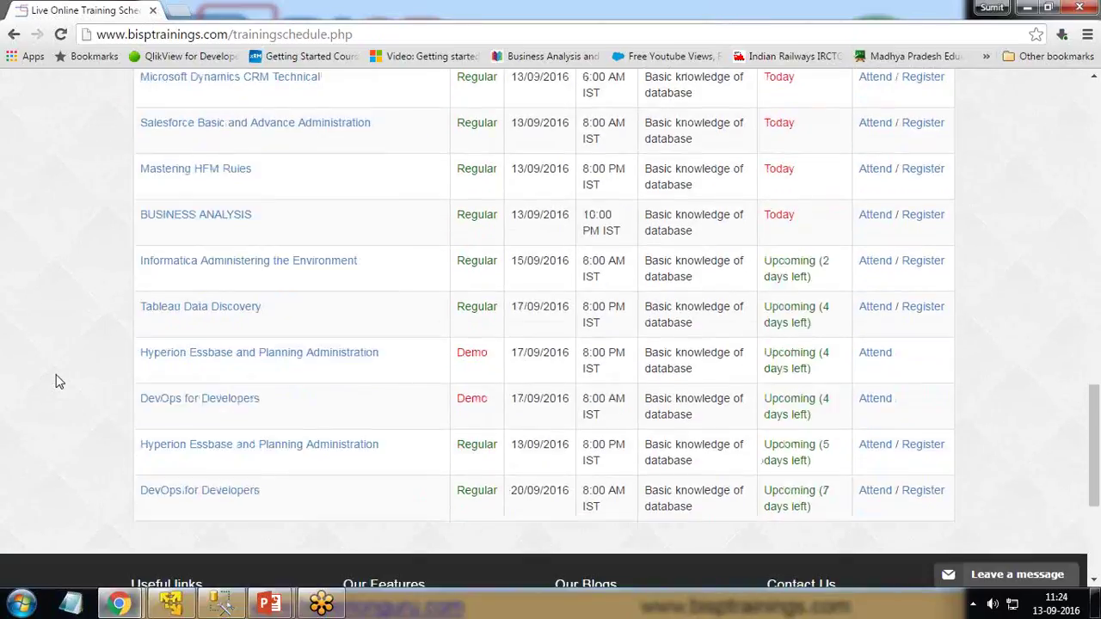
scroll(59, 381, "up", 5)
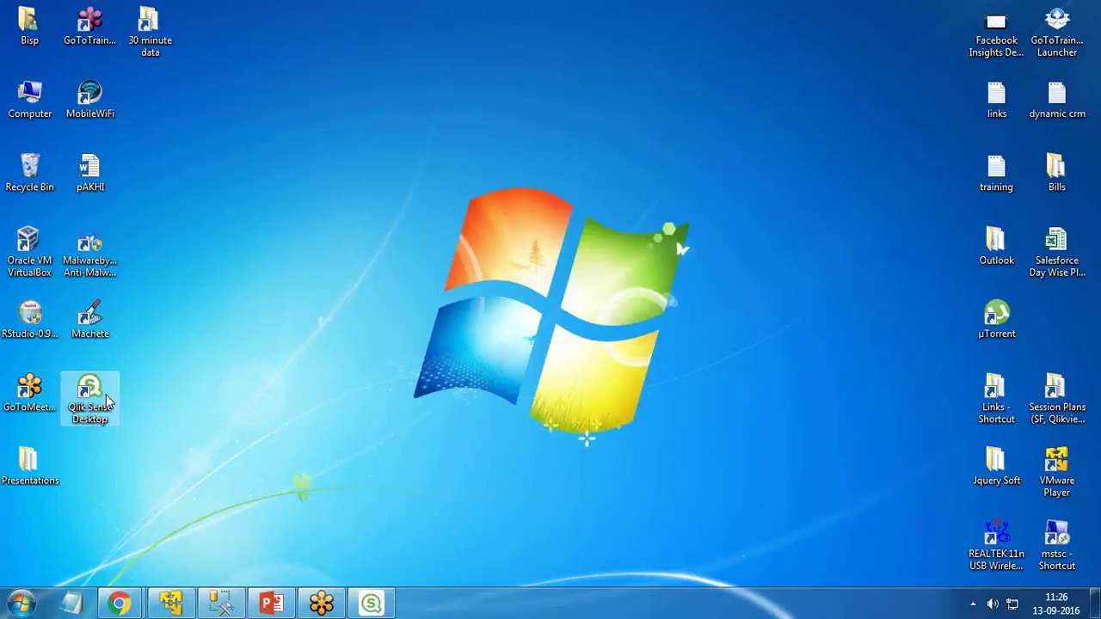
Bring up the Qlik Sense Desktop hub and maximize its window
left_click(363, 607)
left_click(659, 411)
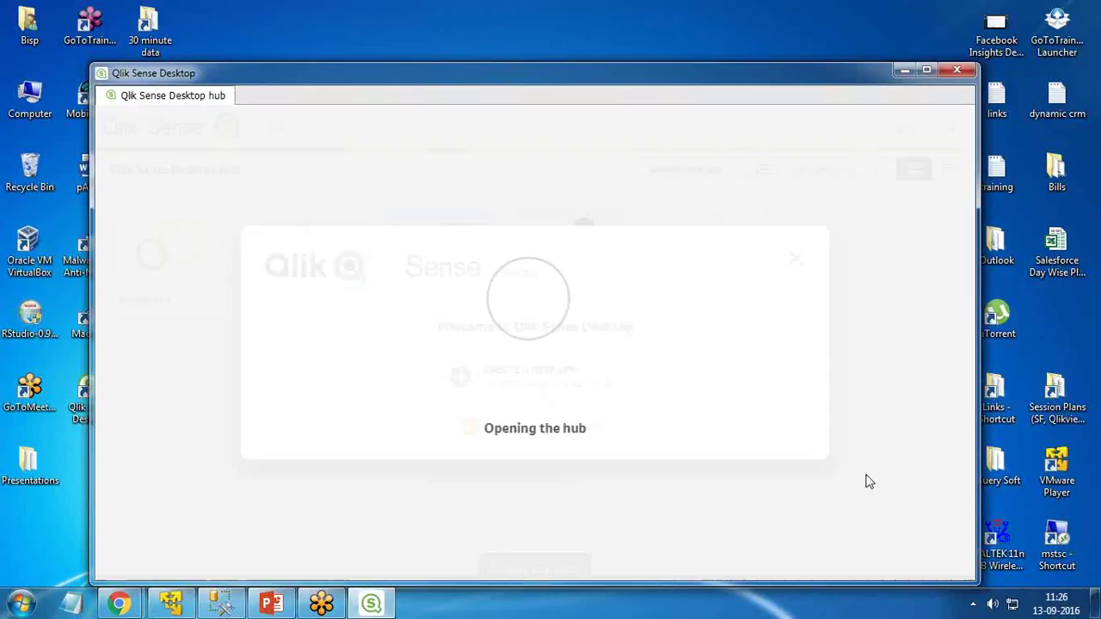
left_click(926, 69)
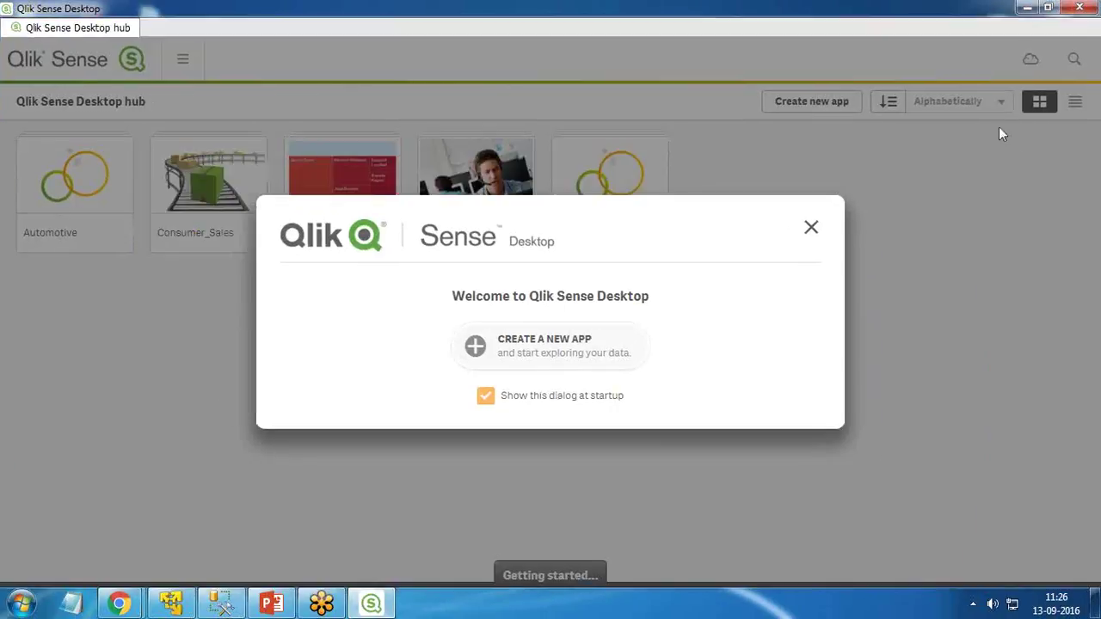
Create a new app named BispTestApp and open it
left_click(561, 346)
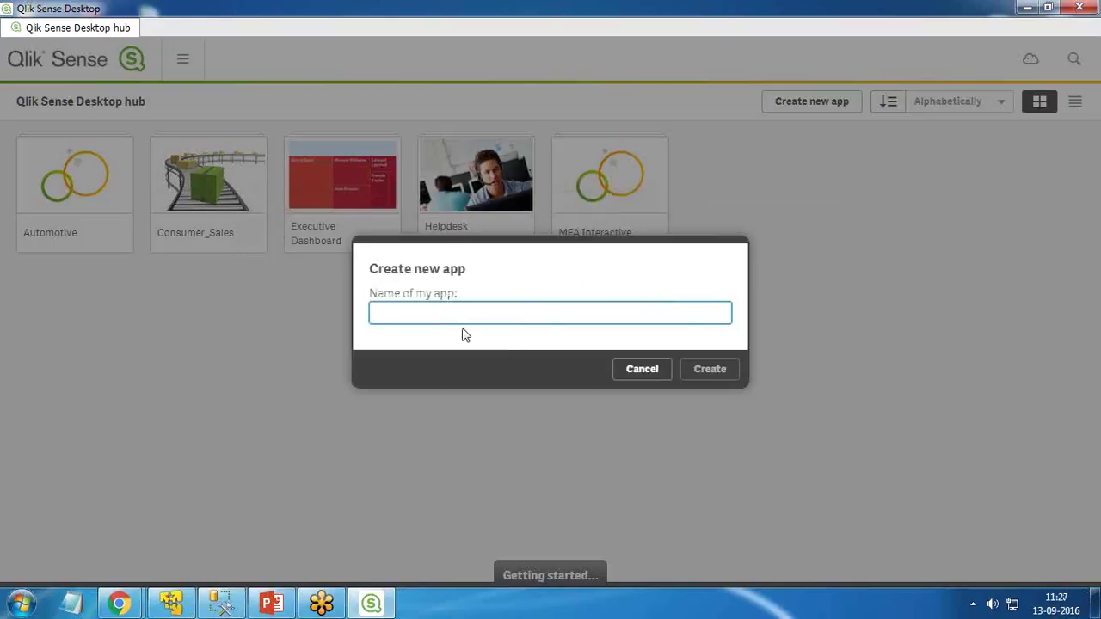
type("BiscYou")
key("BackSpace")
key("BackSpace")
key("BackSpace")
type("TestApp")
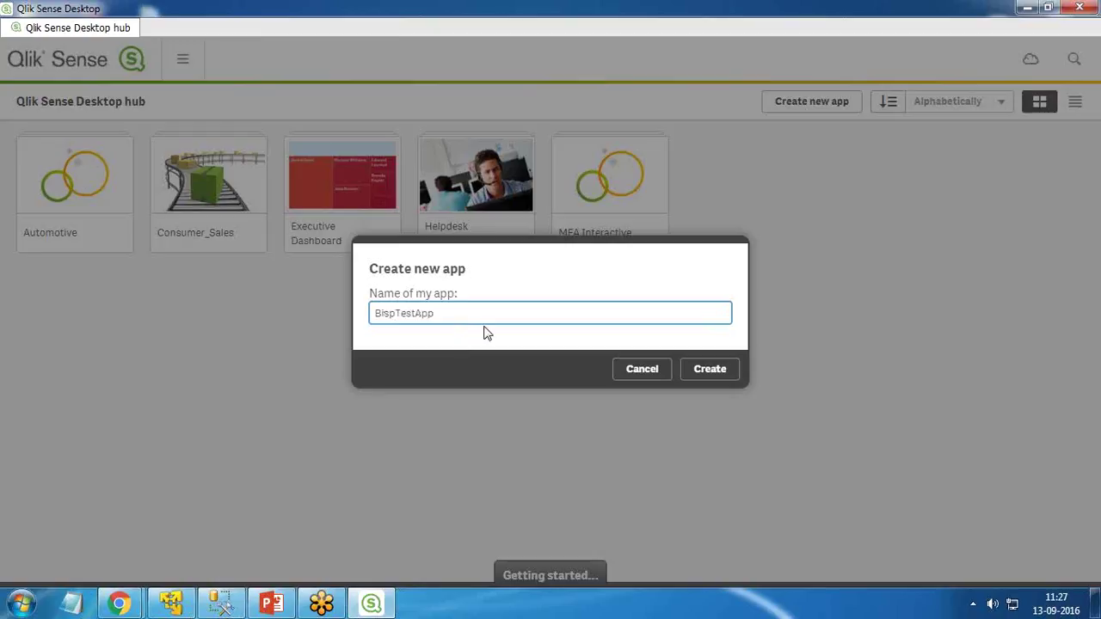
left_click(708, 372)
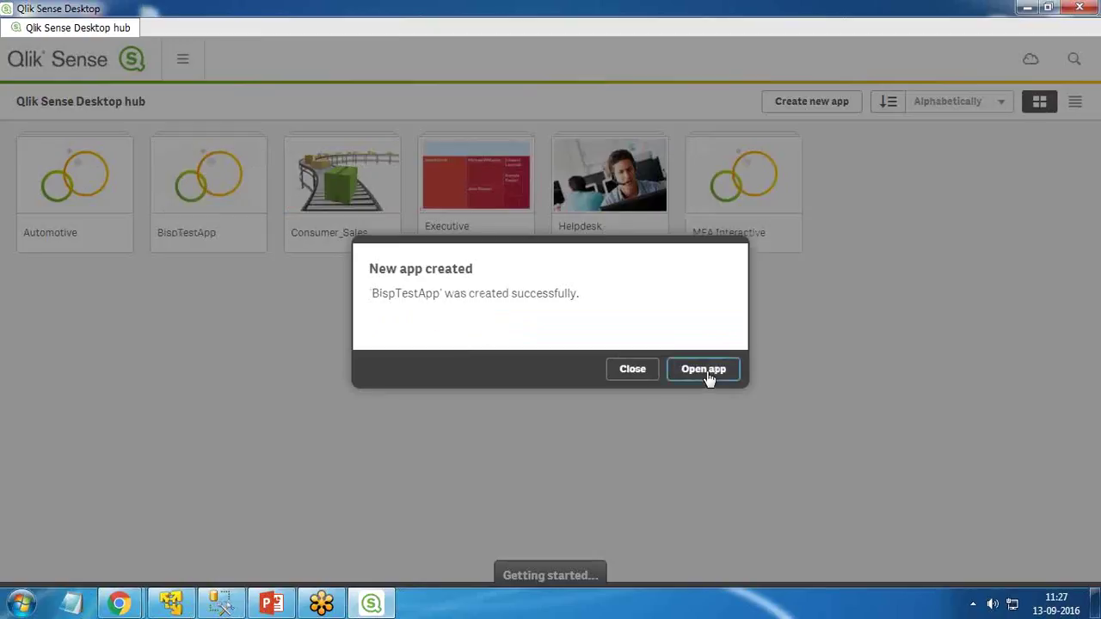
left_click(704, 370)
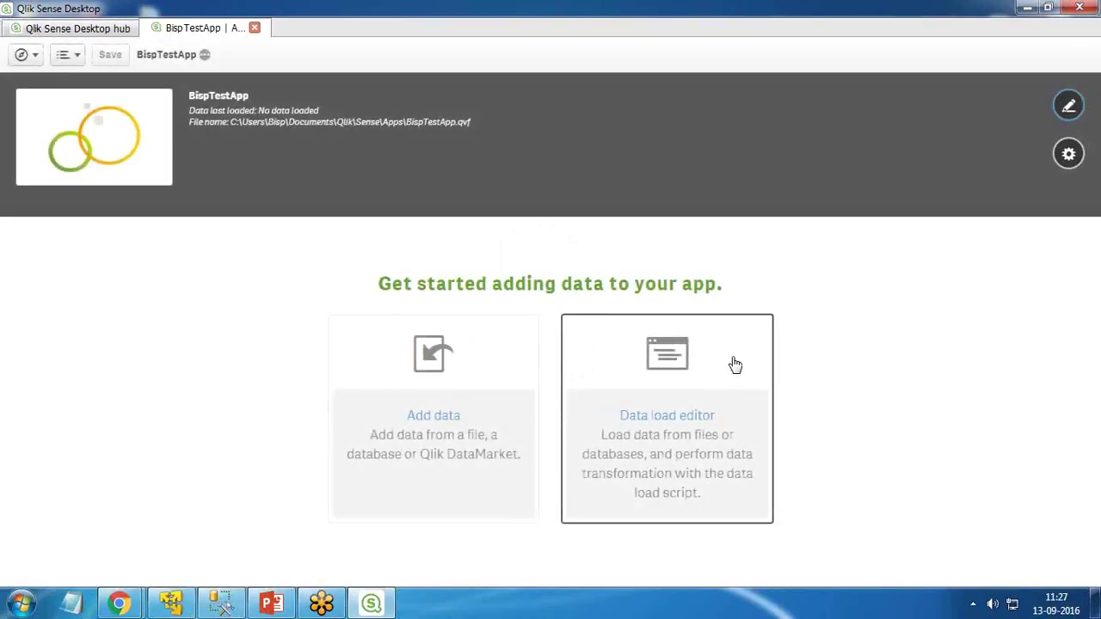
Check the web address of the training schedule page in Chrome and return to Qlik Sense
mouse_move(120, 603)
left_click(291, 516)
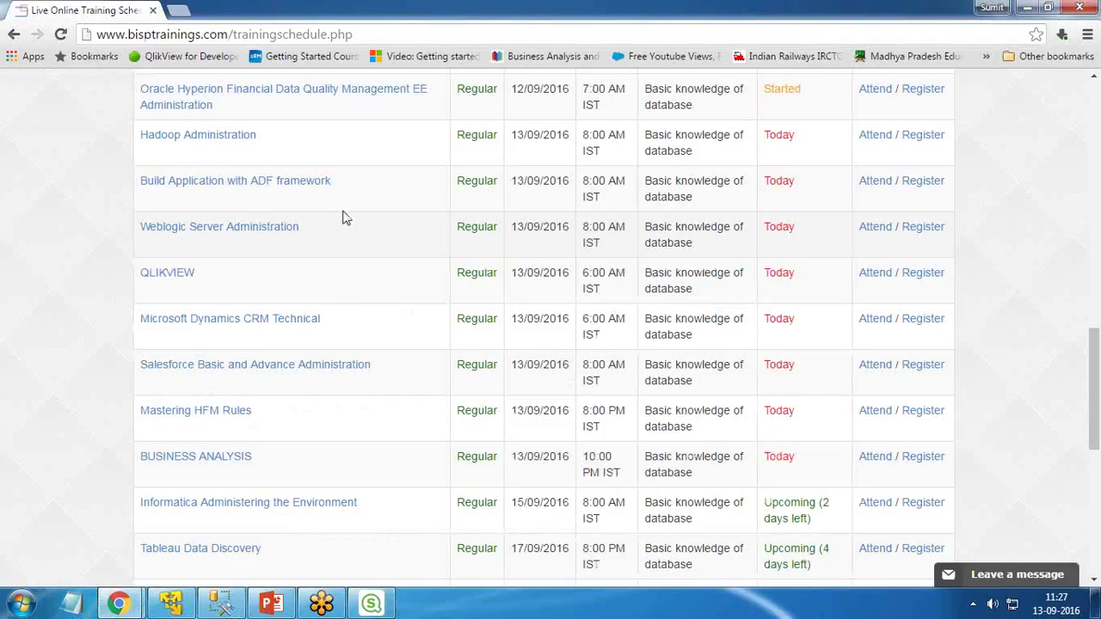
left_click(320, 34)
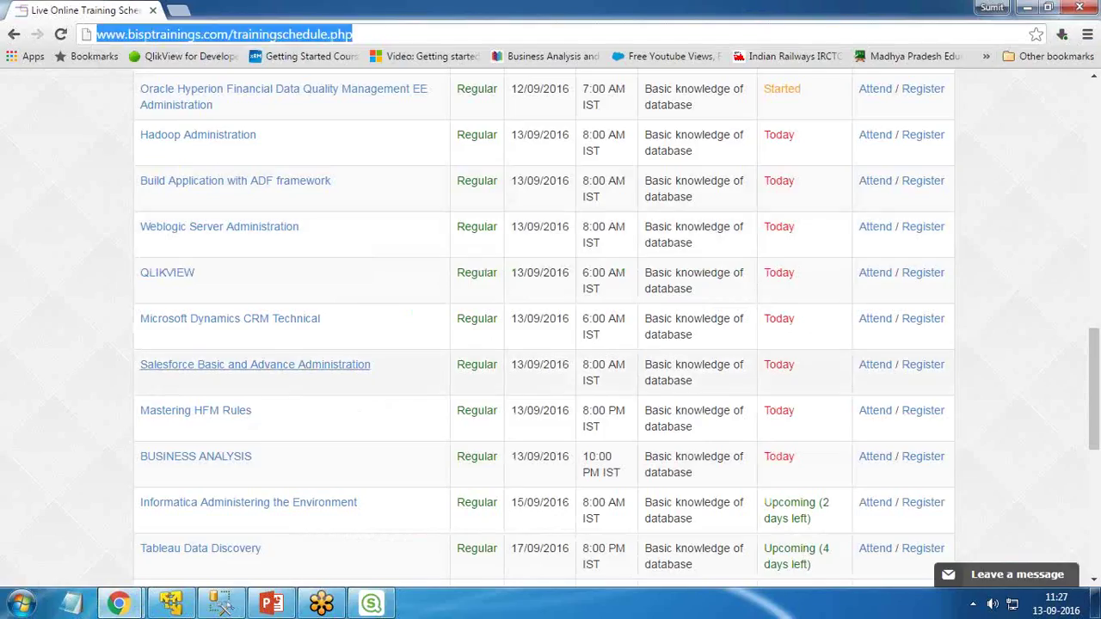
left_click(375, 605)
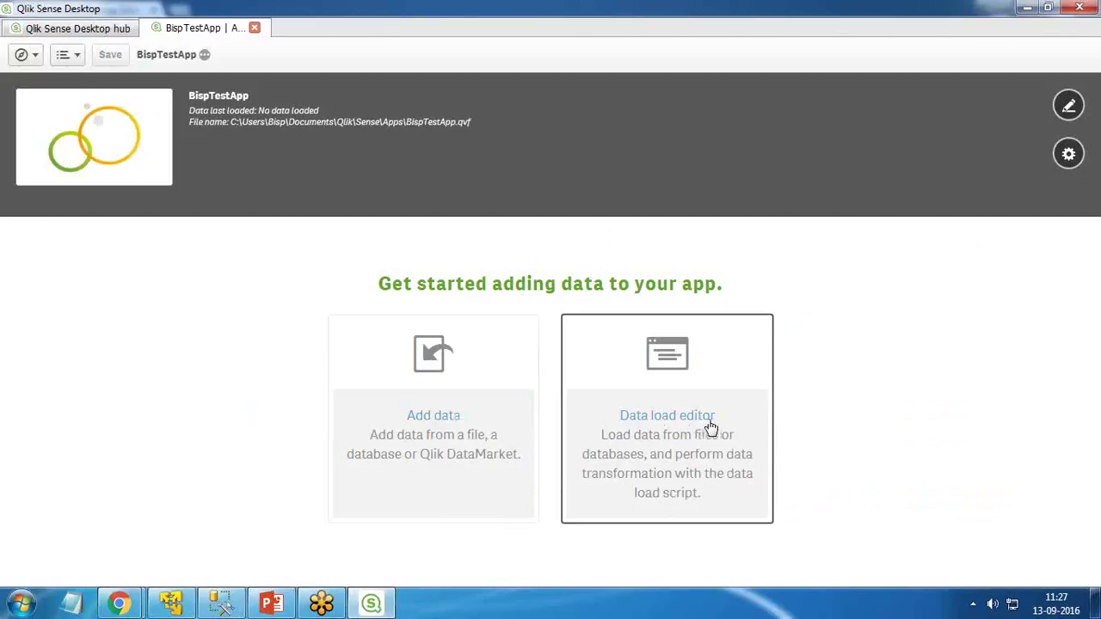
View the available Add data sources, close them without choosing one, and open the Data load editor for BispTestApp
left_click(435, 408)
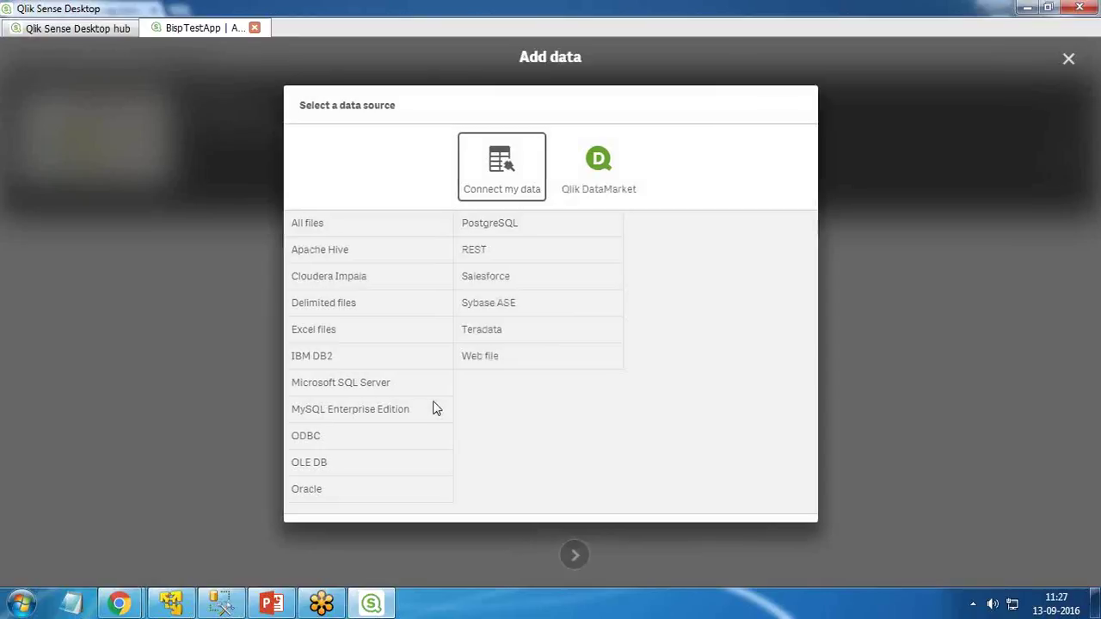
left_click(1069, 58)
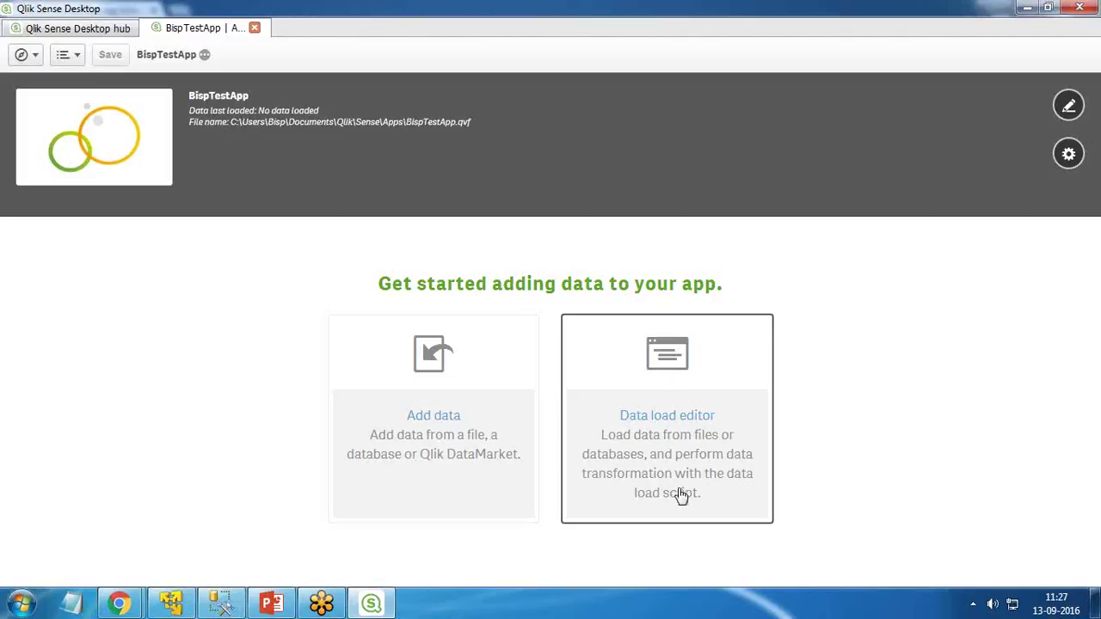
left_click(673, 436)
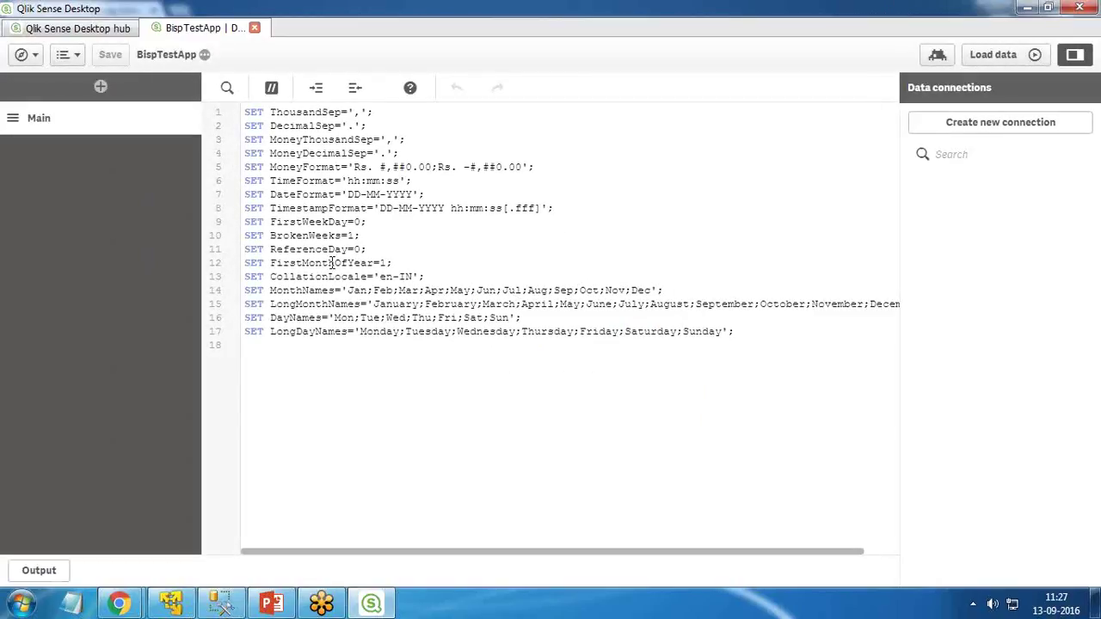
Review the default SET statements in the Main script and add a blank line at the end
left_click_drag(246, 112, 734, 332)
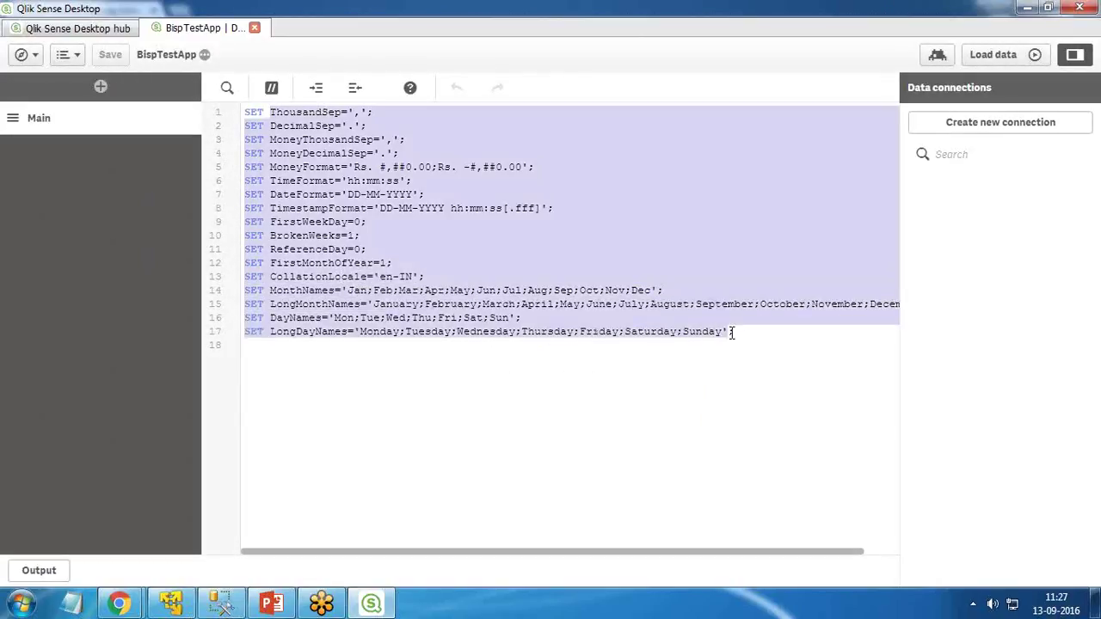
left_click(374, 277, "shift")
left_click(337, 347)
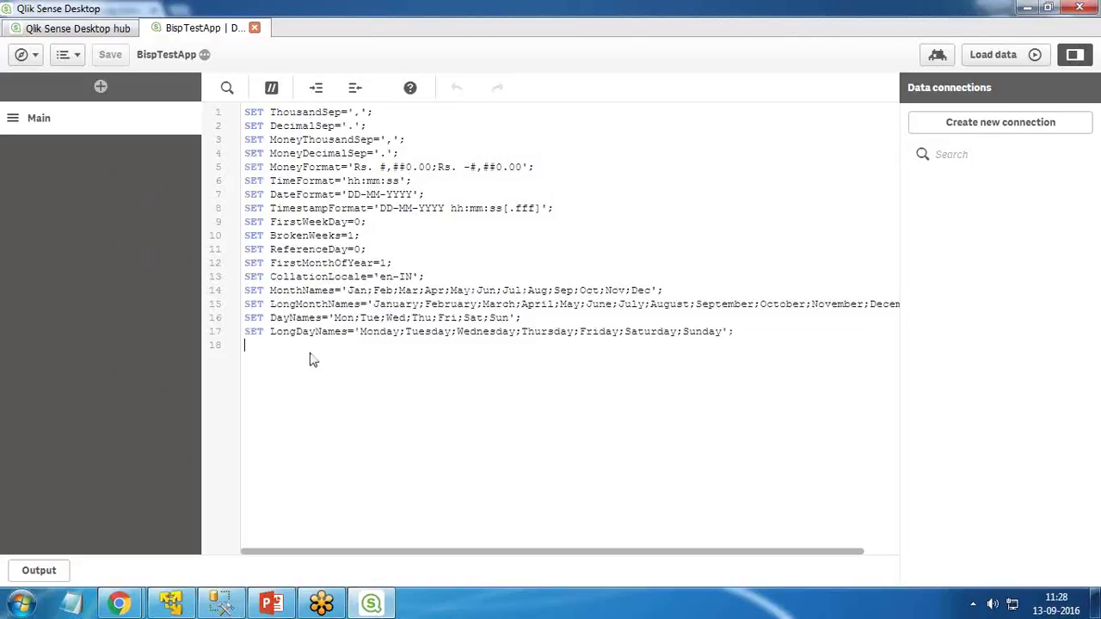
key("Return")
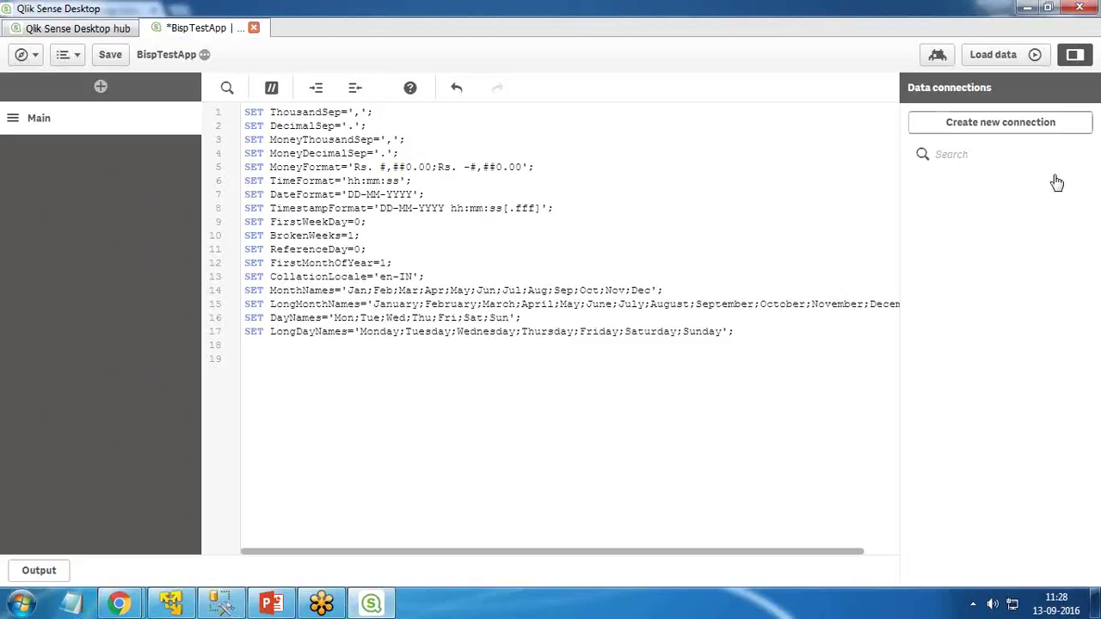
left_click(996, 126)
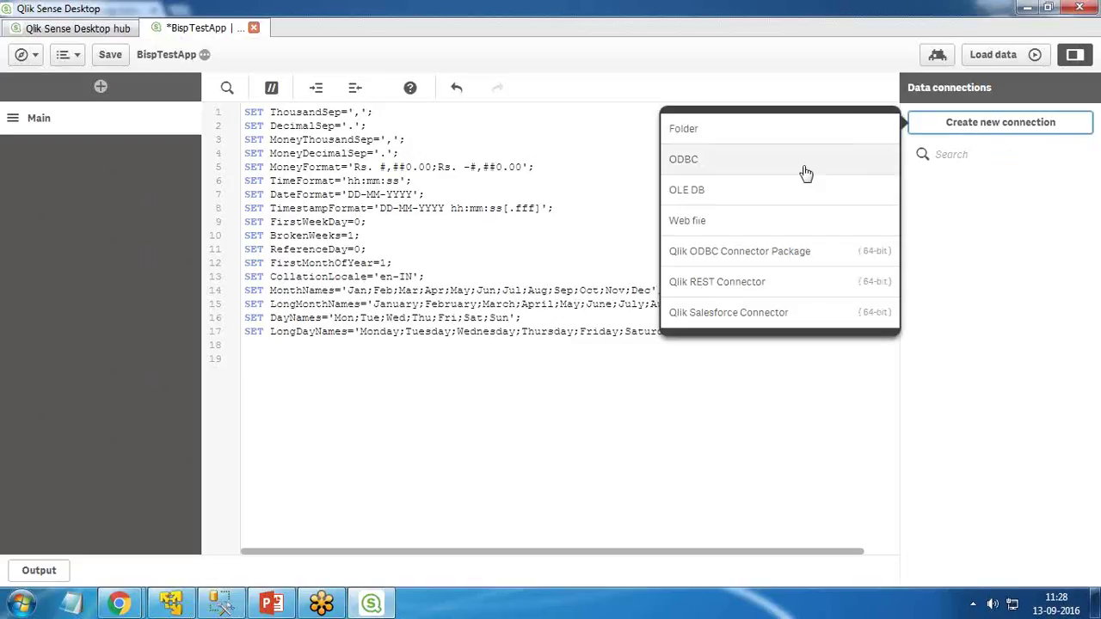
left_click(689, 223)
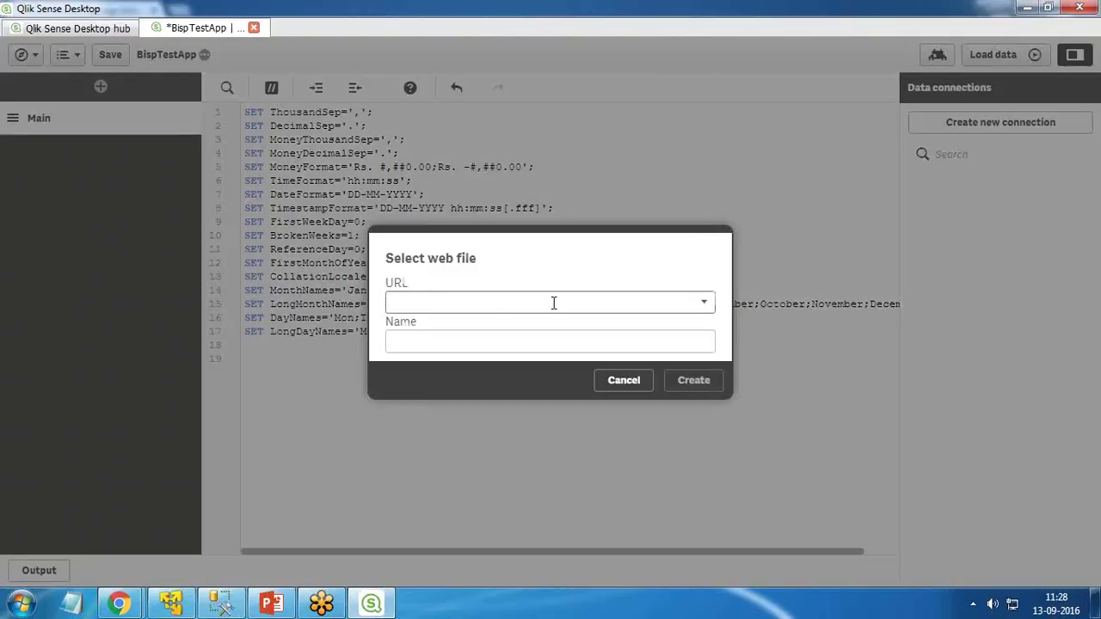
left_click(706, 305)
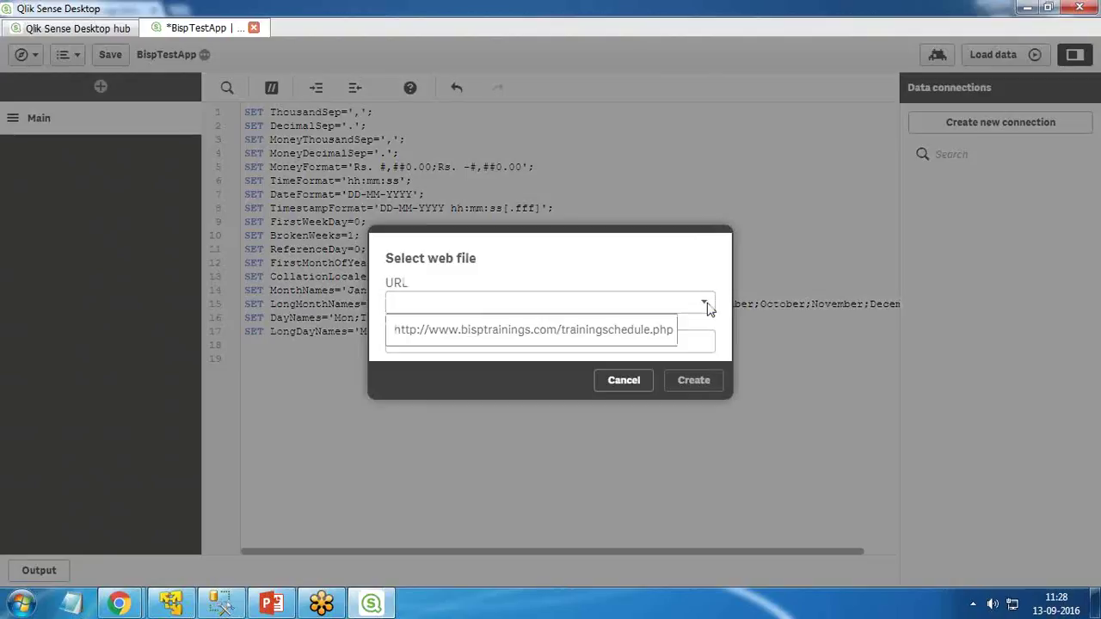
left_click(706, 305)
left_click(704, 302)
left_click(555, 334)
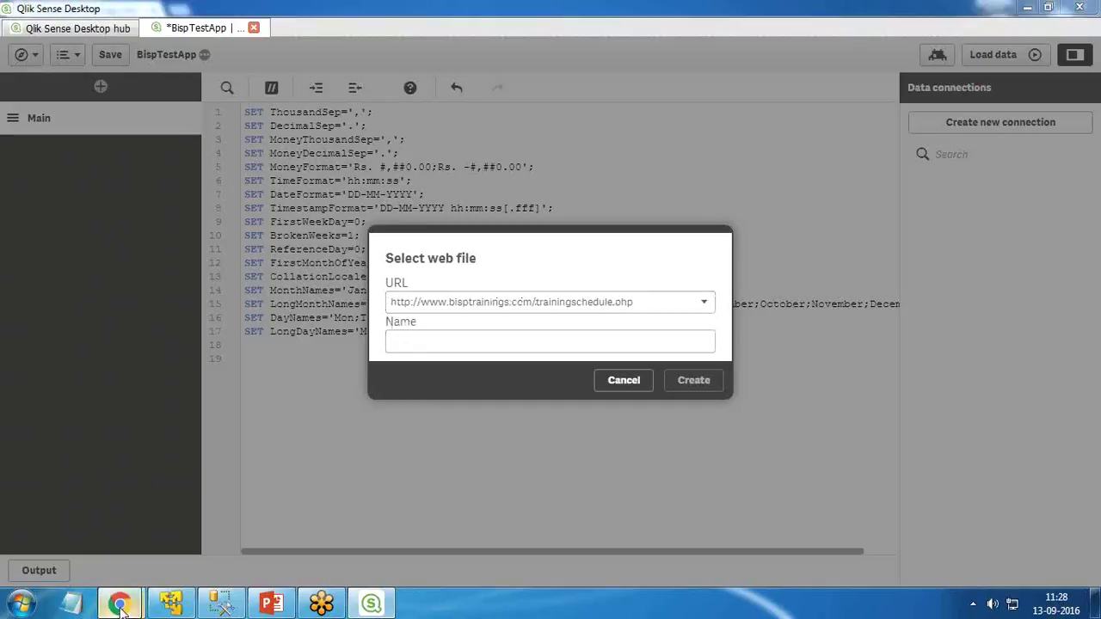
Copy the training schedule page's address from Chrome and return to the Qlik Sense web file dialog
mouse_move(120, 606)
left_click(258, 545)
left_click(351, 32)
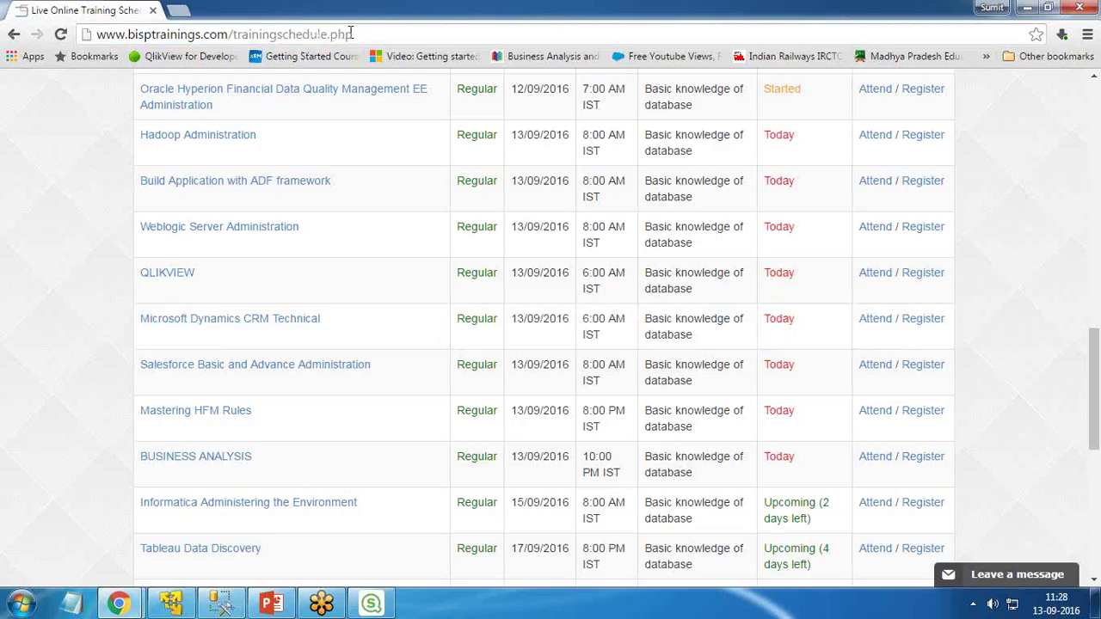
left_click(350, 33)
right_click(267, 36)
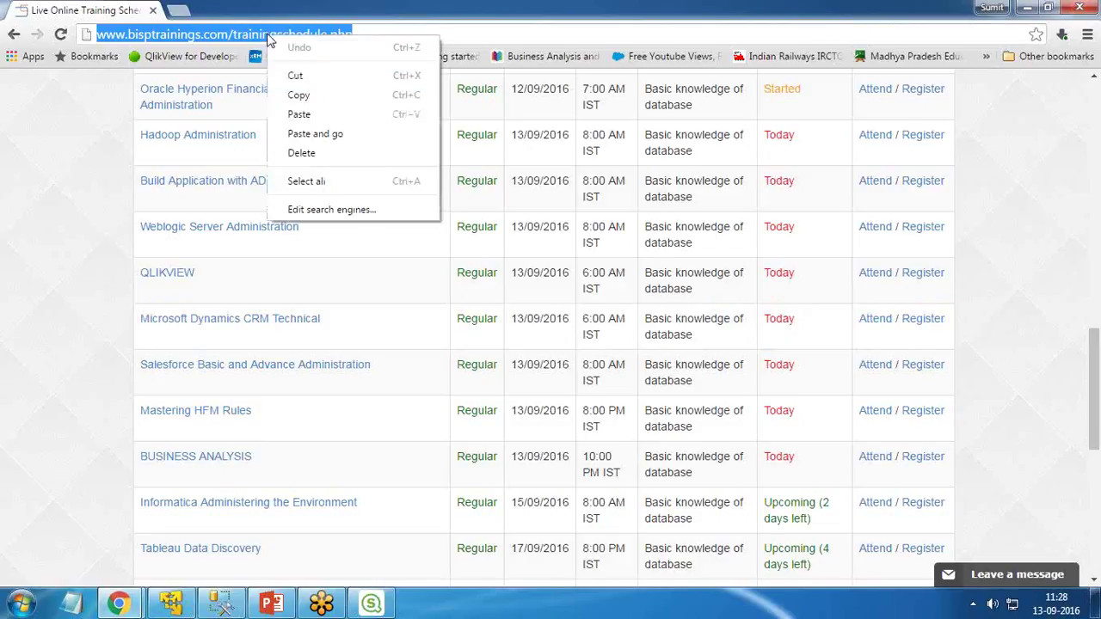
left_click(314, 99)
left_click(372, 603)
Name the web file connection Bisp Training Schedule and create it
left_click(481, 343)
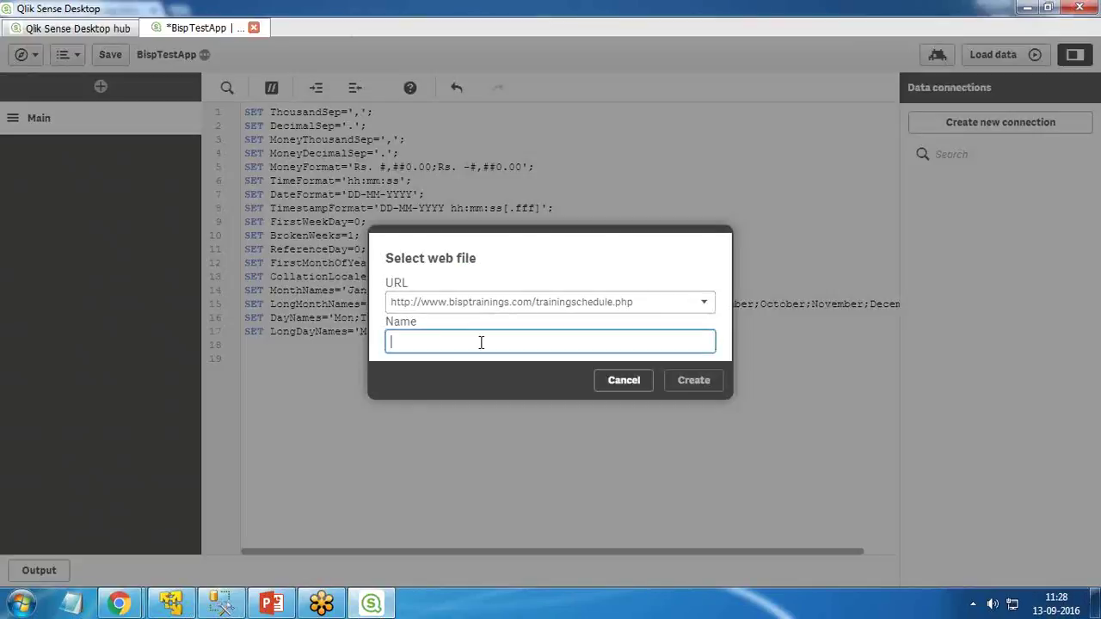
type("BispTraini")
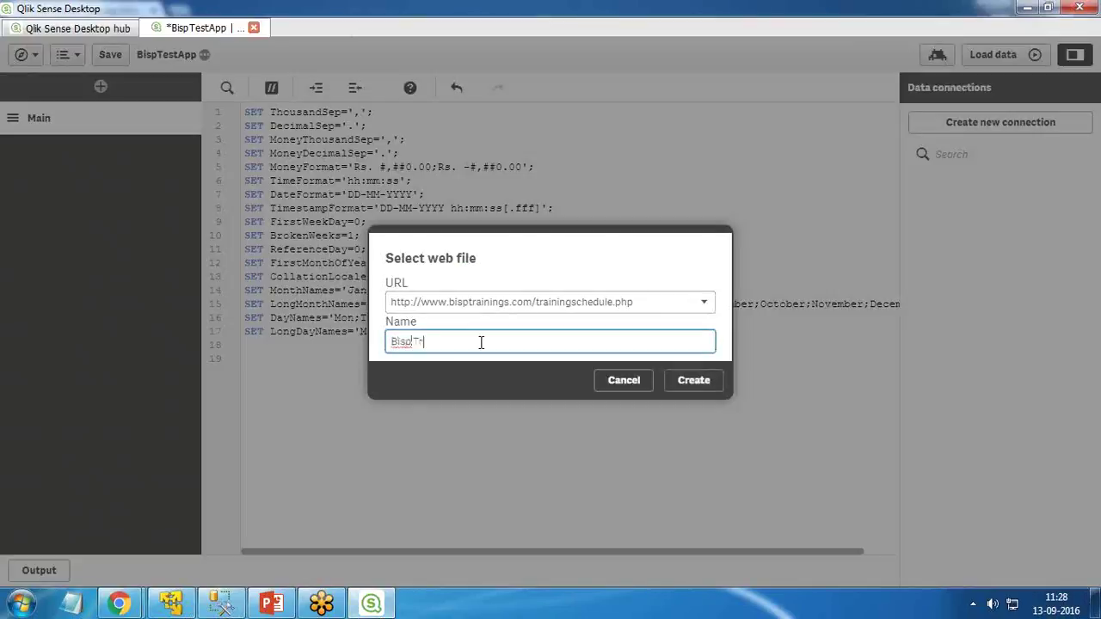
type("ng Schedule")
left_click(688, 381)
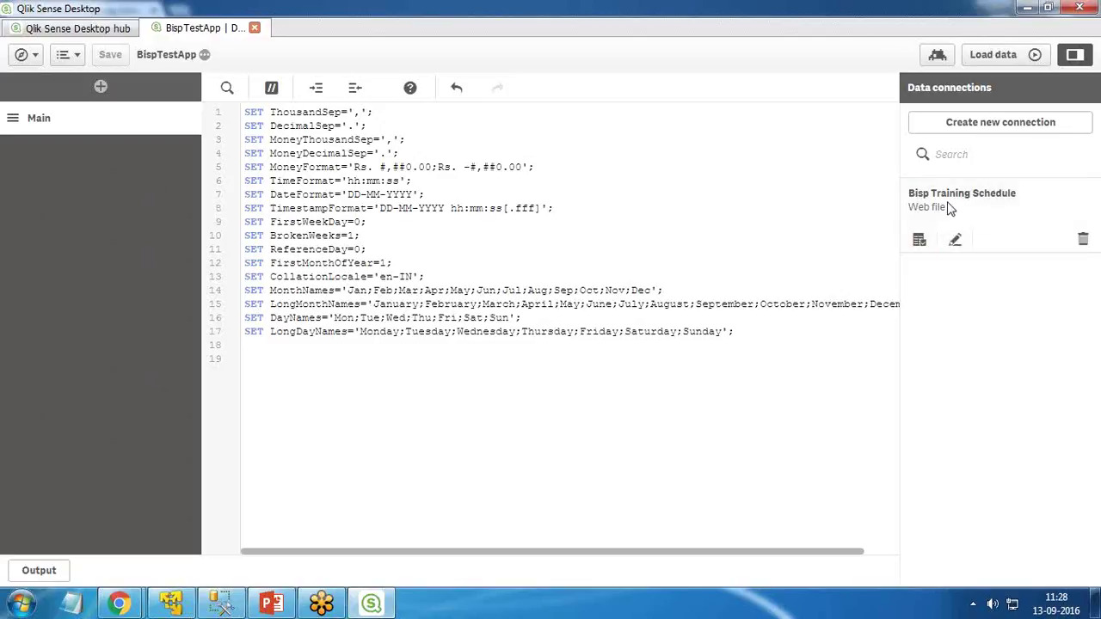
Open the data selection for the Bisp Training Schedule connection and compare table @1 with the filter section of the page in Chrome
left_click(921, 246)
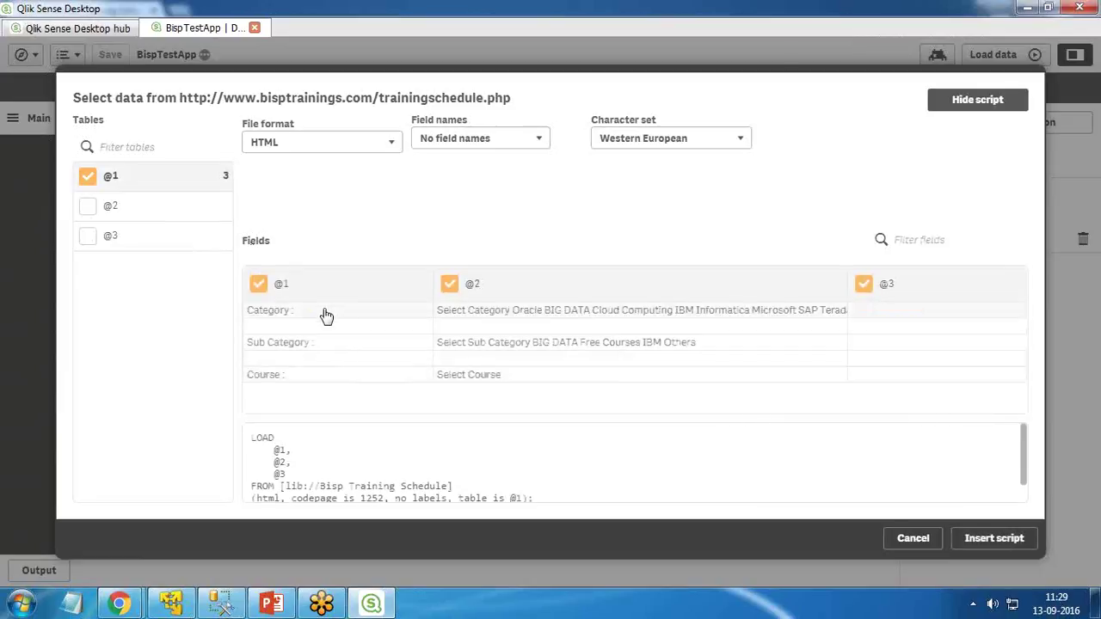
mouse_move(129, 605)
left_click(290, 516)
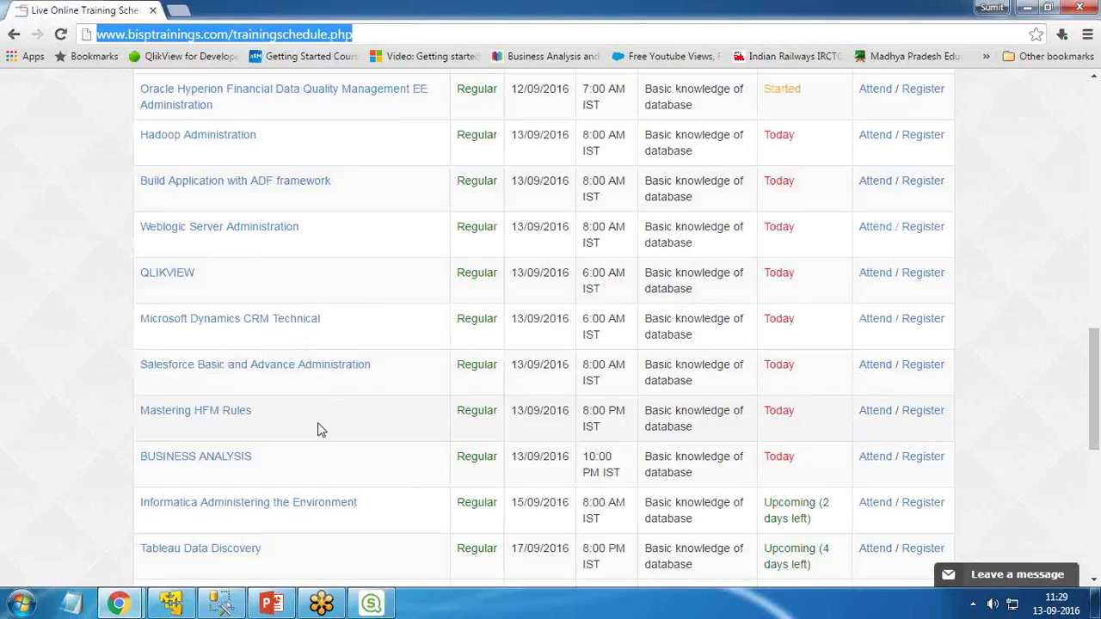
scroll(317, 430, "up", 10)
scroll(317, 430, "up", 5)
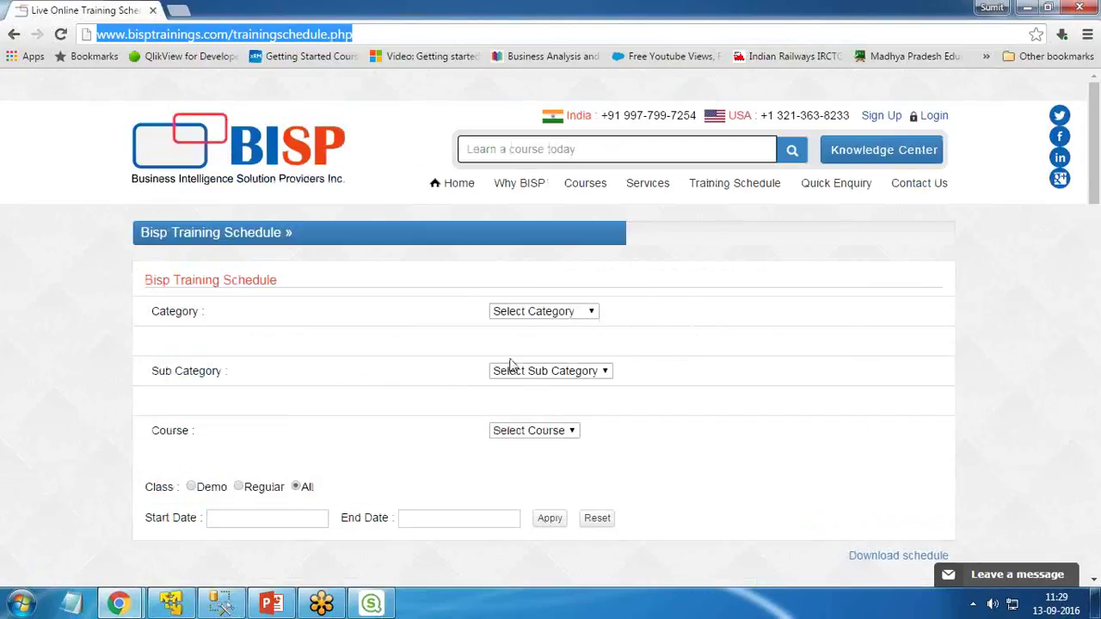
Compare the fields of table @1 with the course schedule table on the training web page in Chrome, returning to Qlik Sense
key("alt+Tab")
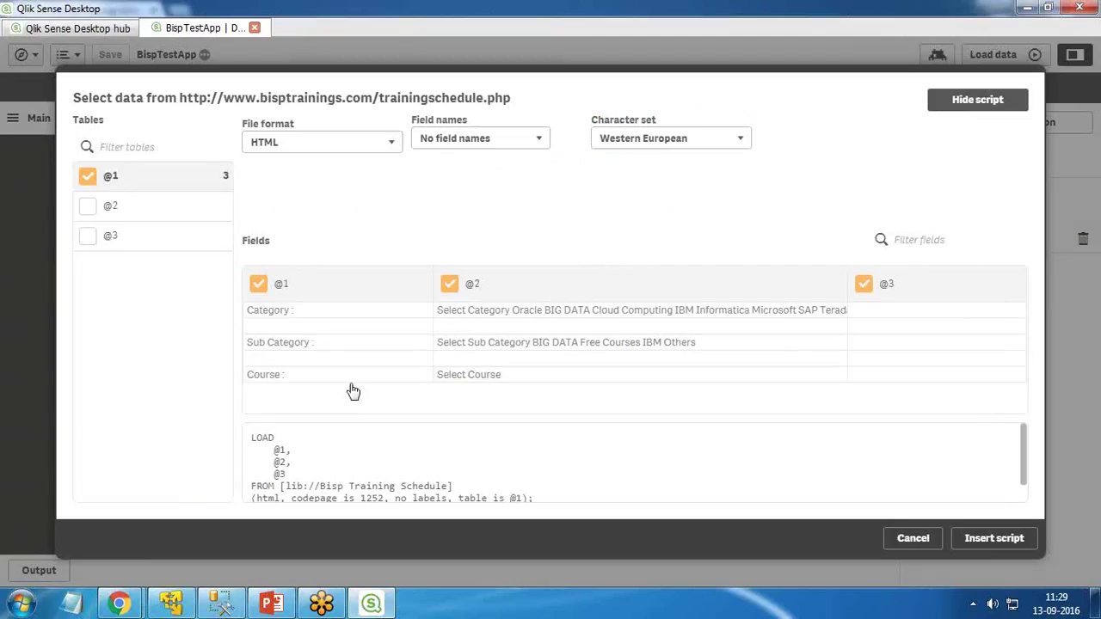
key("alt+Tab")
scroll(356, 384, "down", 6)
scroll(359, 379, "up", 3)
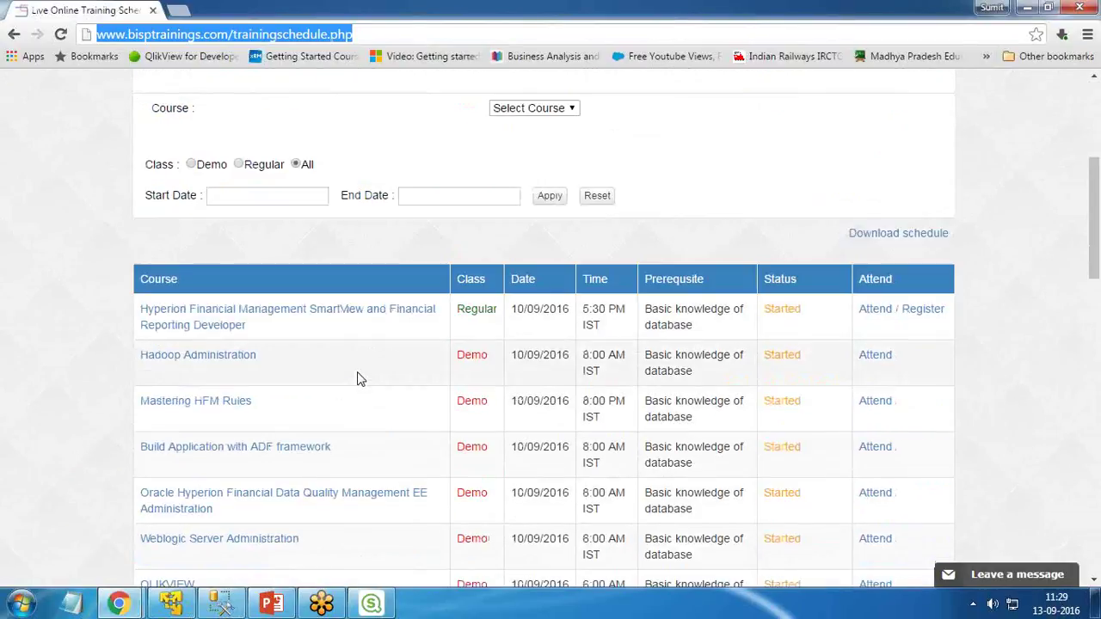
double_click(159, 279)
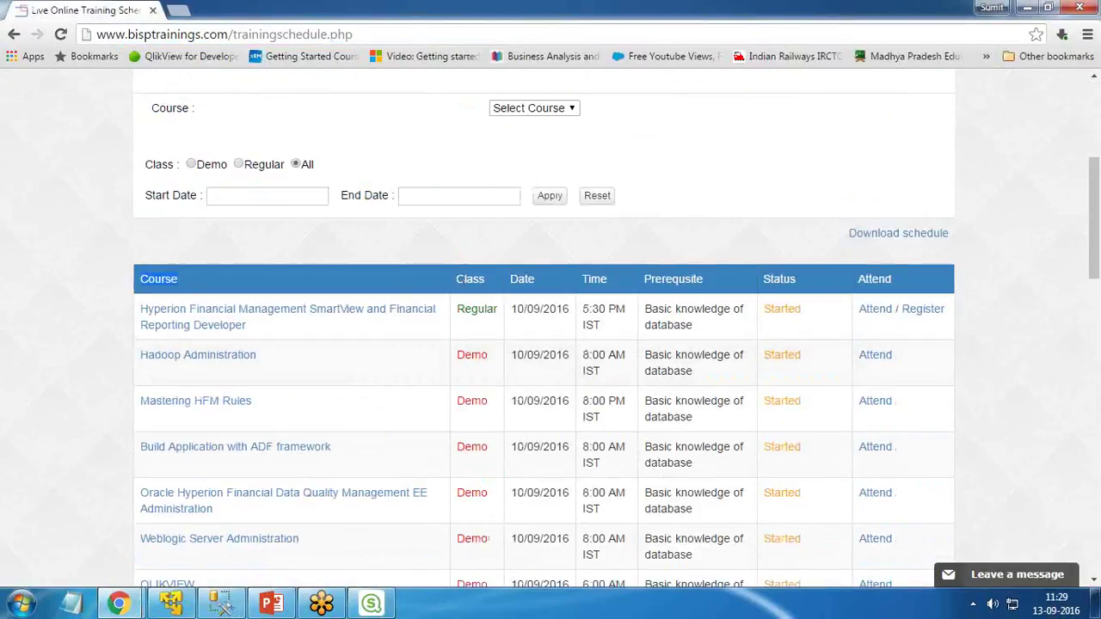
left_click(160, 279)
key("alt+Tab")
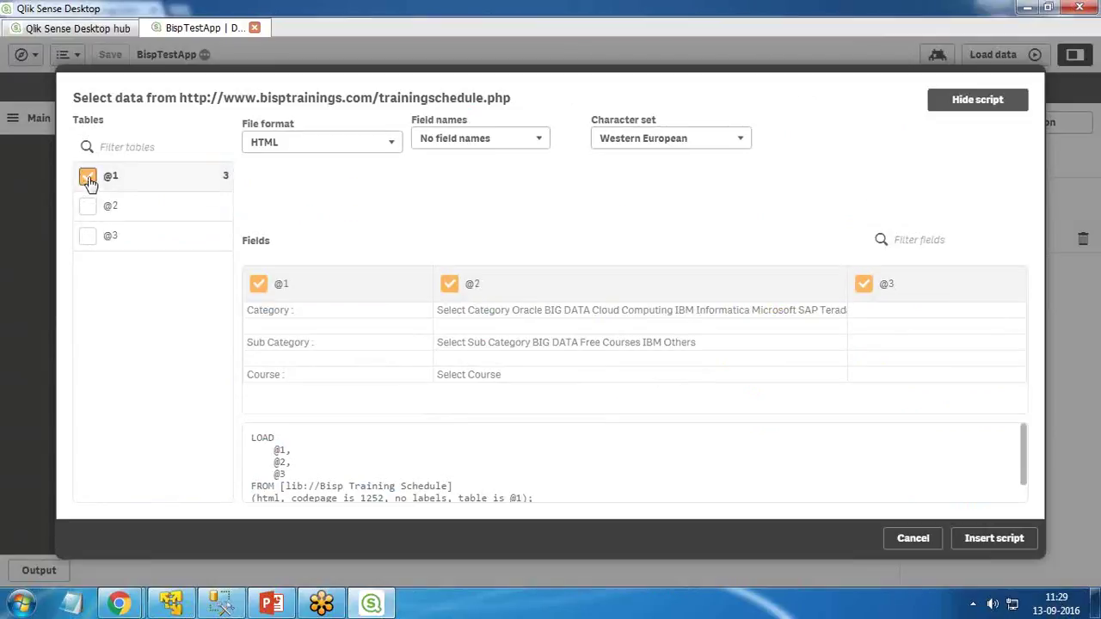
Deselect table @1 and select table @3 as the table to load from the web page
left_click(87, 177)
left_click(88, 177)
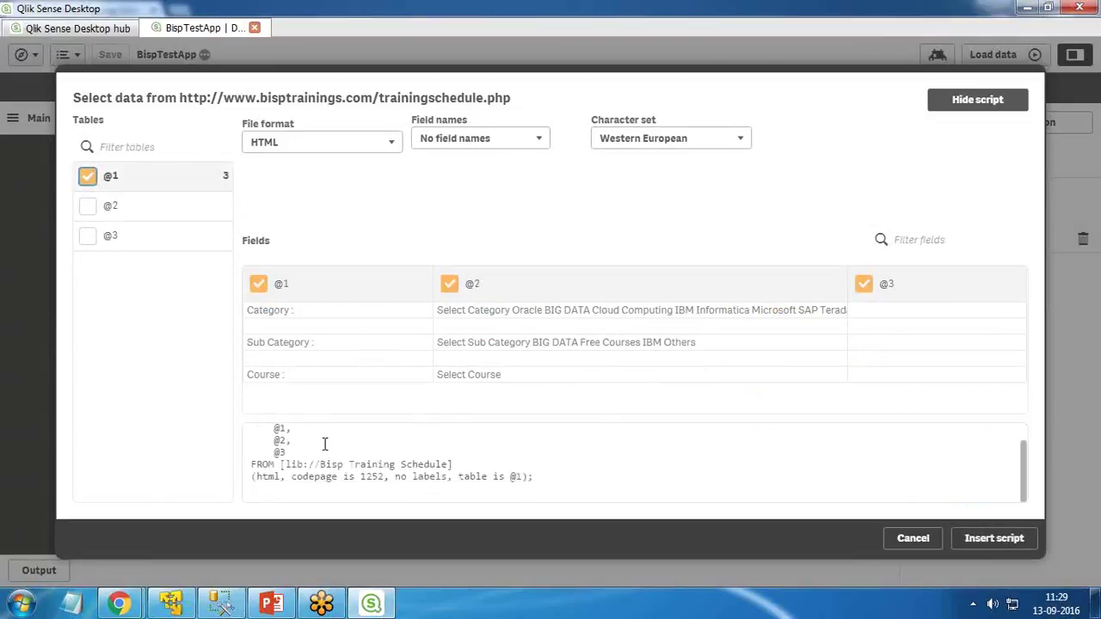
scroll(264, 444, "up", 1)
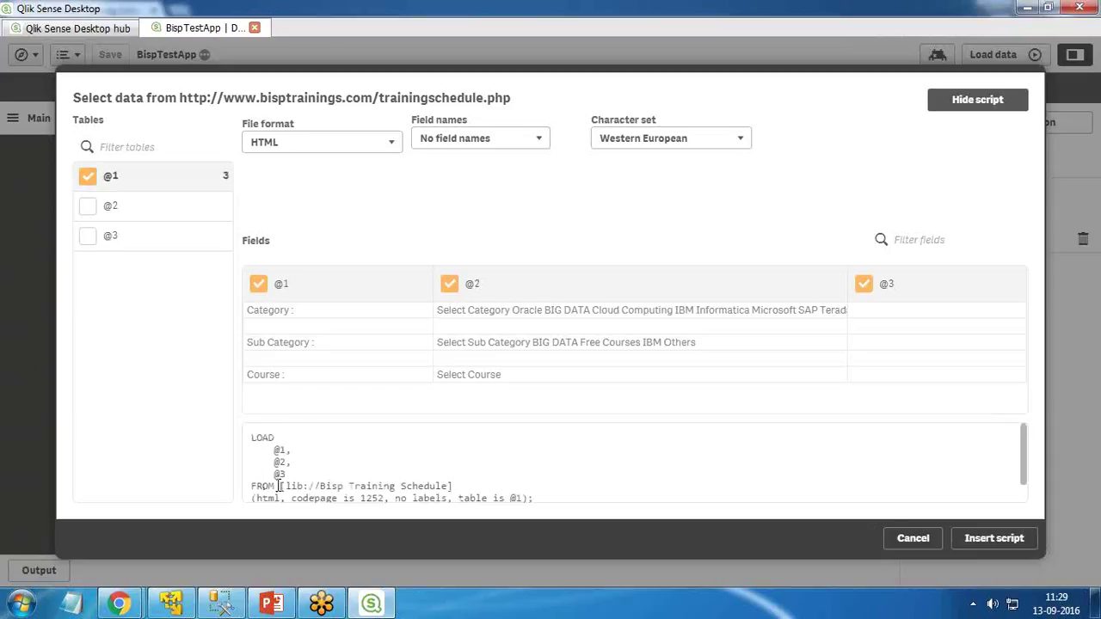
left_click(87, 175)
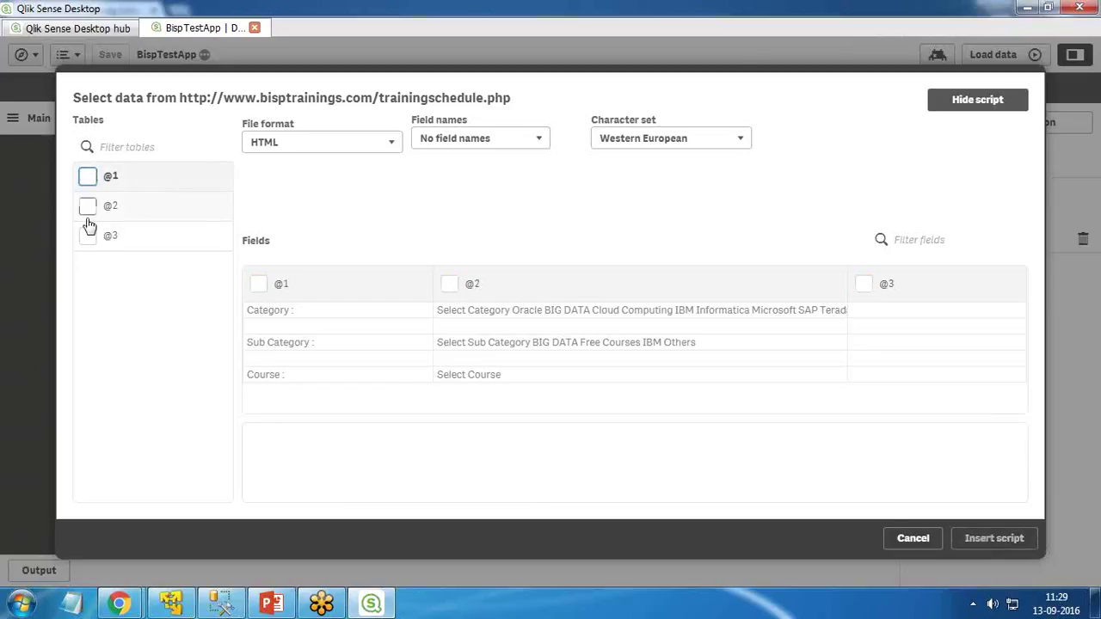
left_click(88, 238)
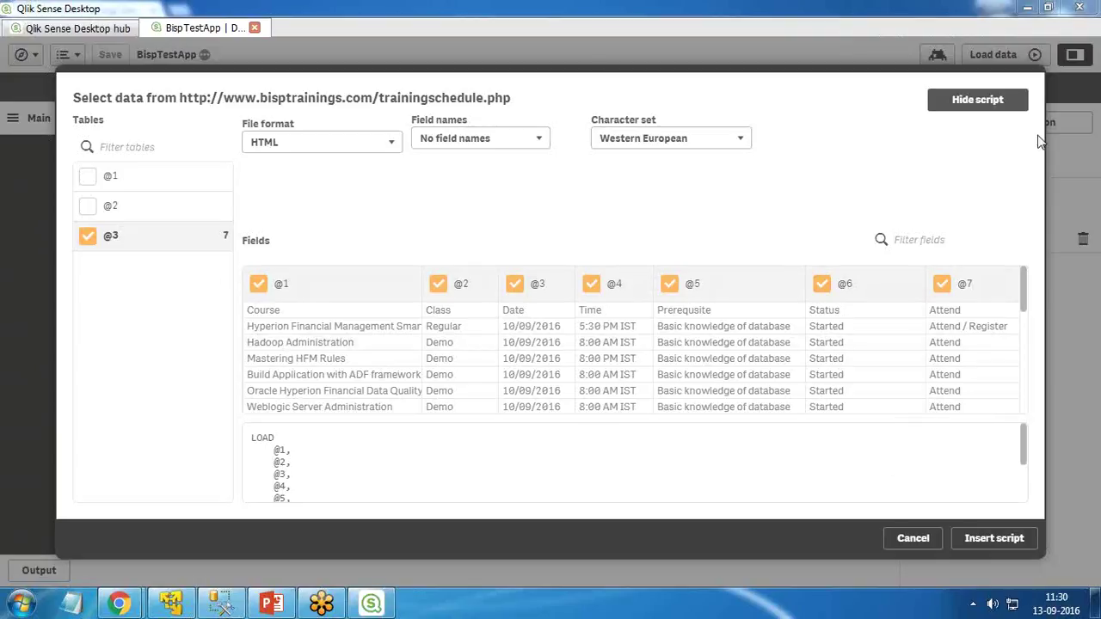
key("ctrl+shift+d")
left_click_drag(241, 318, 278, 317)
left_click_drag(420, 317, 443, 317)
mouse_move(298, 277)
left_mouse_down()
mouse_move(271, 274)
mouse_move(277, 300)
mouse_move(301, 289)
mouse_move(292, 271)
left_mouse_up()
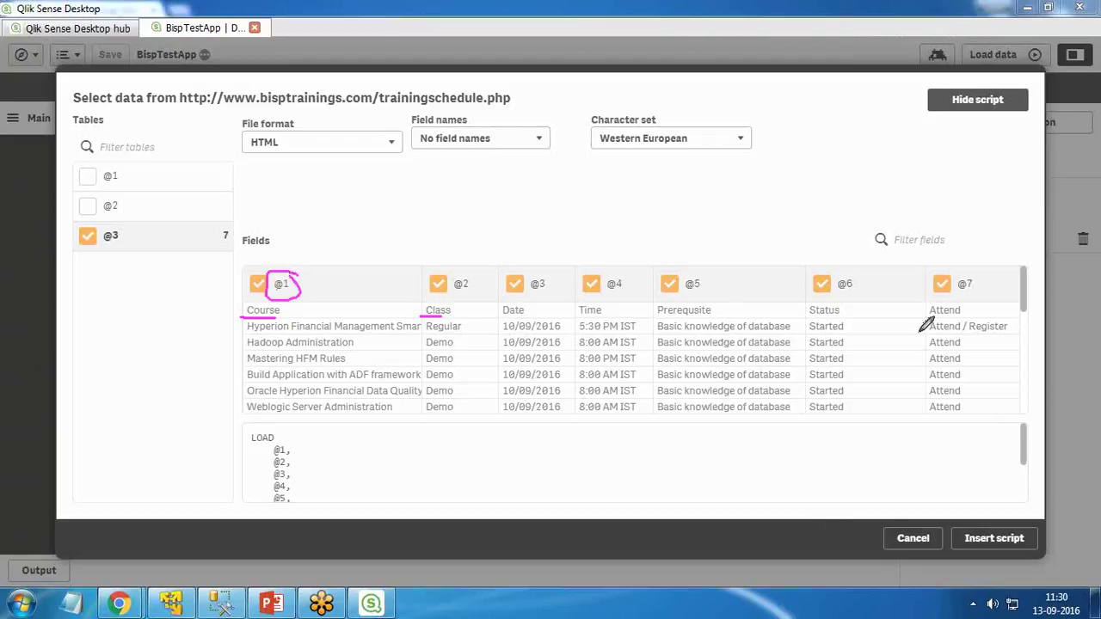
key("Escape")
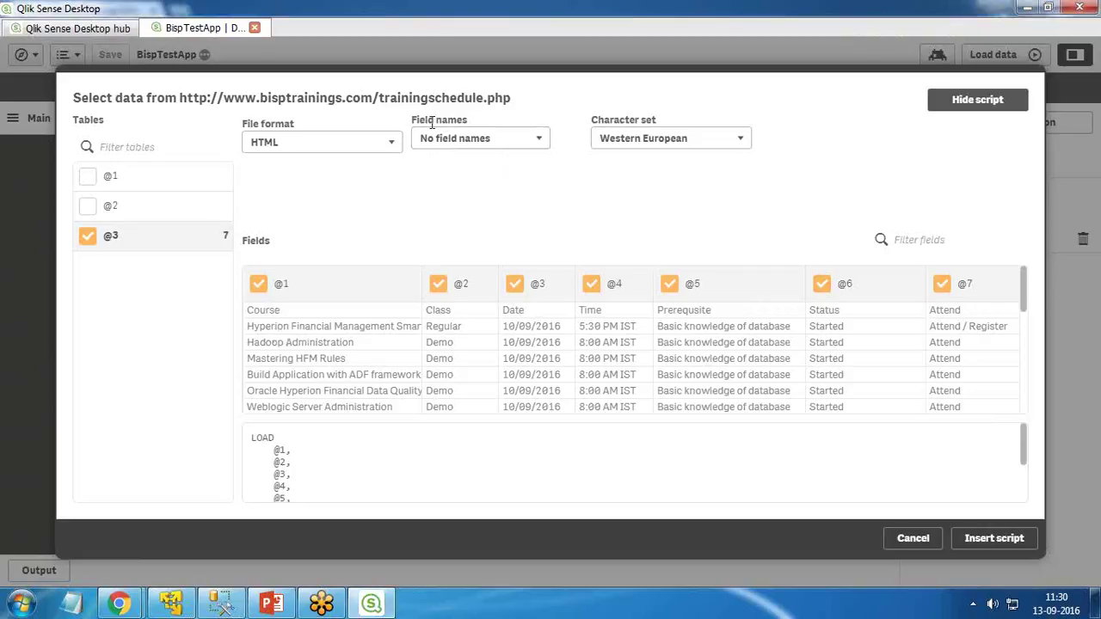
Set table @3 to use embedded field names and review its header and data rows in the preview
left_click(472, 139)
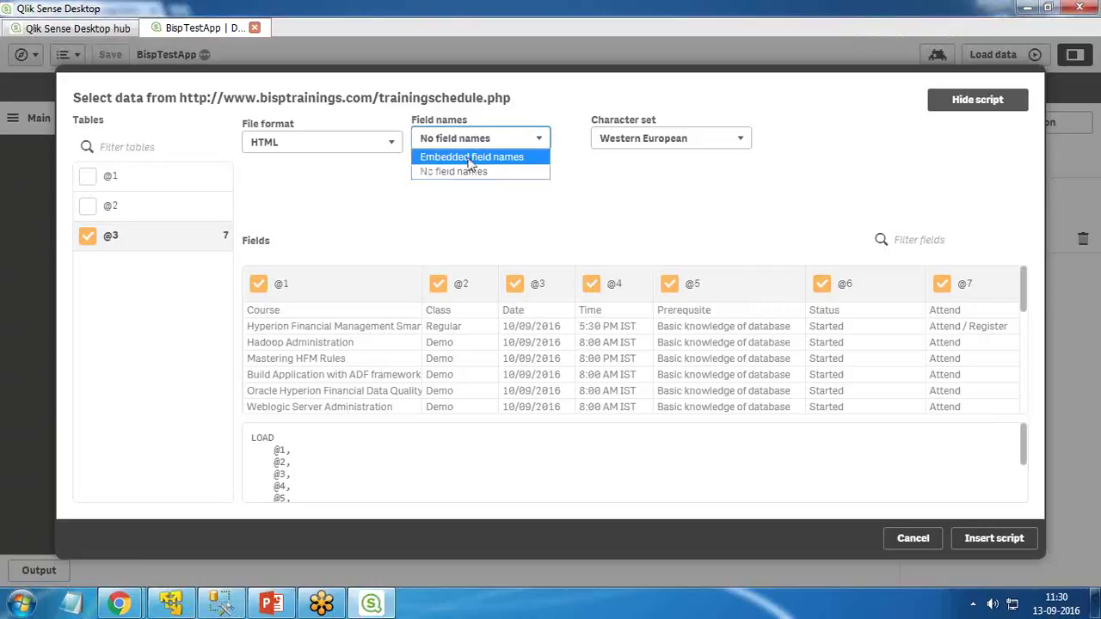
left_click(471, 157)
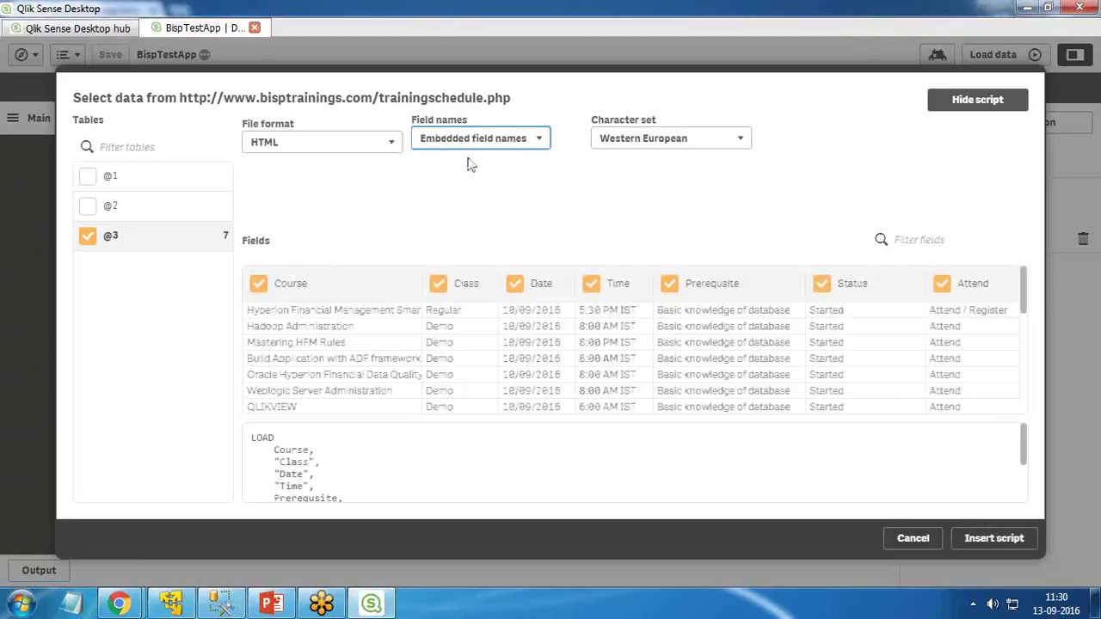
left_click_drag(309, 288, 278, 288)
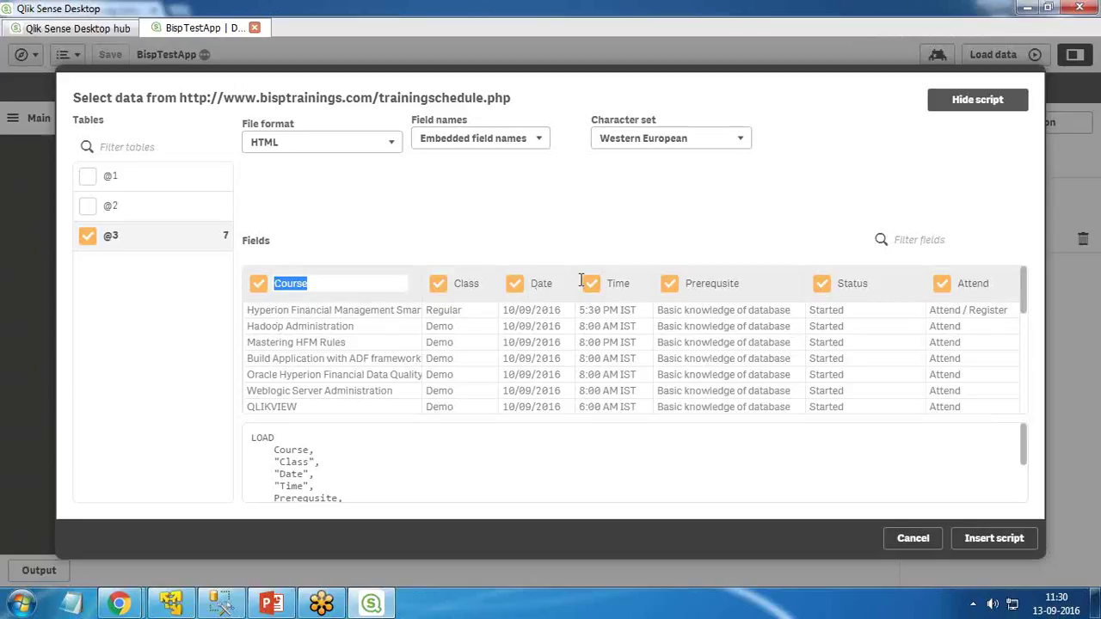
left_click(918, 204)
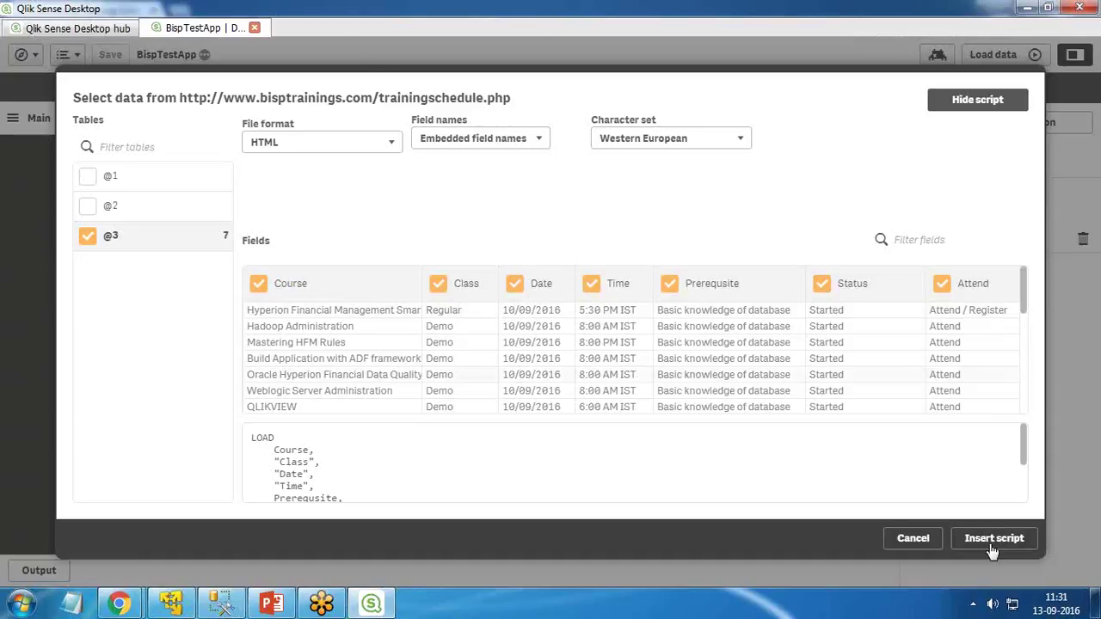
scroll(1015, 387, "down", 5)
scroll(1028, 430, "up", 5)
mouse_move(1025, 292)
left_mouse_down()
mouse_move(1044, 415)
mouse_move(1032, 274)
left_mouse_up()
Exclude the Attend field from table @3, check the script preview, and include the field again
left_click(942, 283)
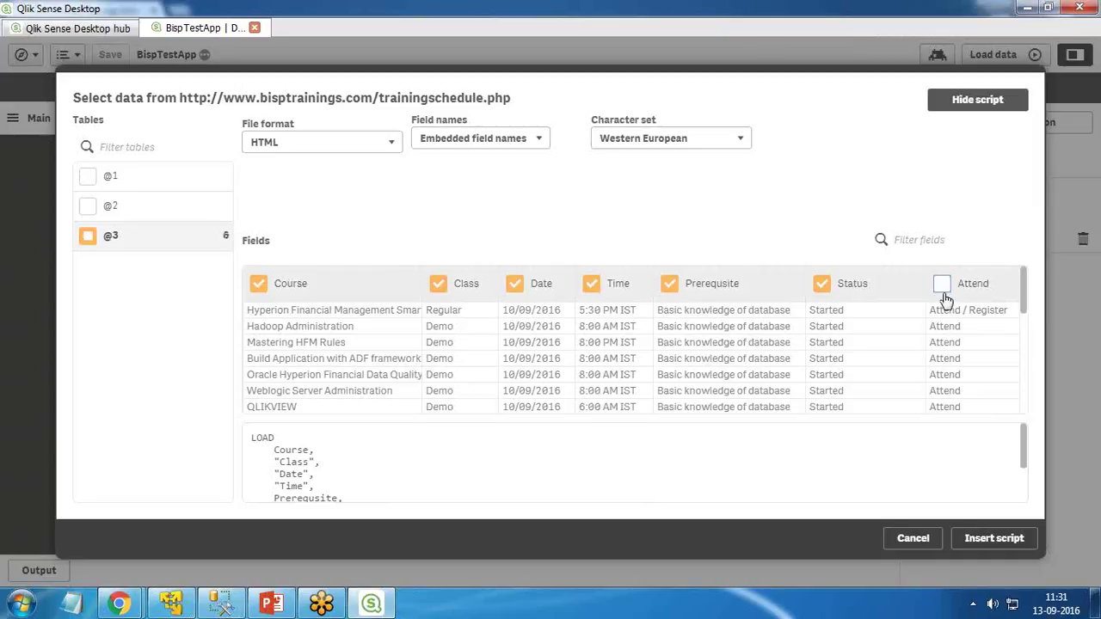
scroll(365, 439, "down", 2)
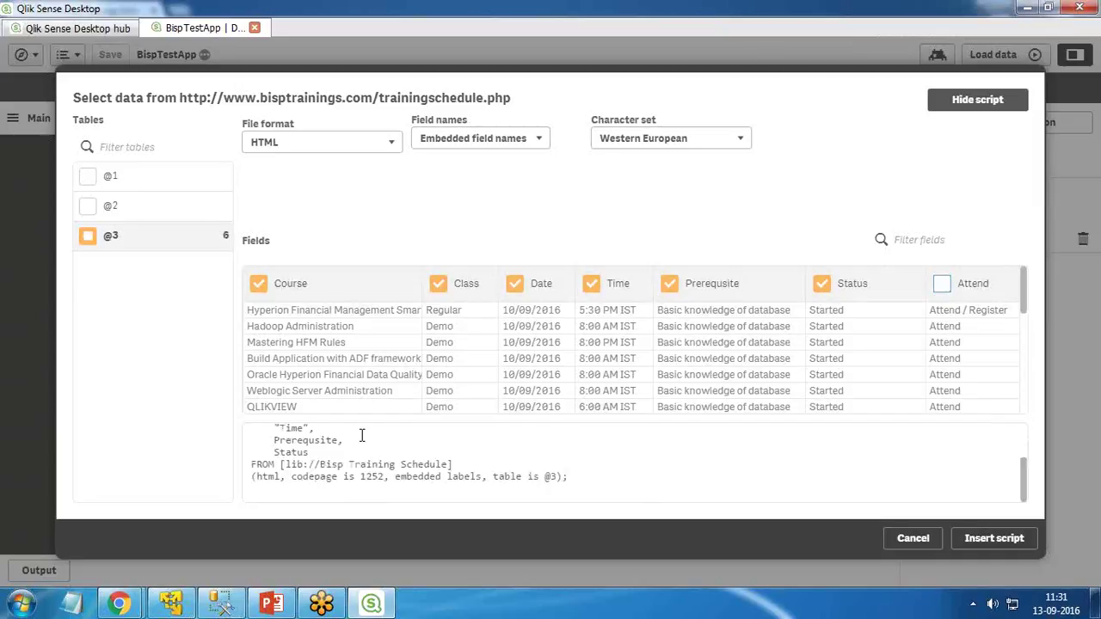
scroll(319, 464, "up", 2)
scroll(315, 469, "down", 2)
left_click(943, 285)
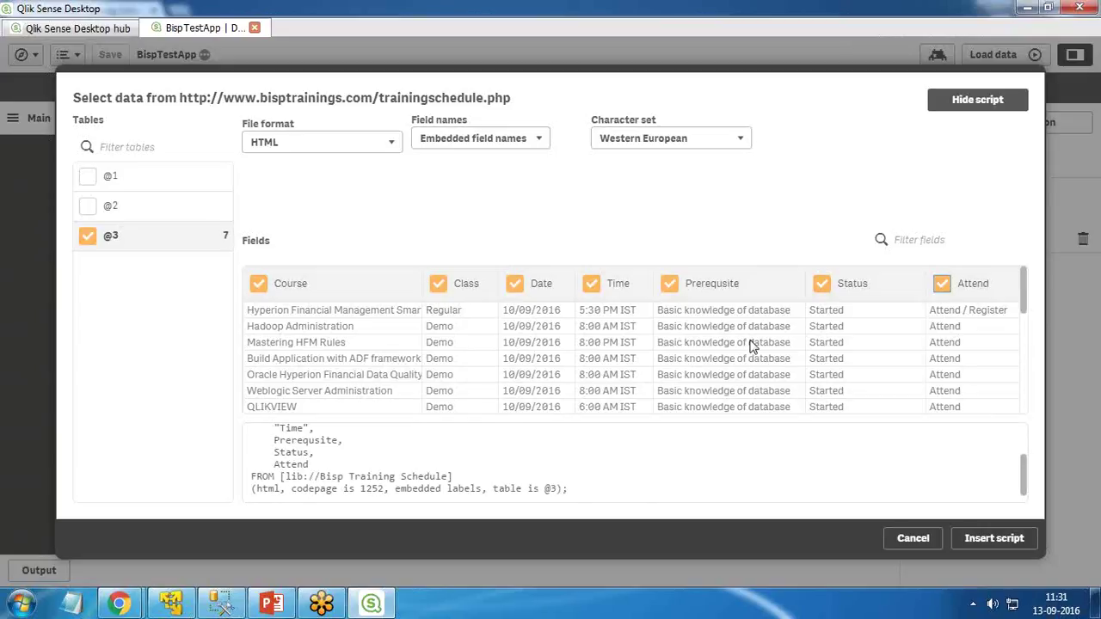
Insert the load script for table @3, save the app and run the data load
left_click(989, 538)
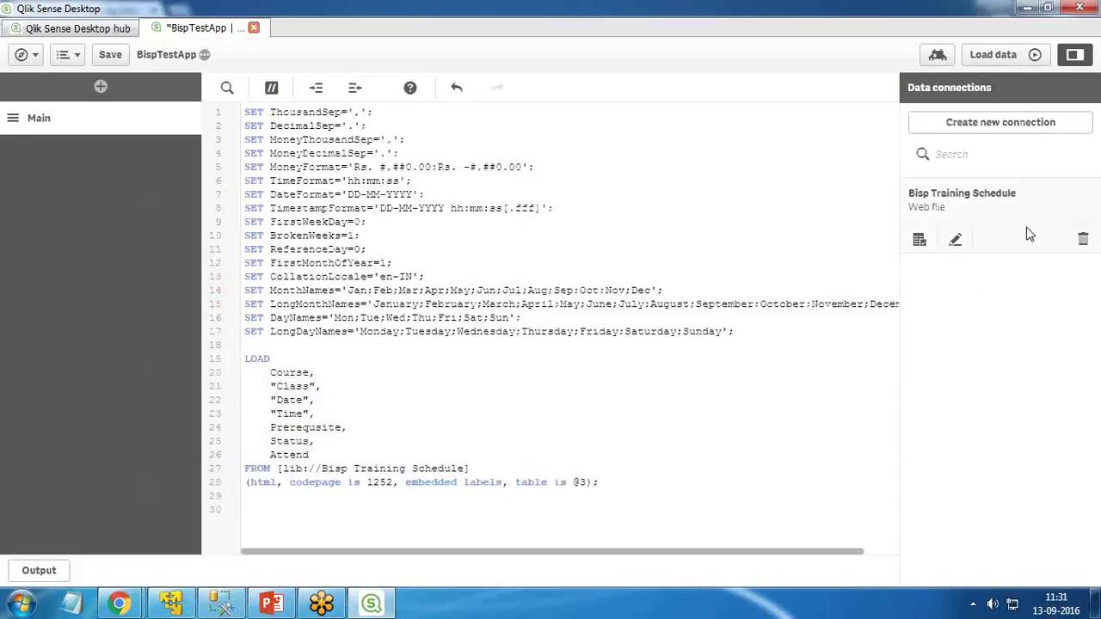
left_click(110, 55)
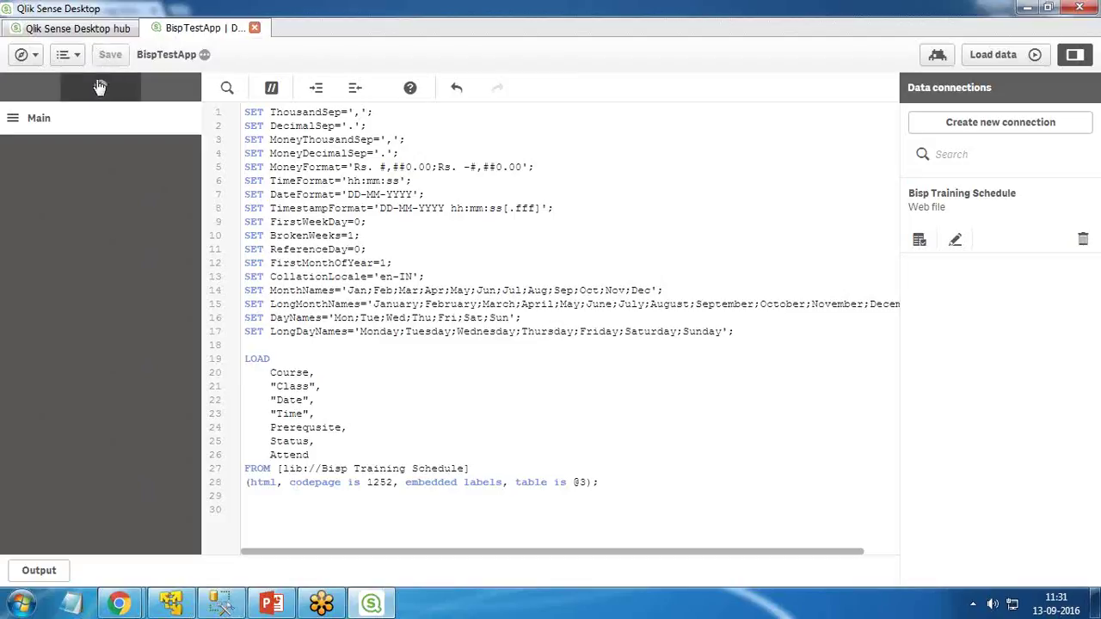
left_click(994, 55)
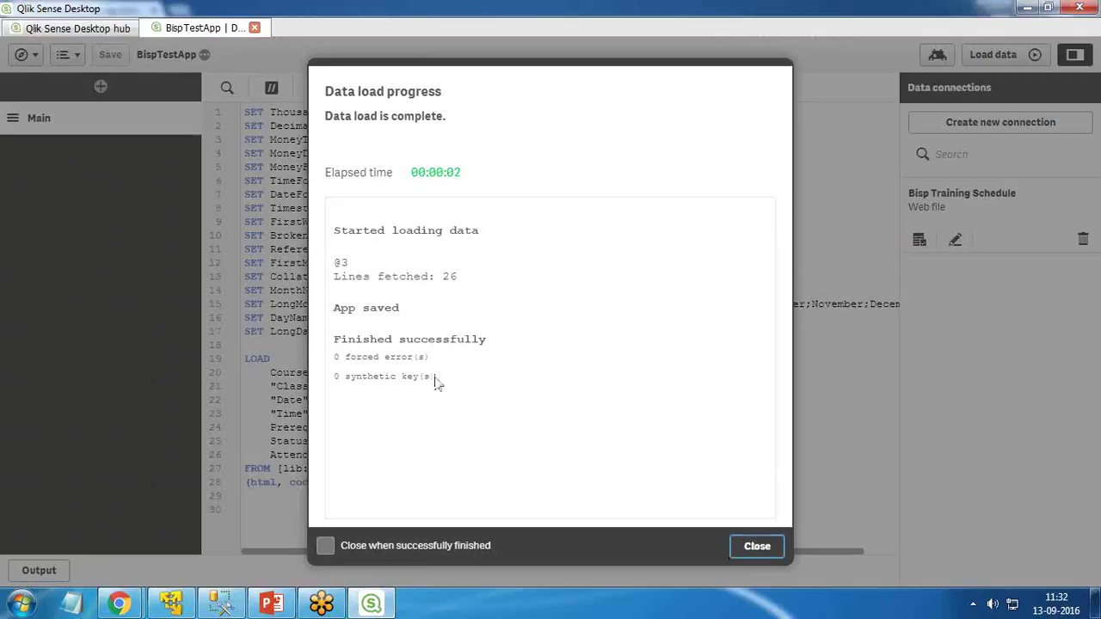
Examine the synthetic key line in the data load summary and close the summary
left_click_drag(437, 378, 339, 381)
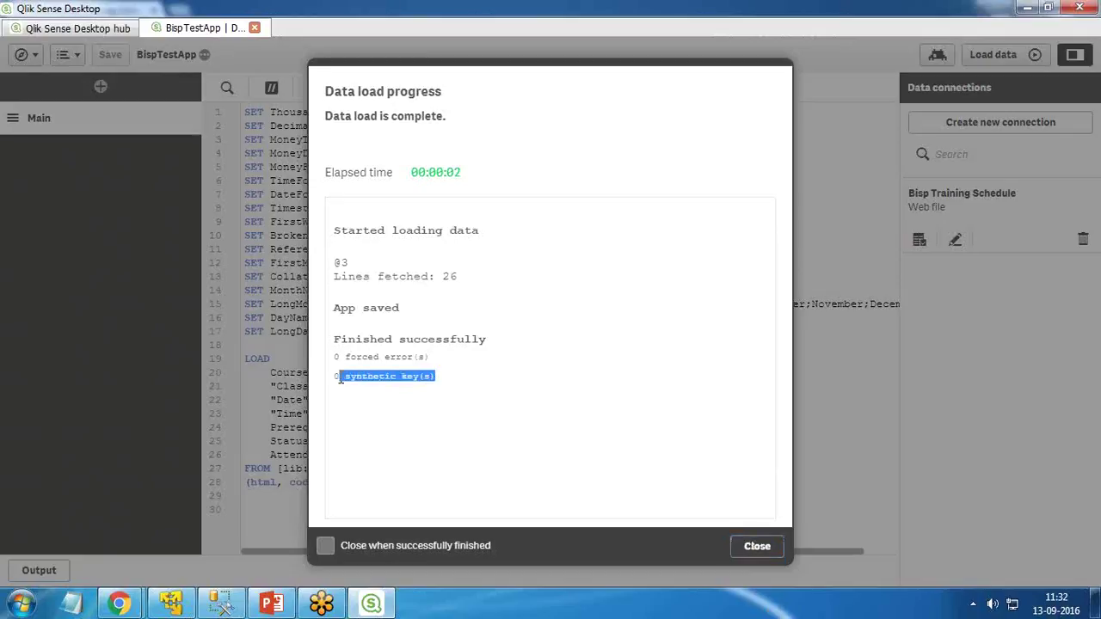
left_click(360, 388)
left_click_drag(345, 377, 431, 378)
left_click_drag(435, 381, 332, 378)
left_click(758, 549)
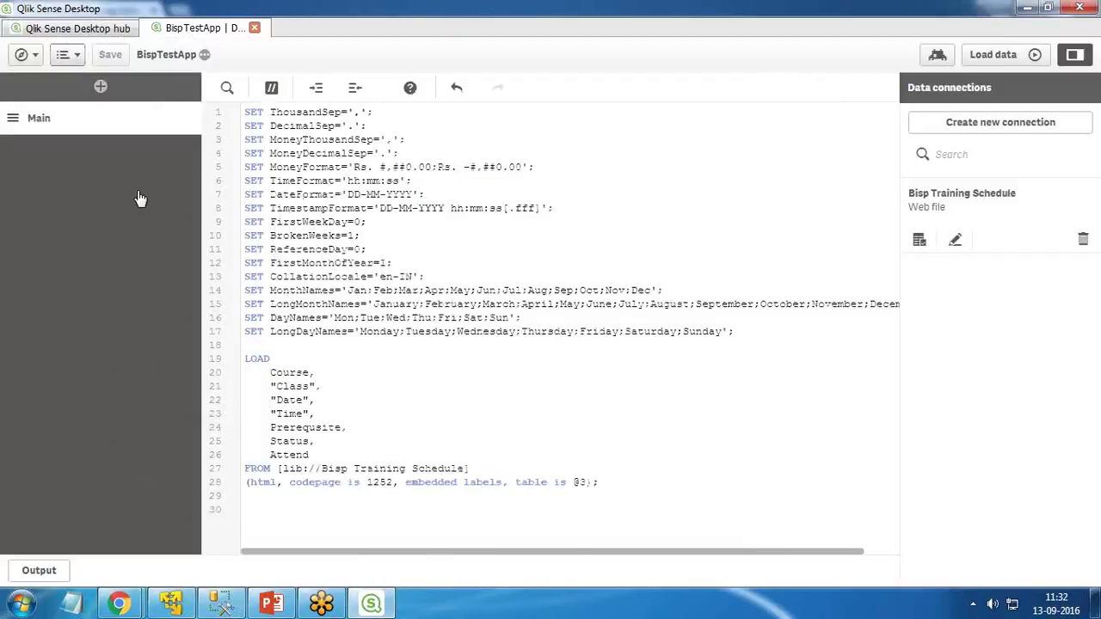
Inspect the loaded @3 table in the data manager and in the data model viewer
left_click(20, 54)
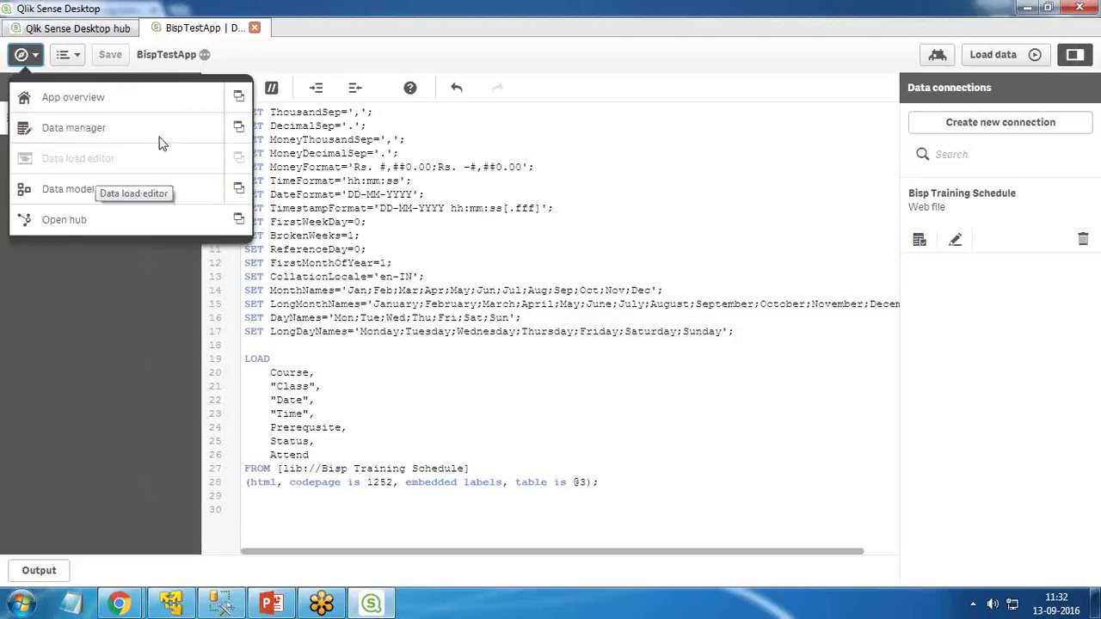
left_click(71, 130)
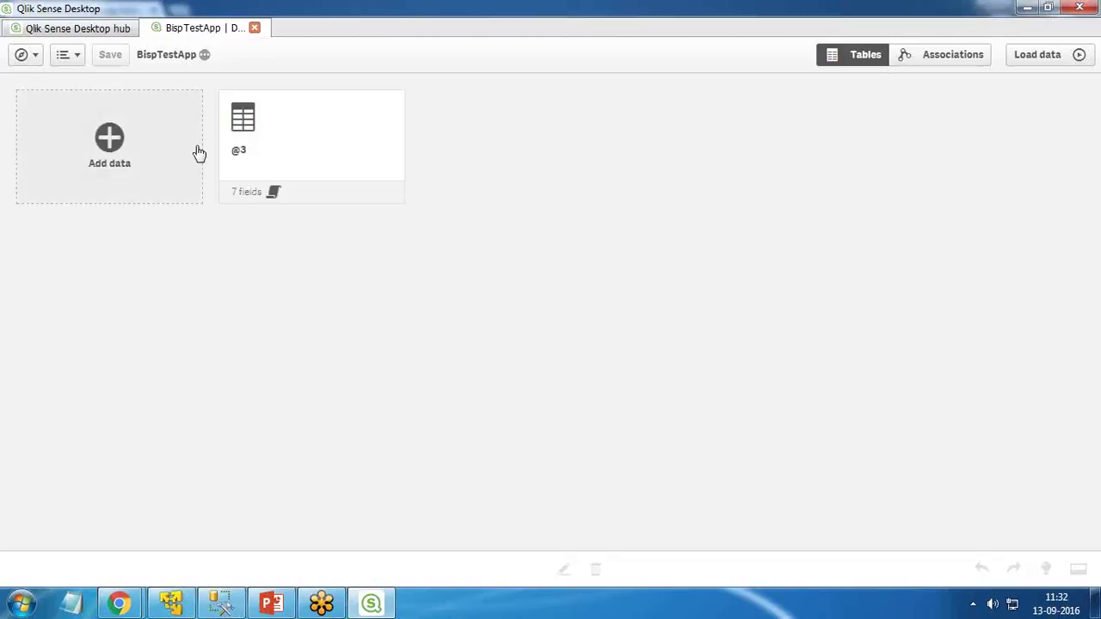
left_click(264, 135)
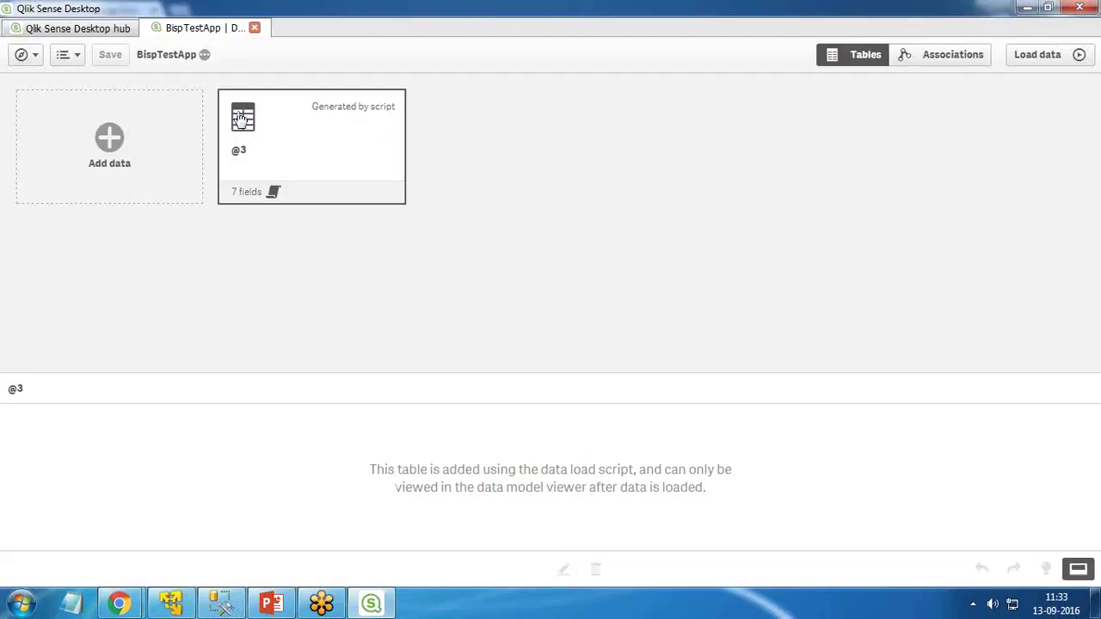
left_click(26, 54)
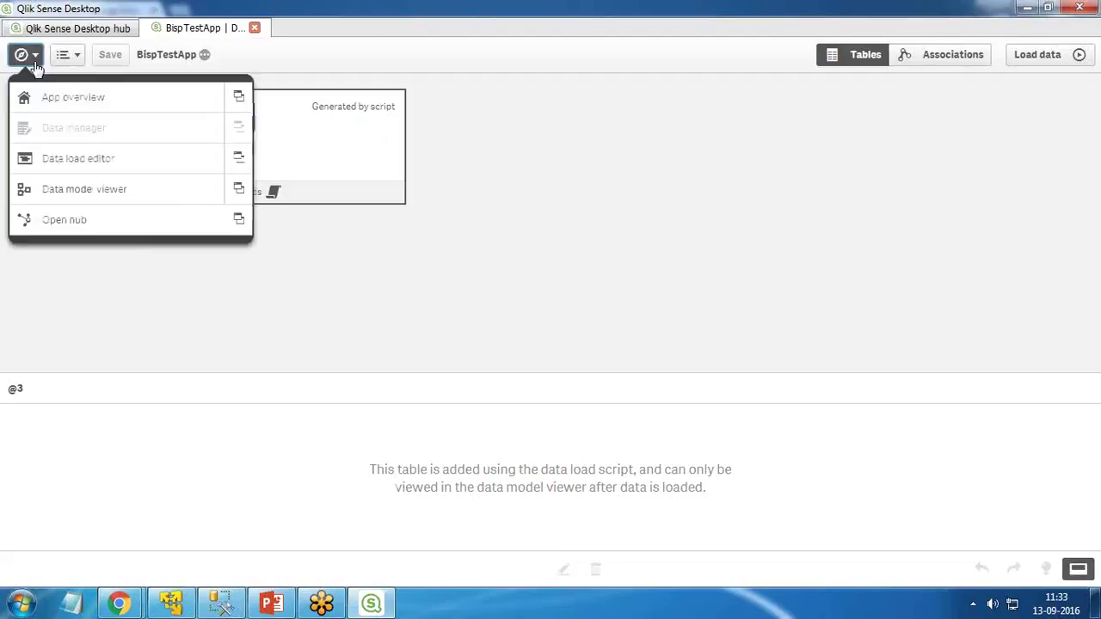
left_click(84, 196)
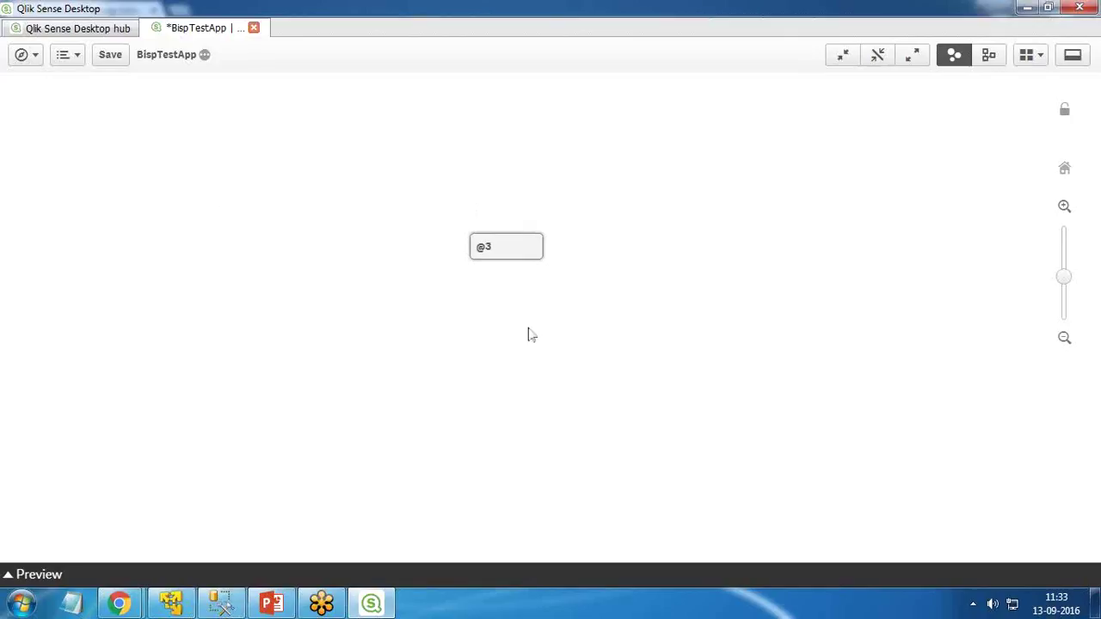
Go to the app overview, discarding the unsaved changes
left_click(36, 66)
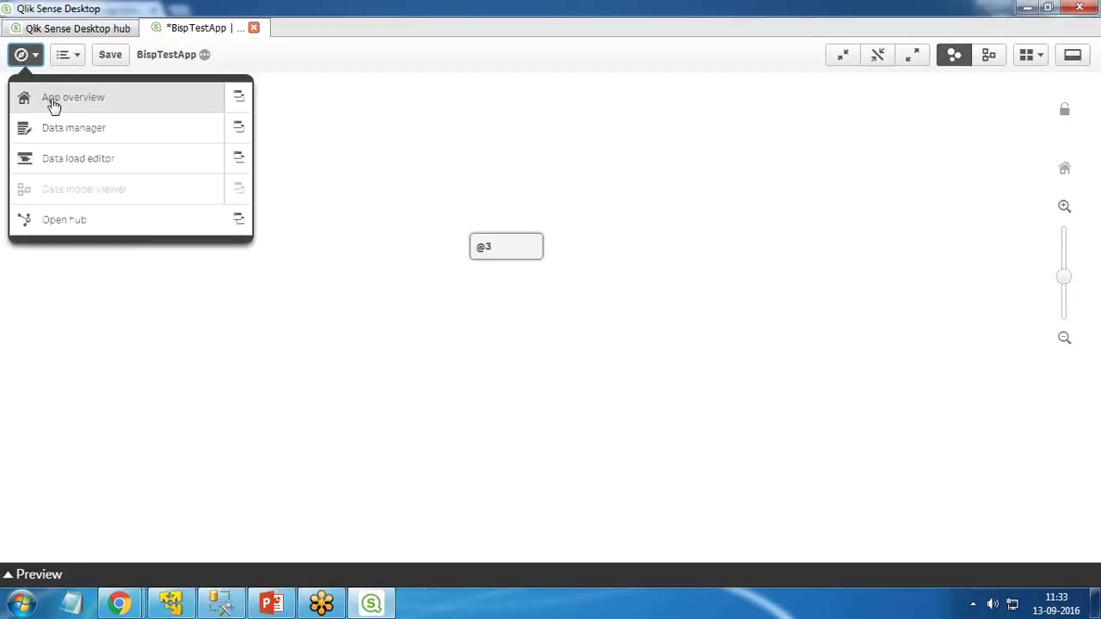
left_click(71, 99)
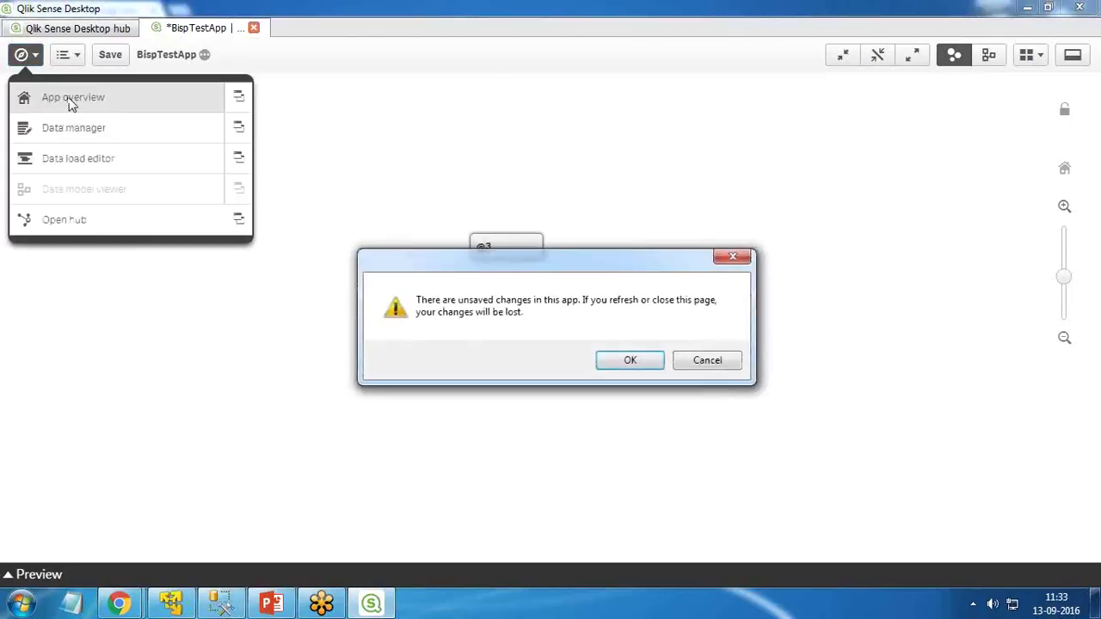
left_click(631, 365)
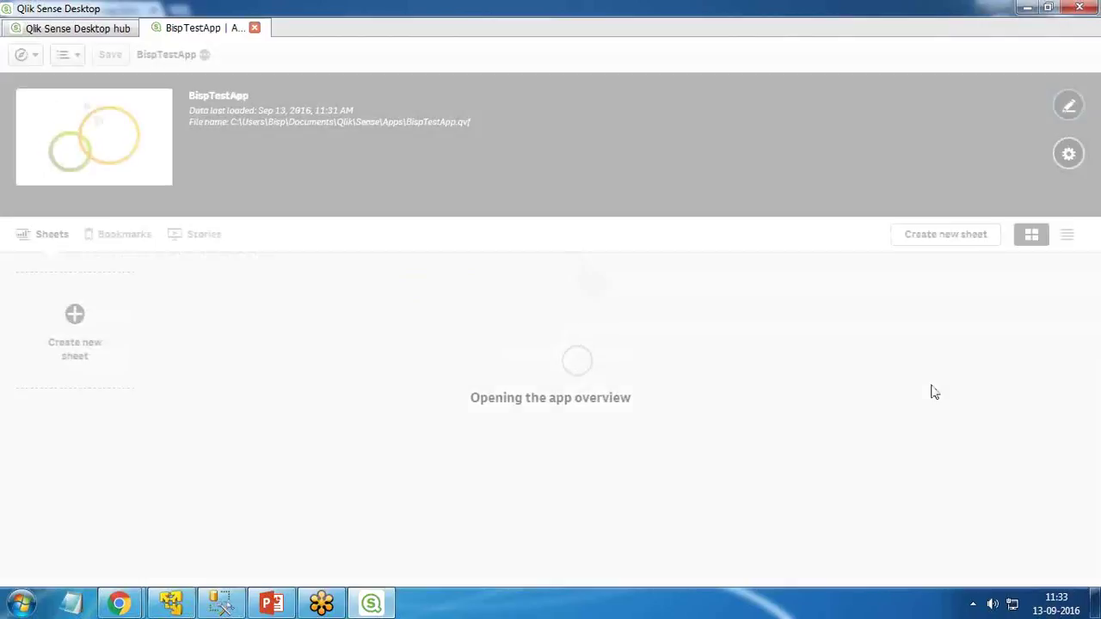
Create a new sheet titled Bisp Training Analysis Sheet and open it in edit mode
left_click(74, 322)
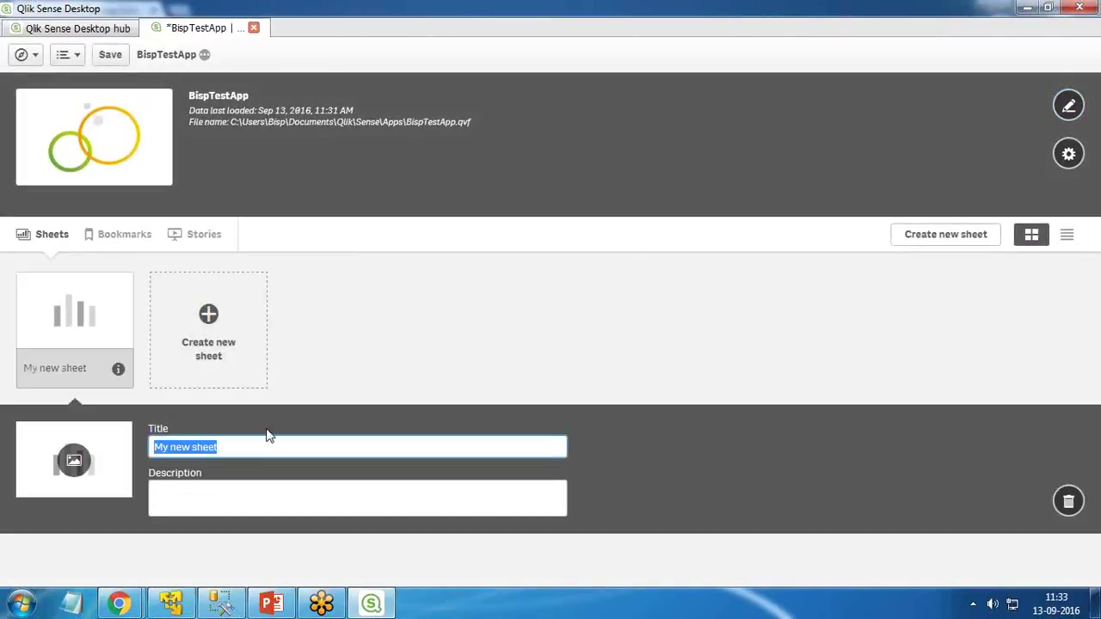
type("Bisp Training Analysis")
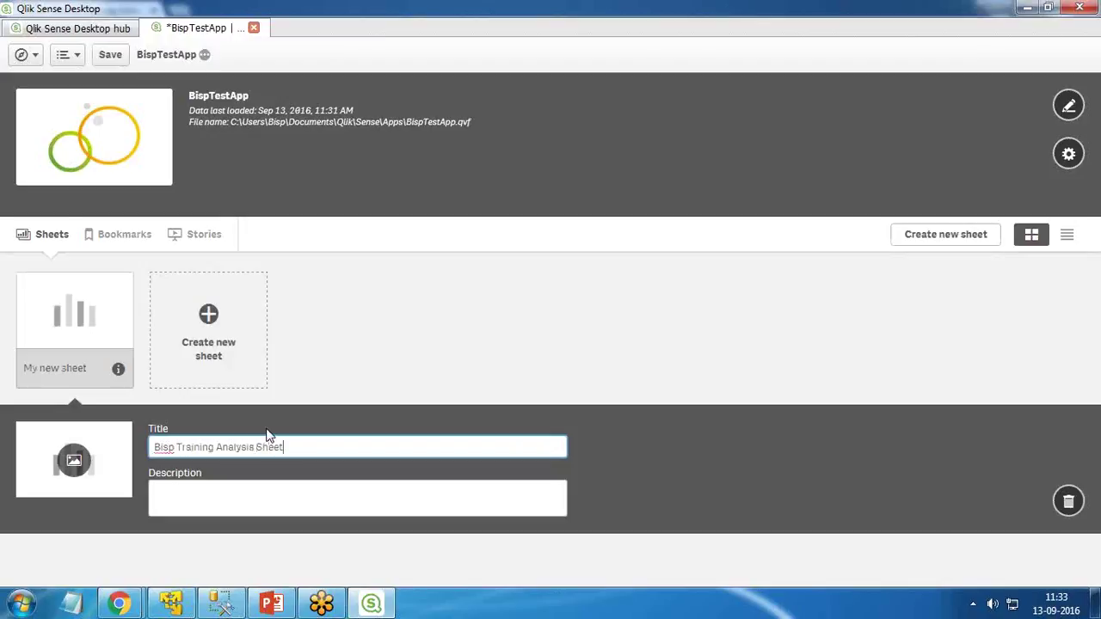
key("Return")
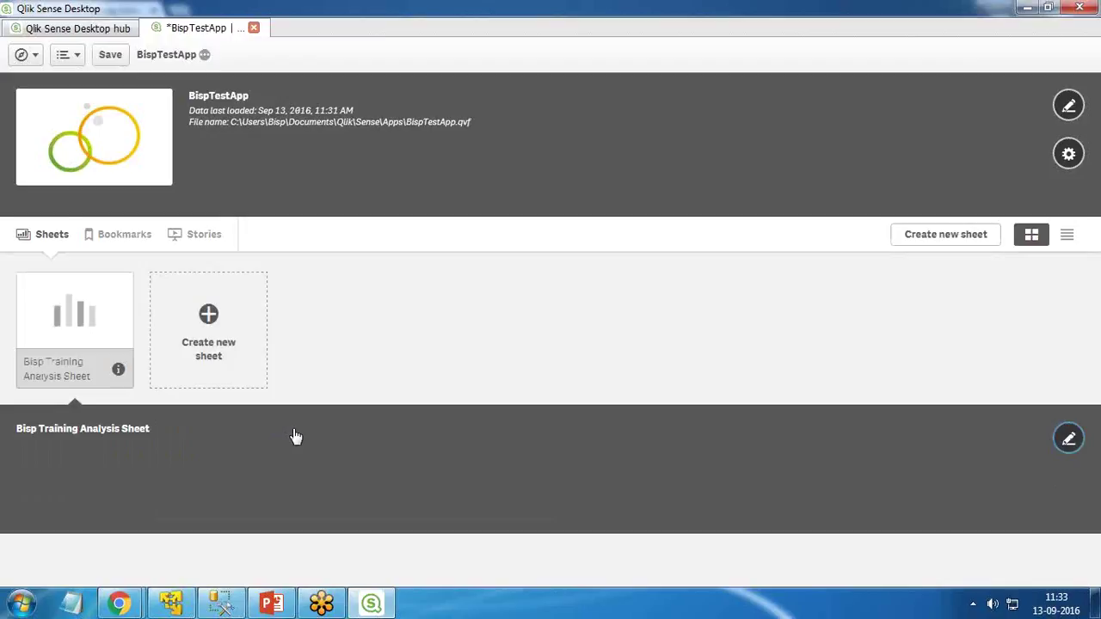
left_click(84, 315)
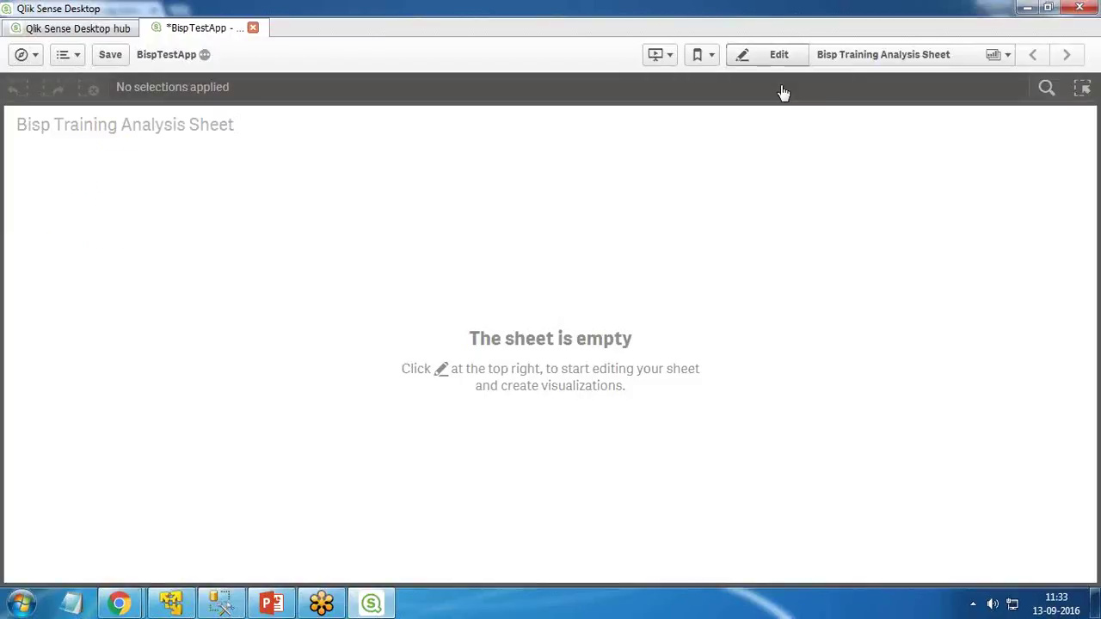
left_click(766, 65)
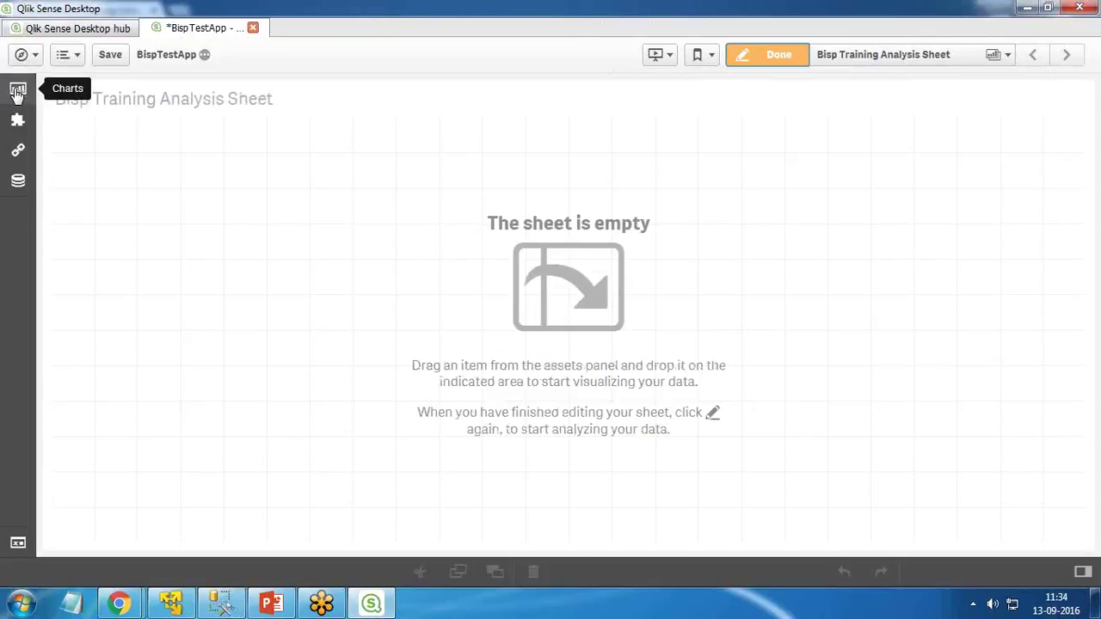
Review the loaded fields and the table filter choices, keeping the fields of all tables listed
left_click(17, 182)
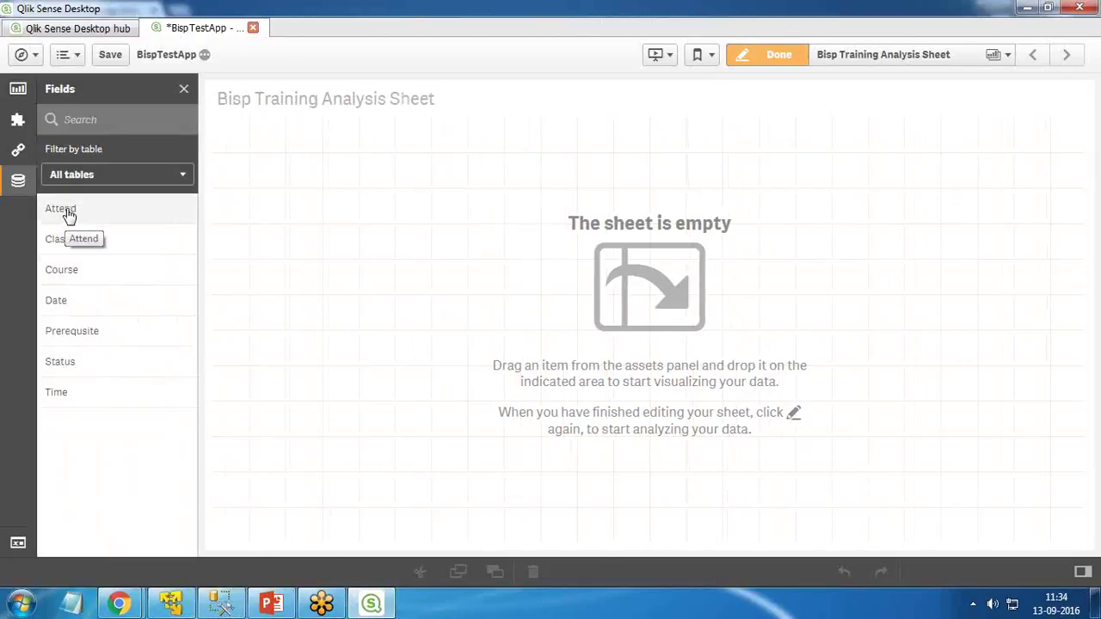
left_click(183, 175)
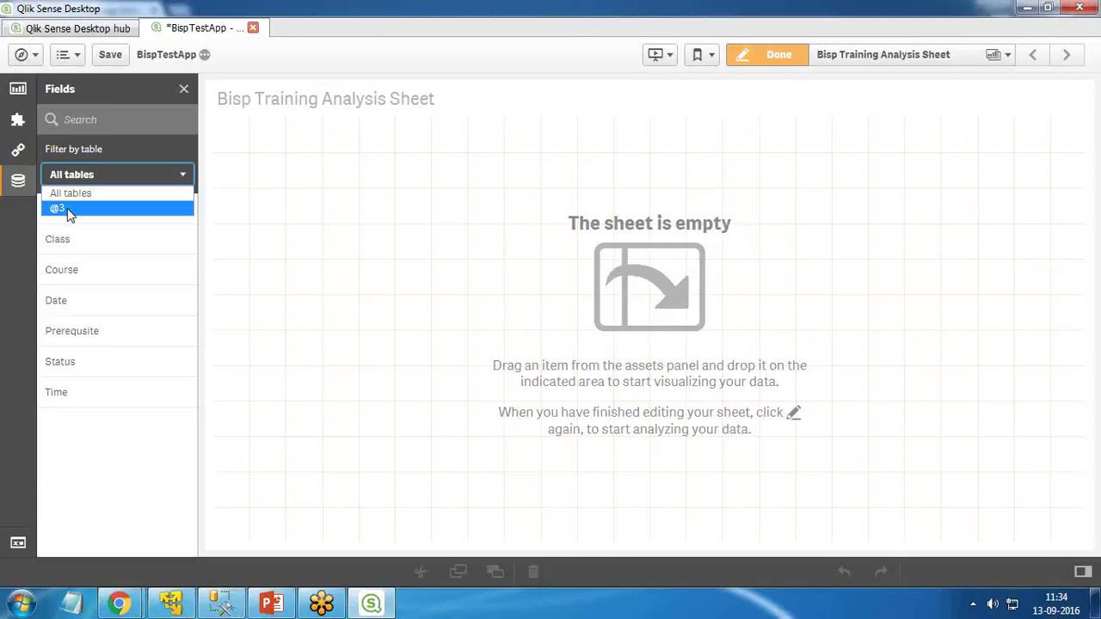
left_click(67, 194)
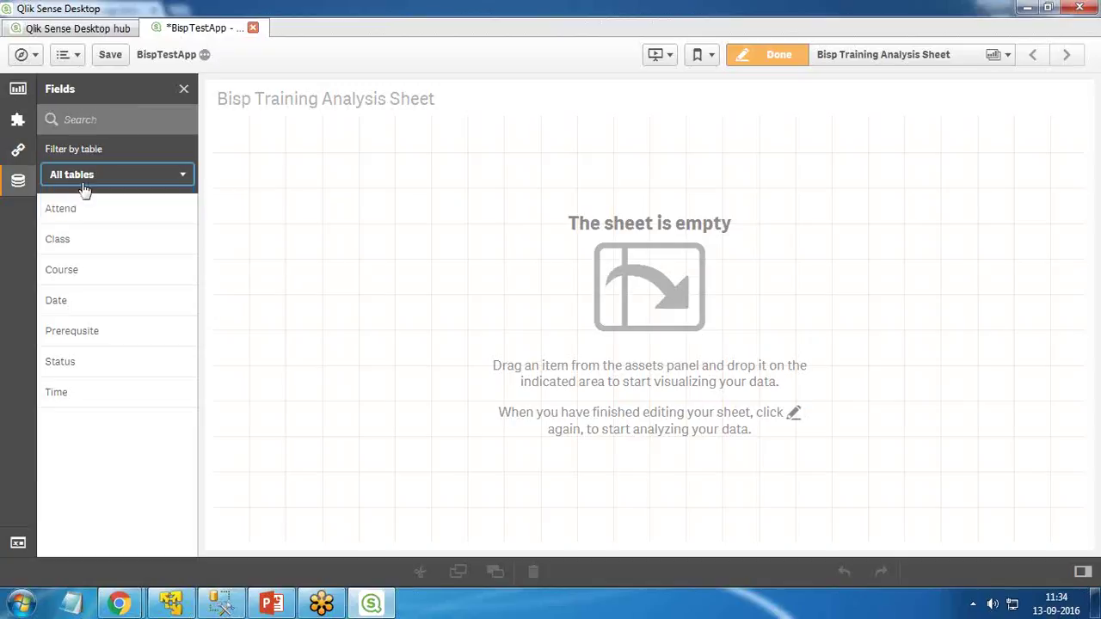
Place a bar chart on the empty sheet, and check the training schedule table on the bisptrainings.com page in Chrome
left_click(18, 93)
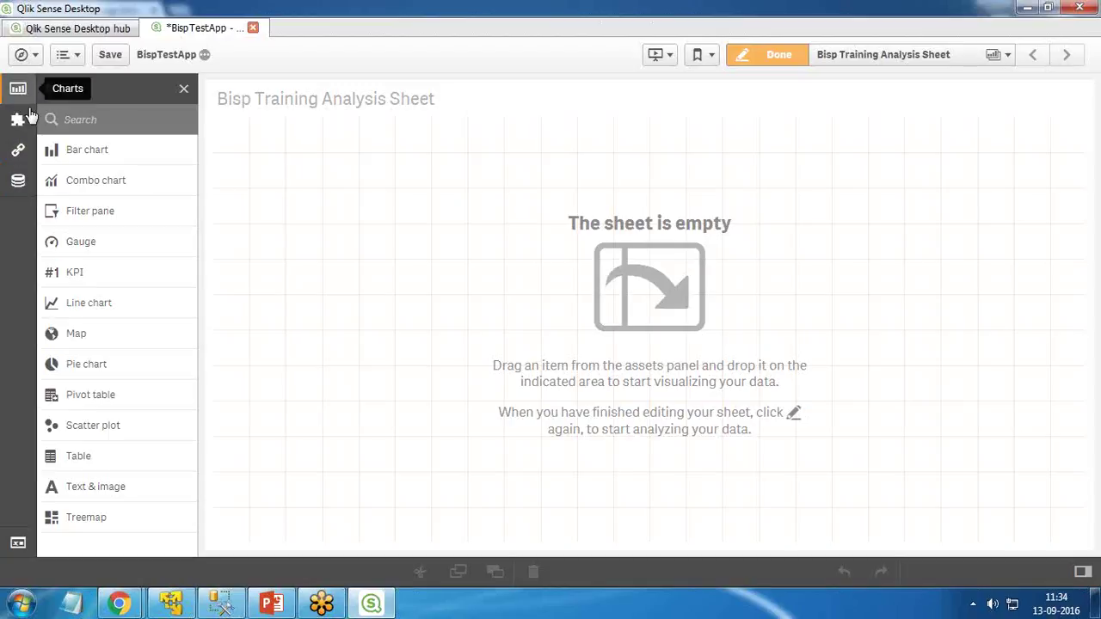
left_click_drag(102, 157, 628, 285)
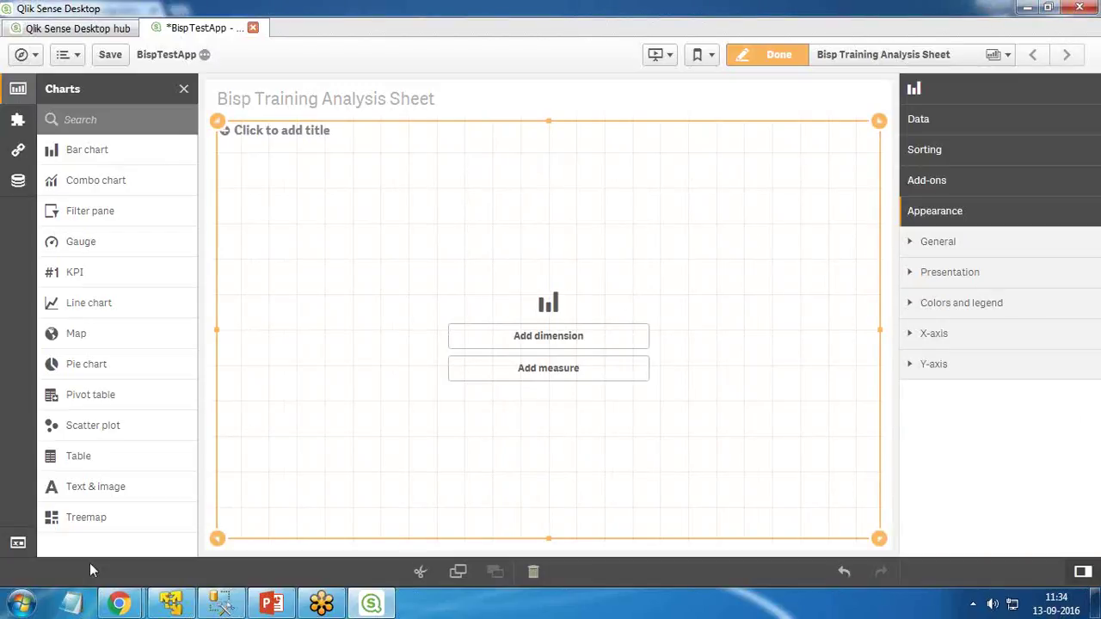
mouse_move(120, 602)
left_click(266, 556)
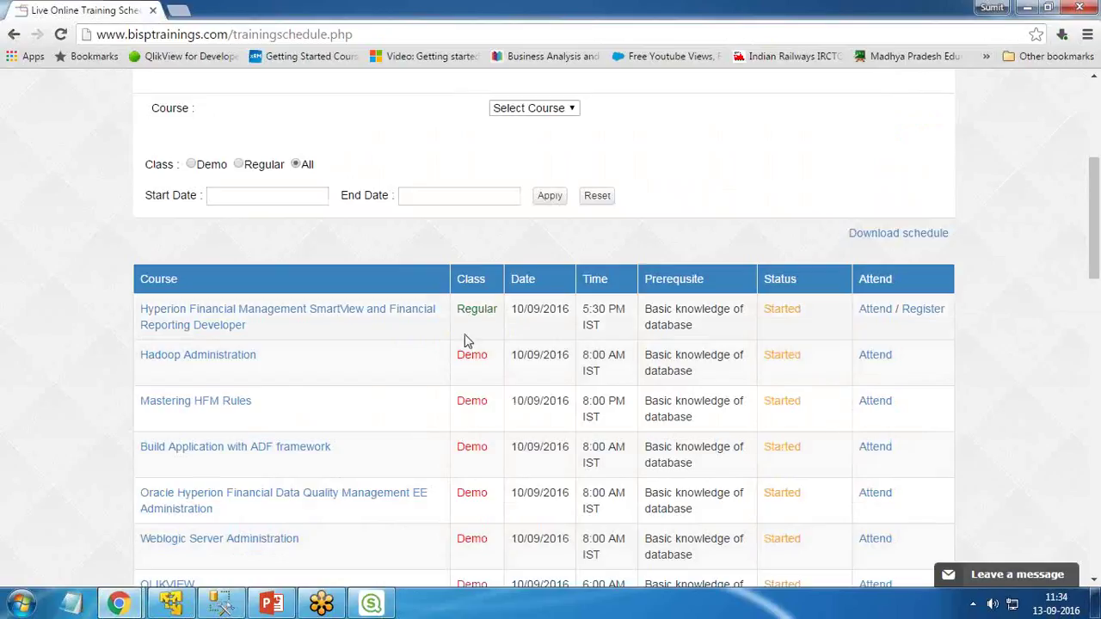
left_click(371, 602)
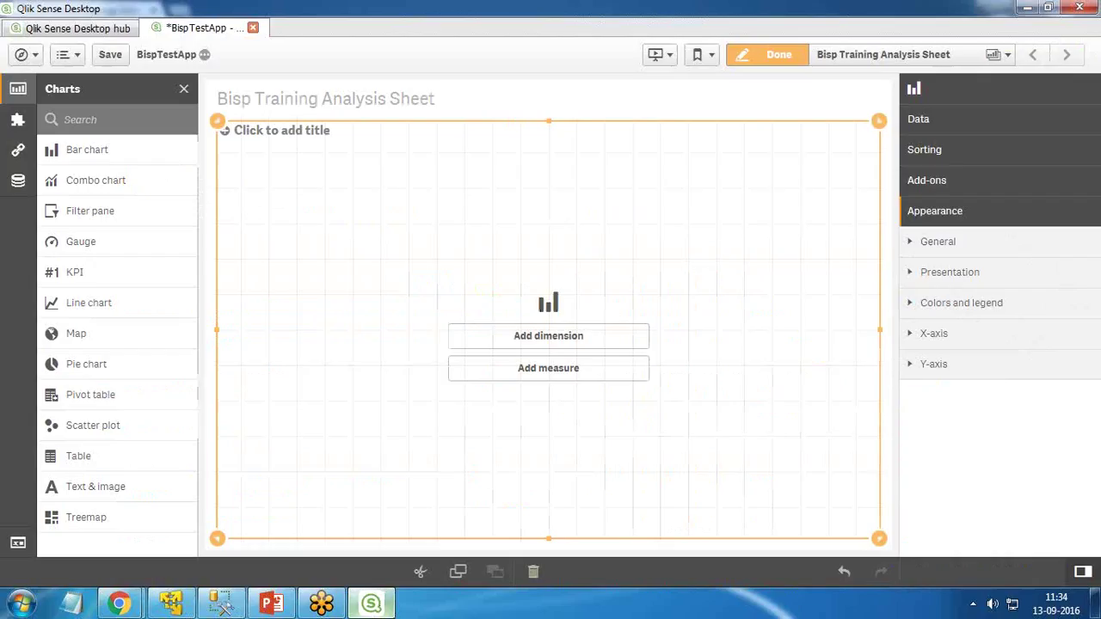
Add Class as the bar chart's dimension and Count(Class) as its measure
left_click(542, 340)
type("Cl")
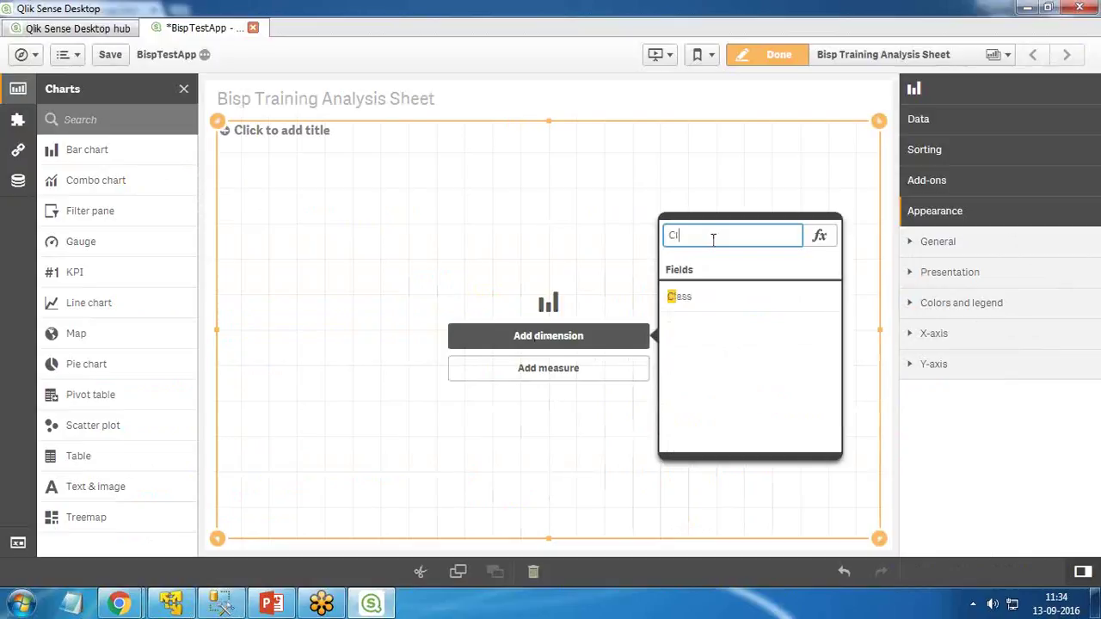
left_click(679, 296)
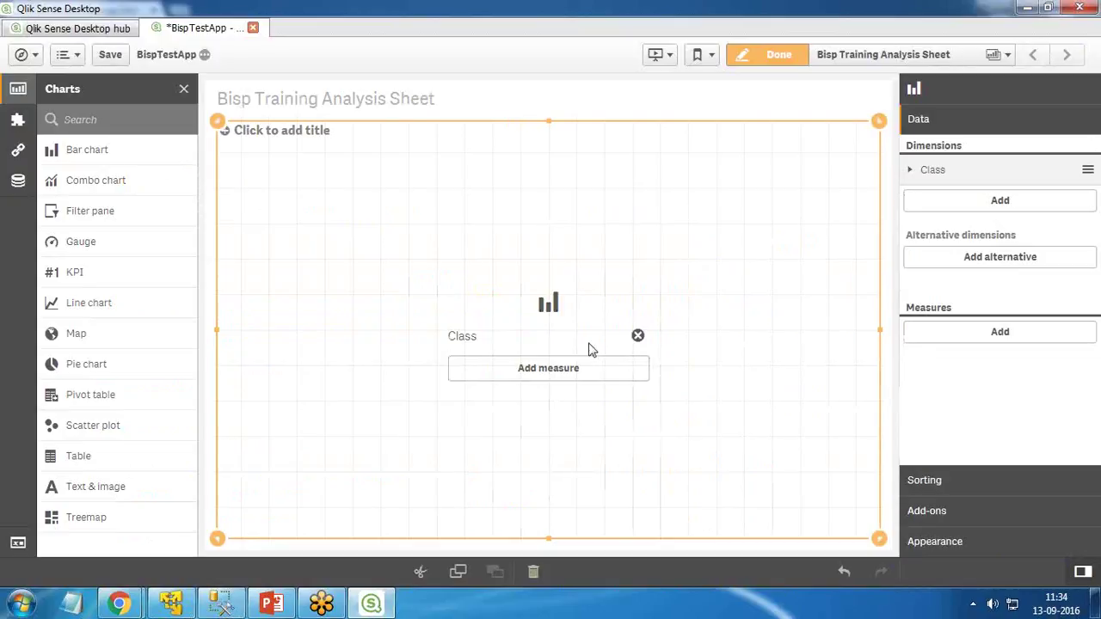
left_click(555, 371)
type("Cl")
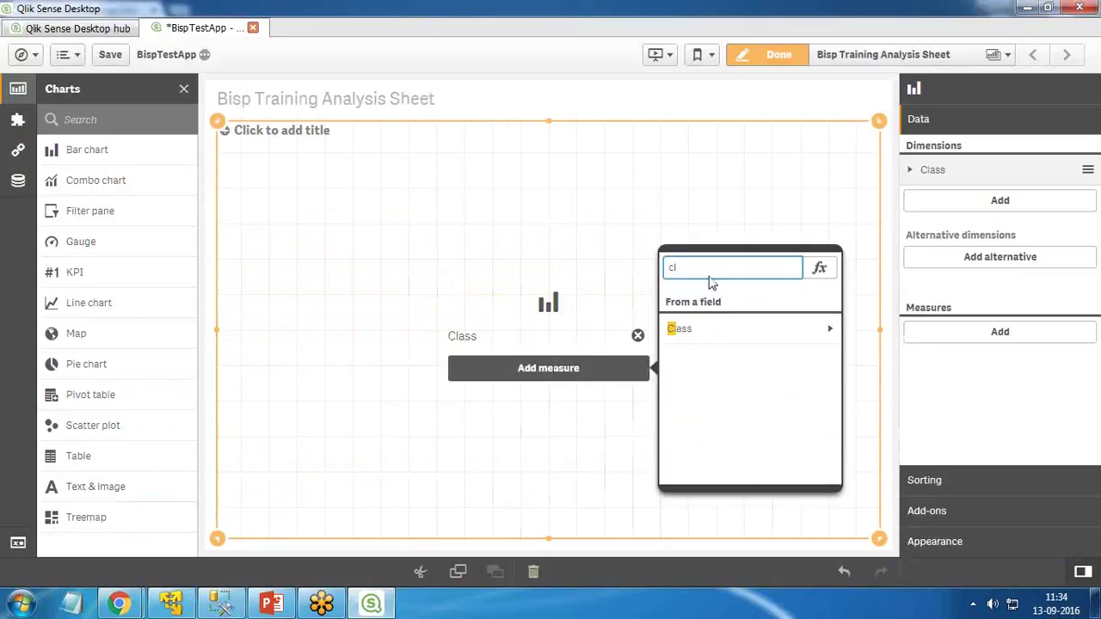
left_click(827, 333)
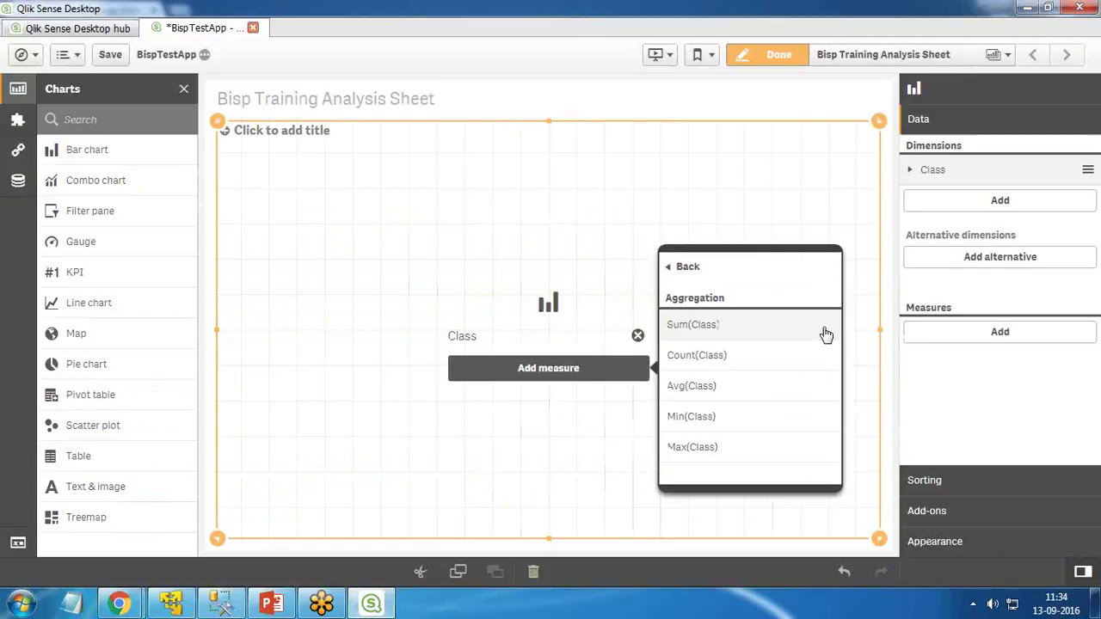
left_click(697, 361)
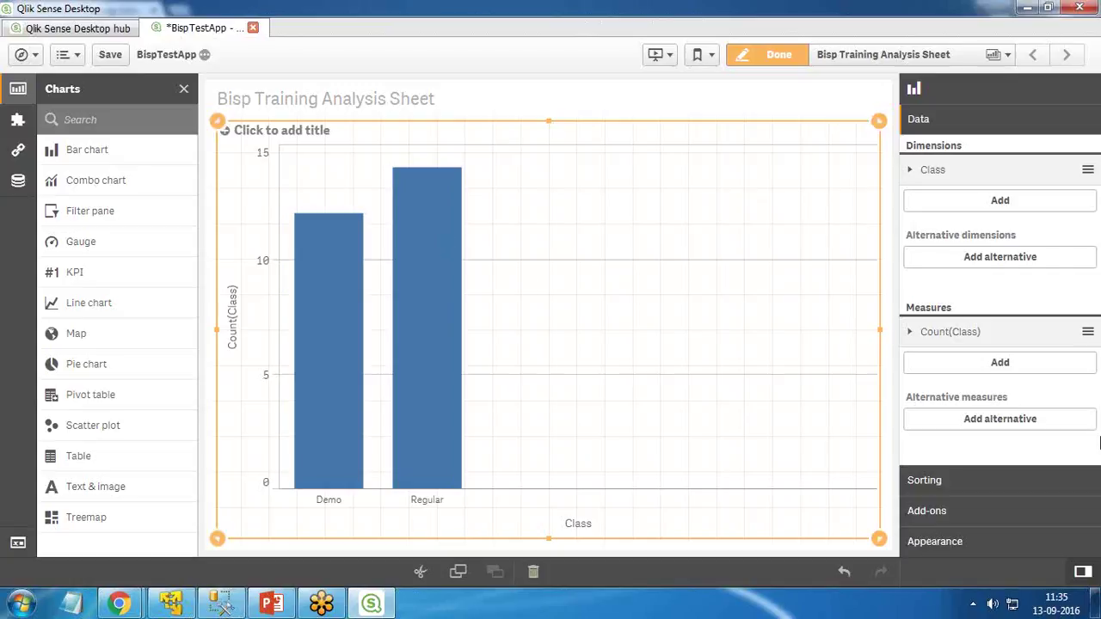
Turn off the display of zero values in the bar chart's data handling settings and look at the reference line options
left_click(925, 484)
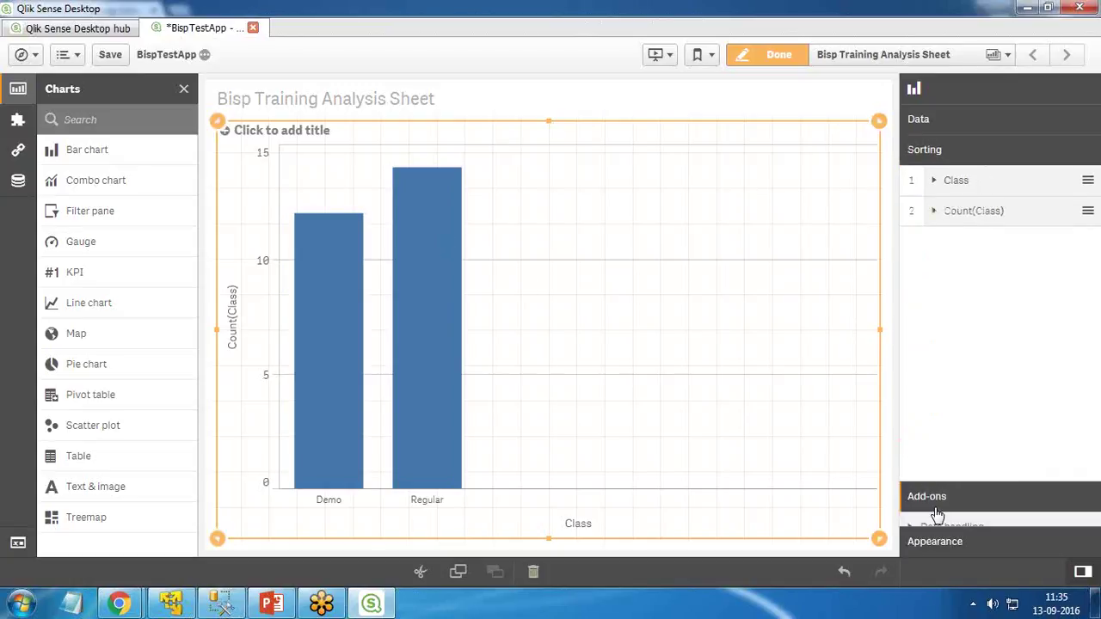
left_click(937, 518)
left_click(915, 215)
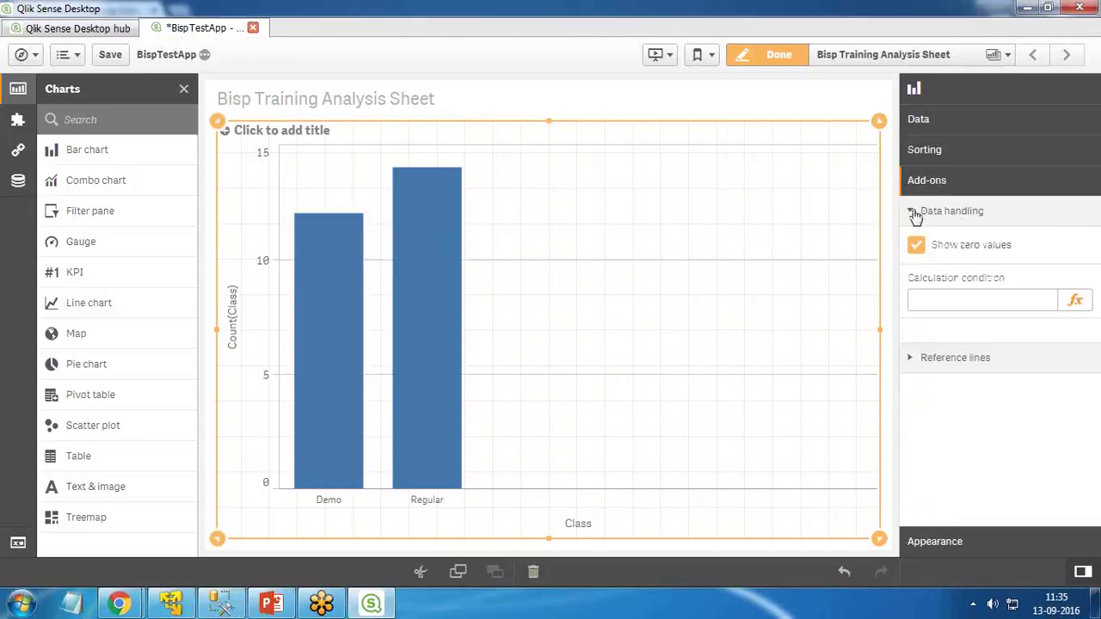
left_click(918, 248)
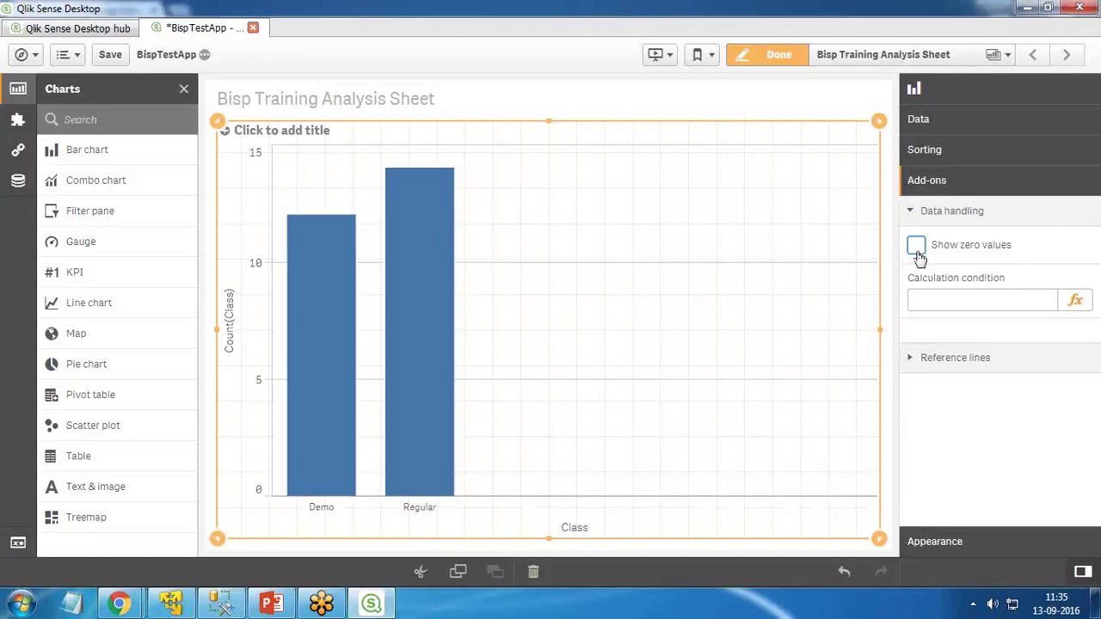
left_click(910, 358)
left_click(910, 360)
left_click(916, 215)
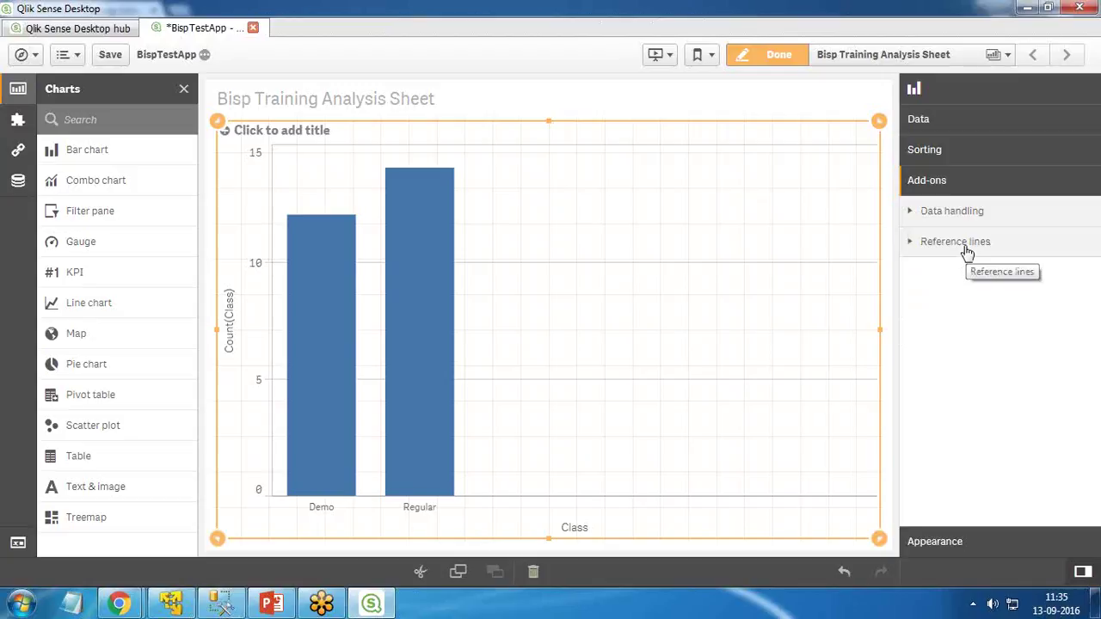
Try the horizontal orientation for the bar chart and return it to vertical
left_click(933, 541)
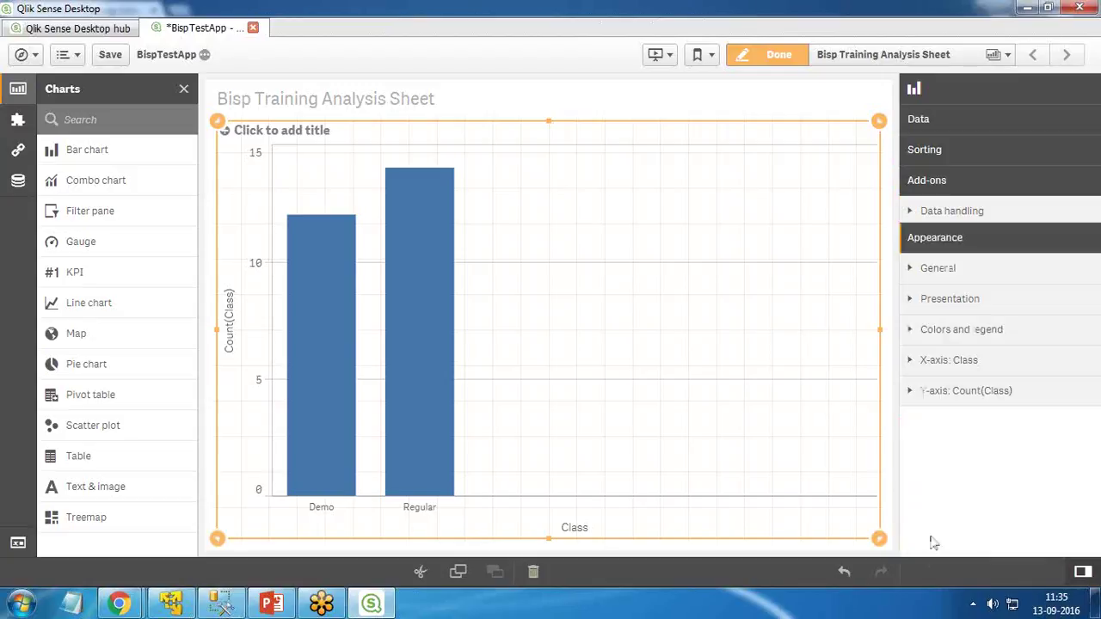
left_click(910, 245)
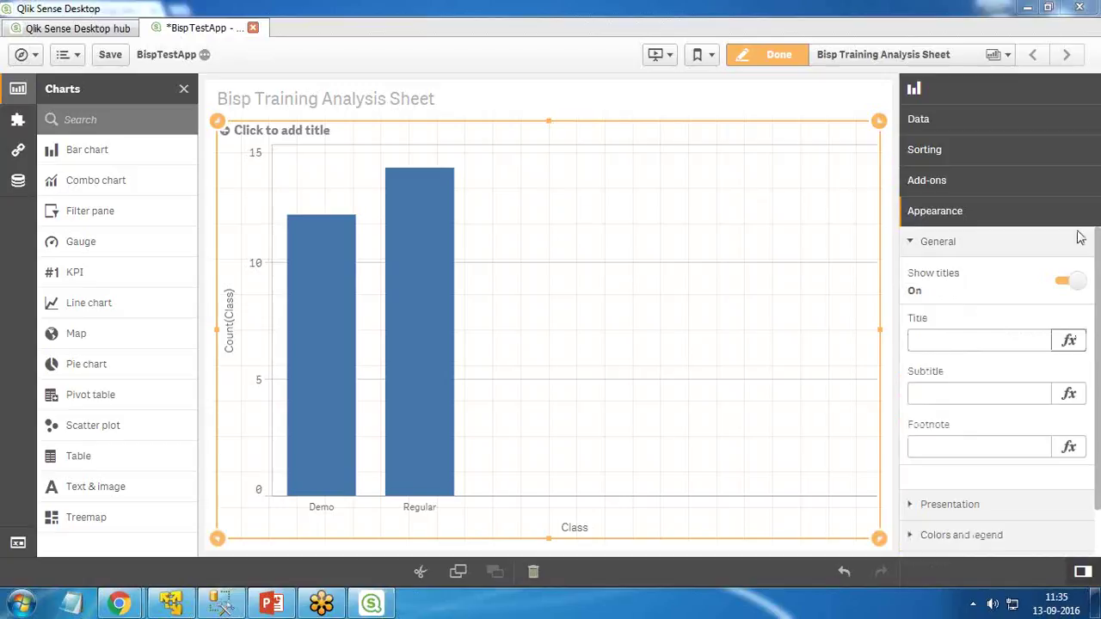
left_click(921, 504)
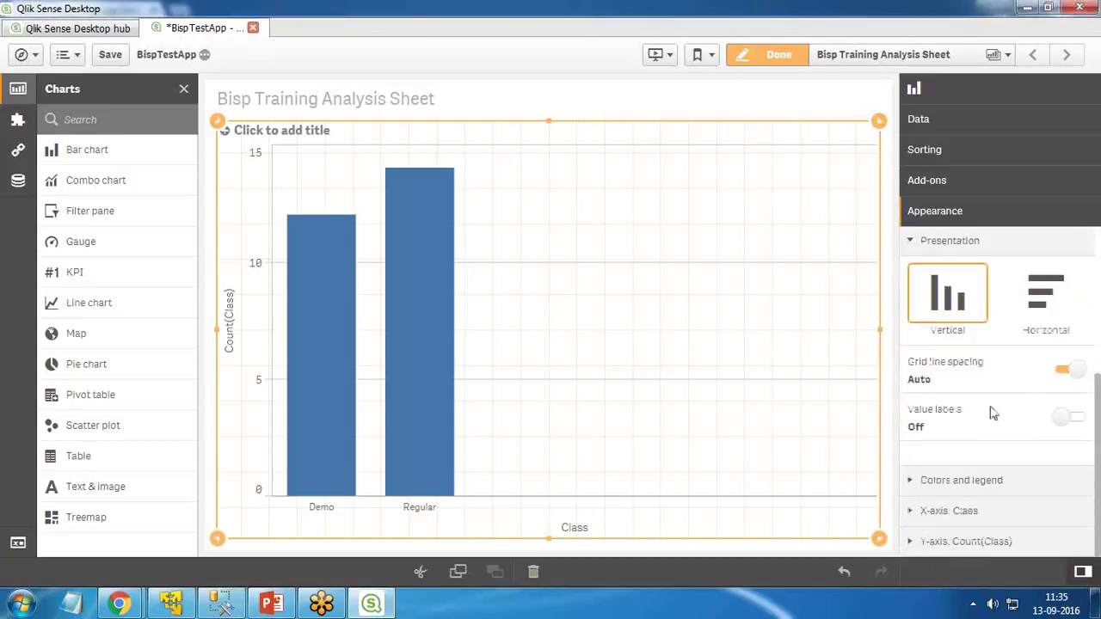
left_click(1033, 295)
left_click(949, 301)
Set the bar chart's grid line spacing to custom Medium and turn on its value labels
left_click(1069, 372)
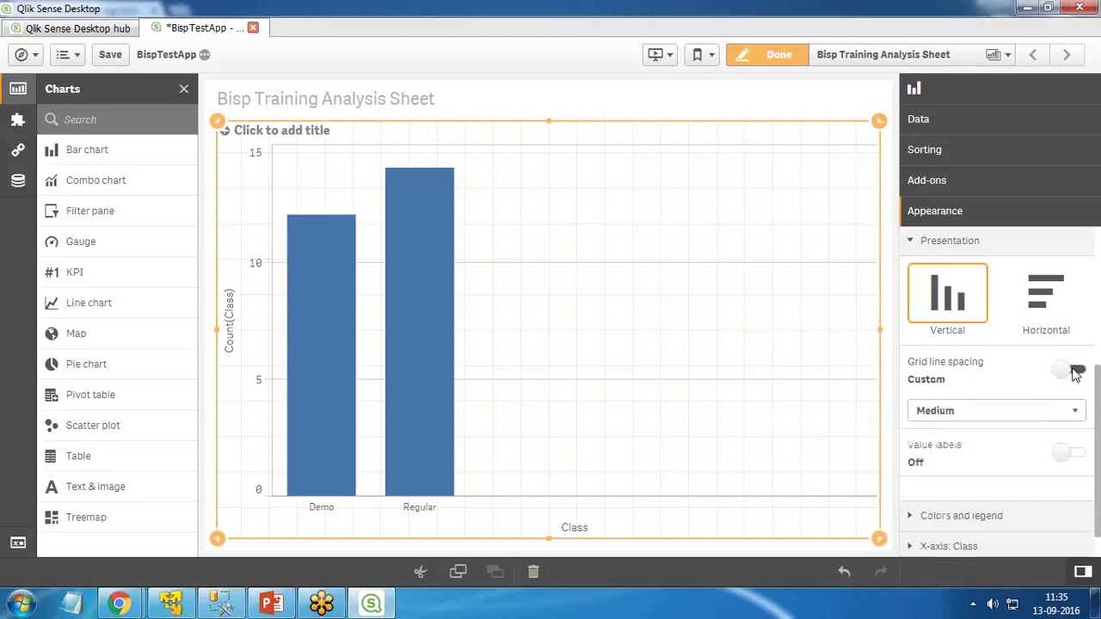
left_click(969, 417)
left_click(968, 419)
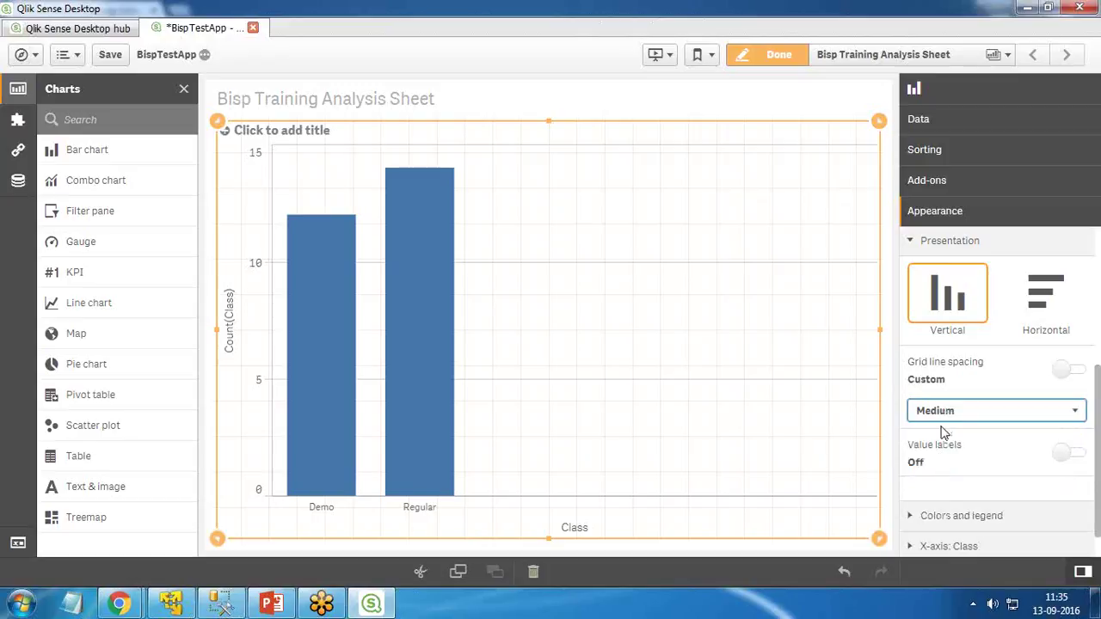
scroll(938, 493, "down", 1)
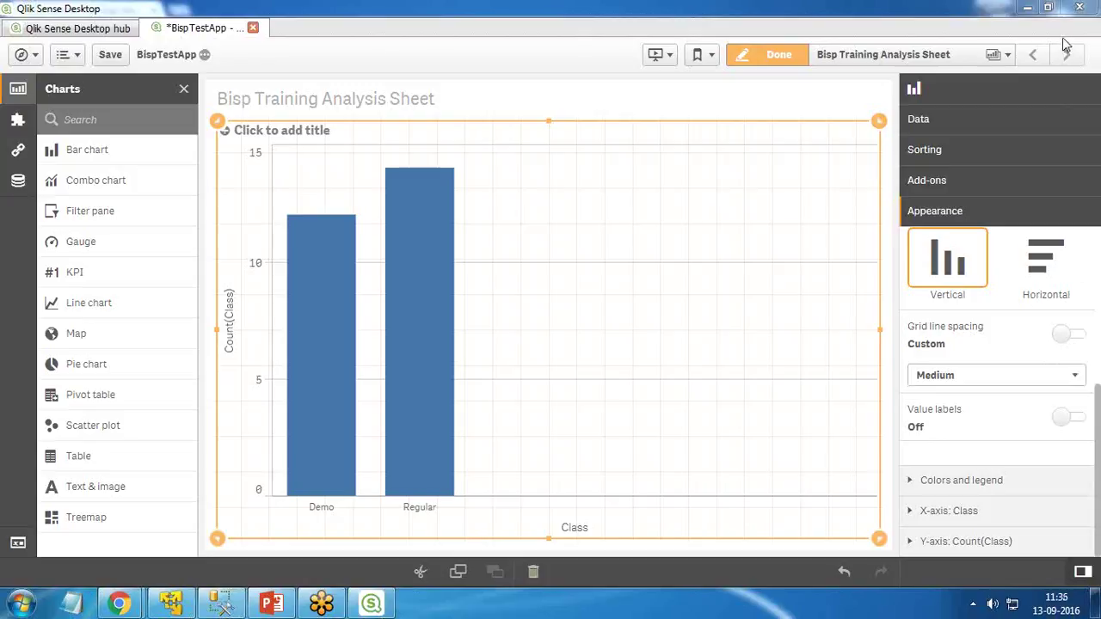
left_click(1077, 420)
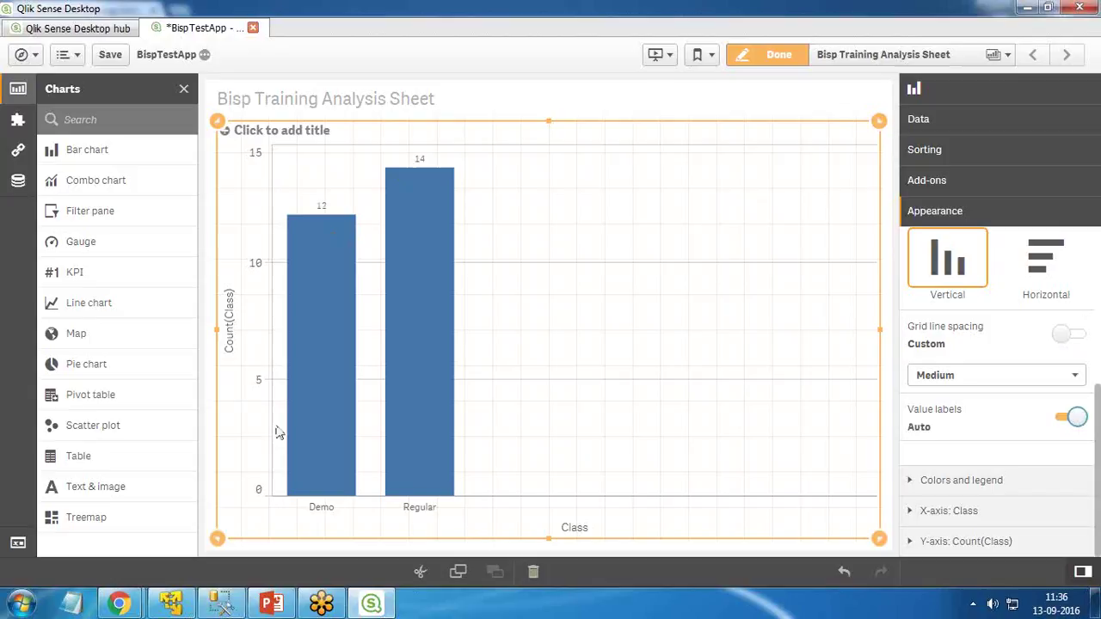
Switch the bar chart to custom colors by dimension with persistent colors enabled
left_click(918, 487)
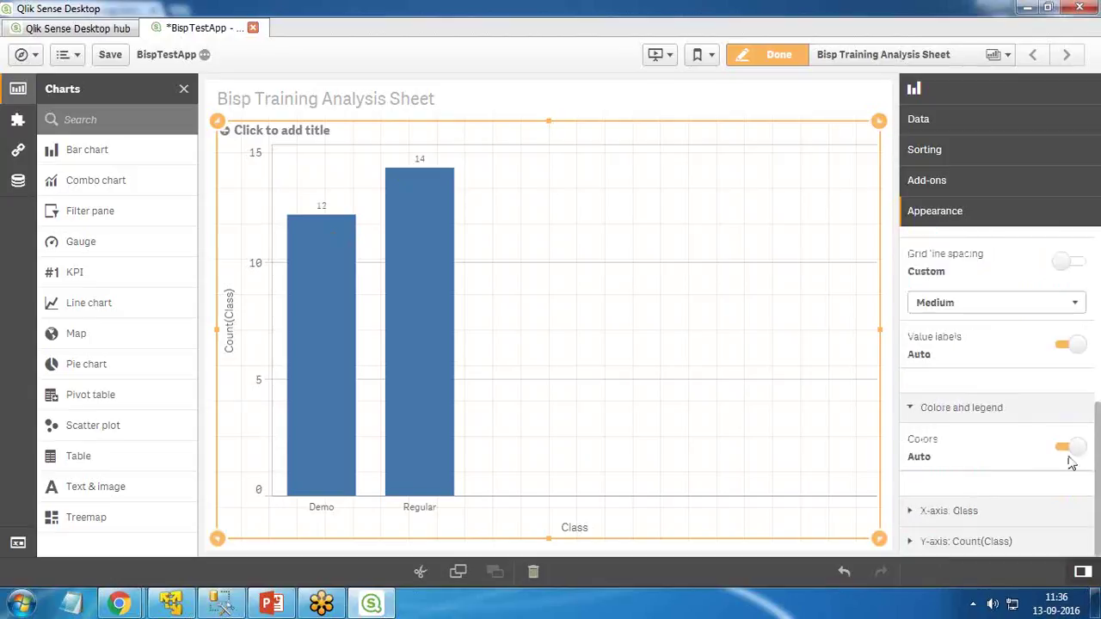
left_click(1065, 450)
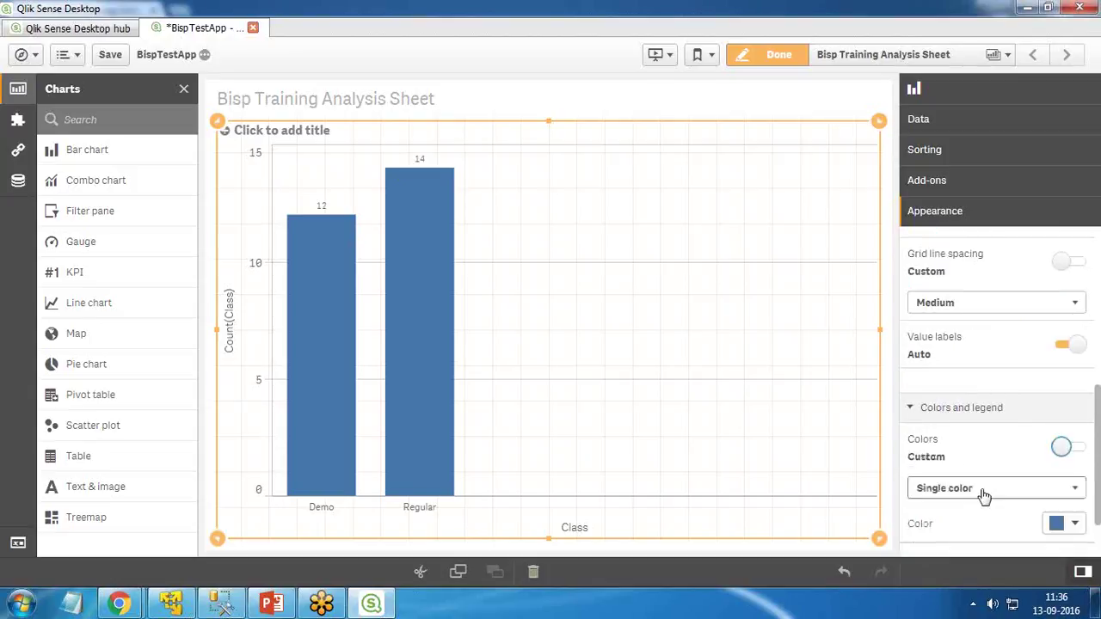
scroll(984, 496, "down", 1)
left_click(976, 418)
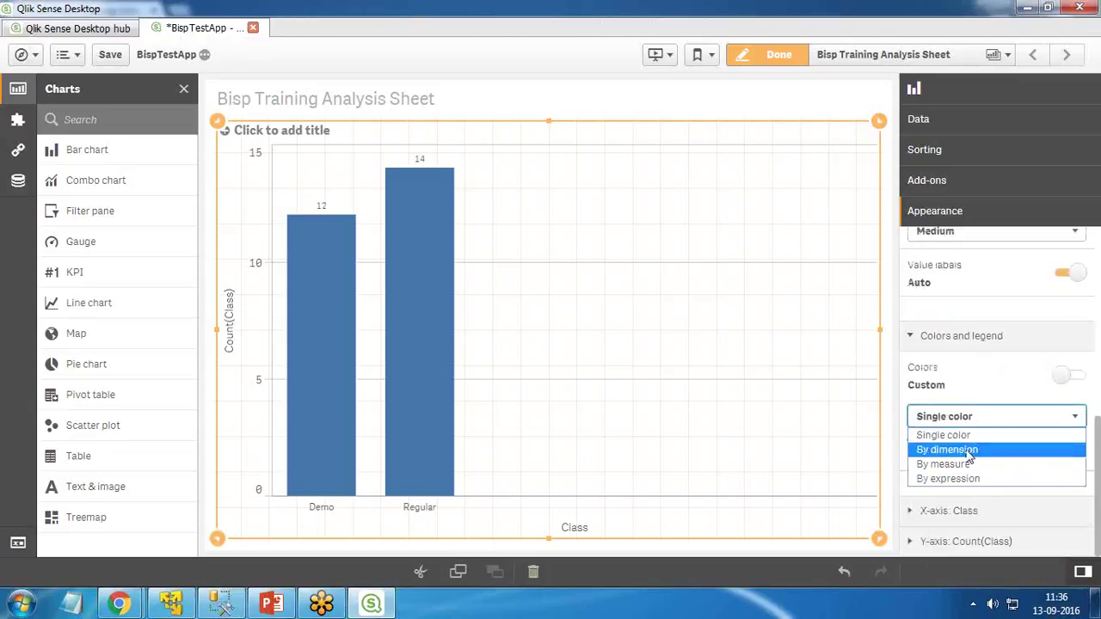
left_click(970, 451)
scroll(989, 469, "down", 3)
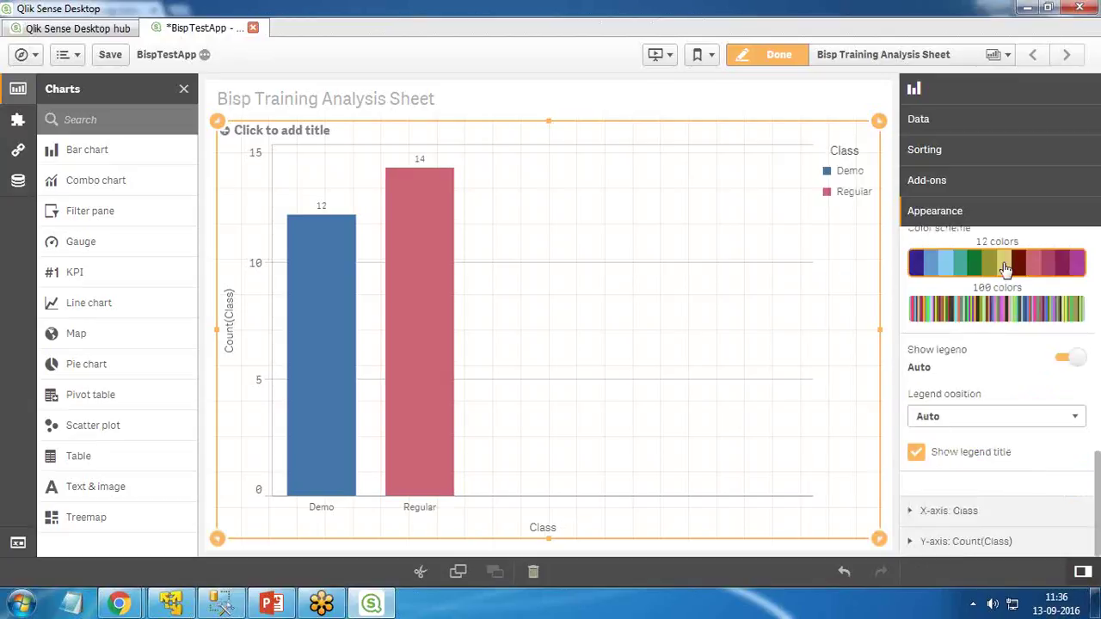
scroll(1002, 284, "up", 2)
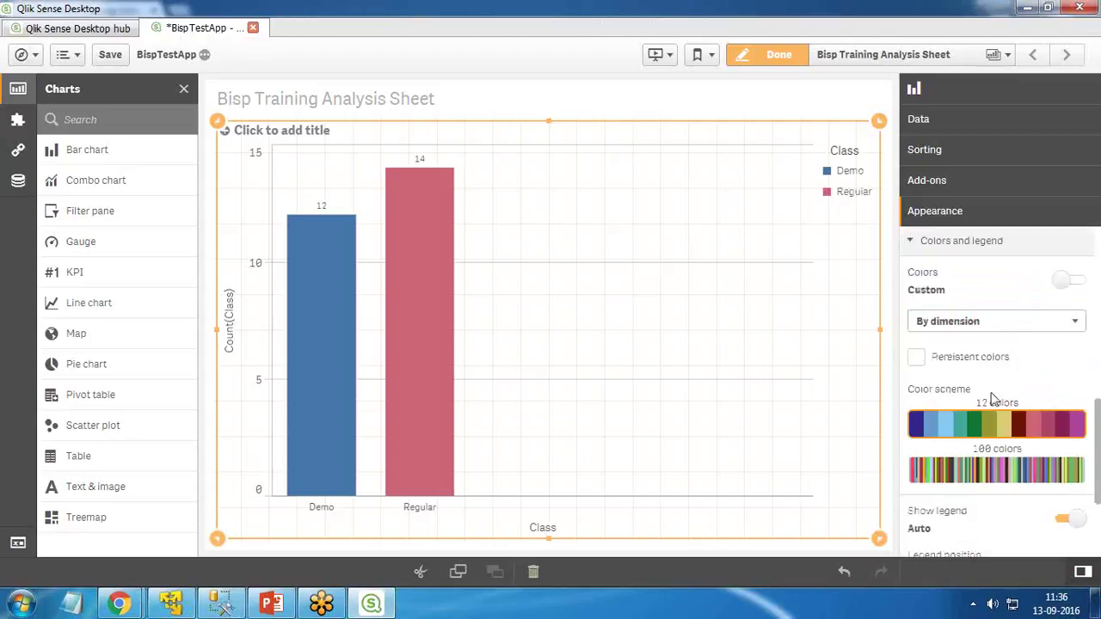
left_click(916, 357)
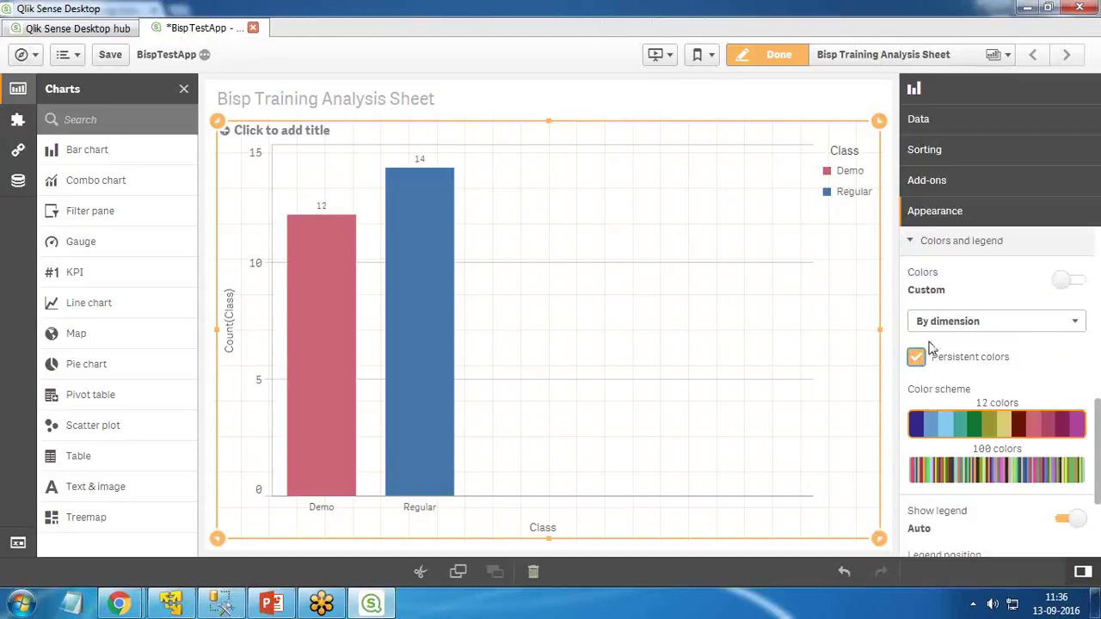
Try coloring the bars by measure and return to coloring by dimension
left_click(933, 325)
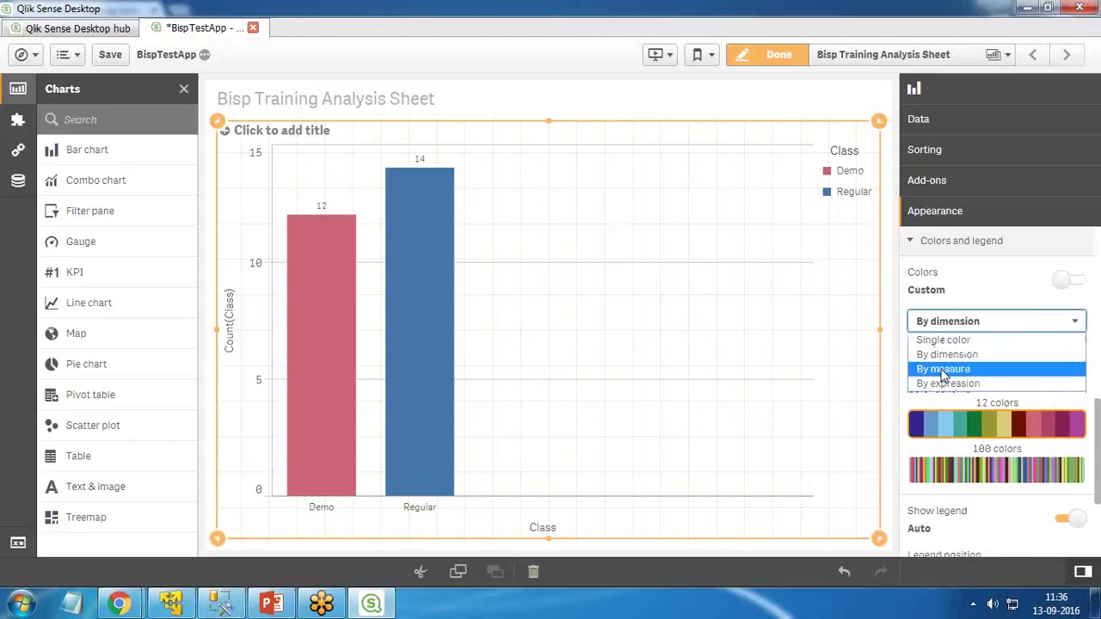
left_click(942, 370)
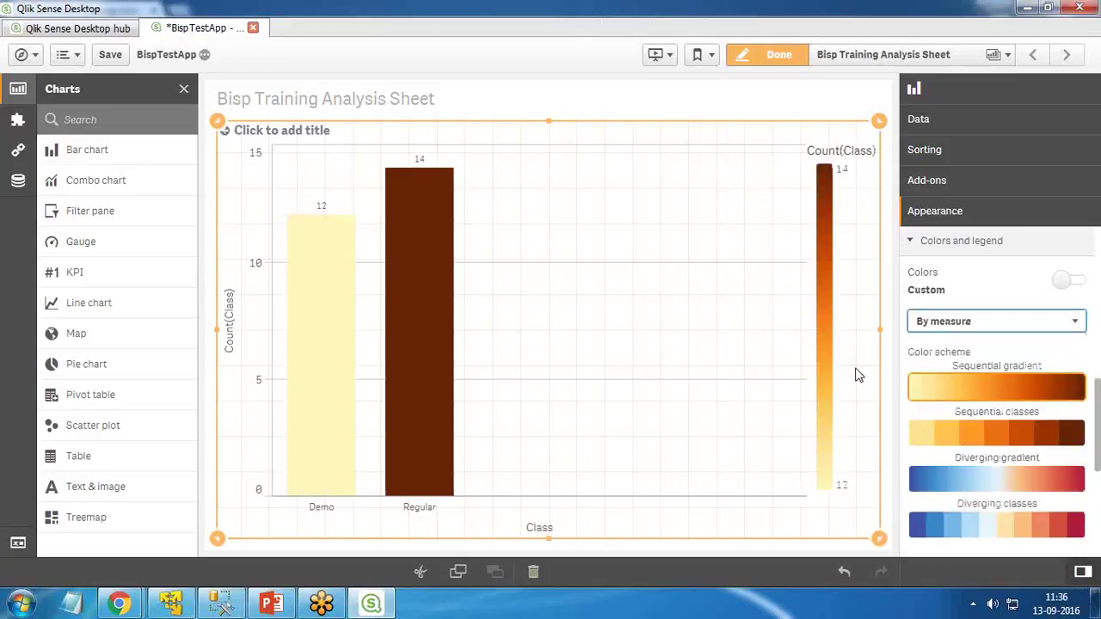
left_click(981, 320)
left_click(950, 353)
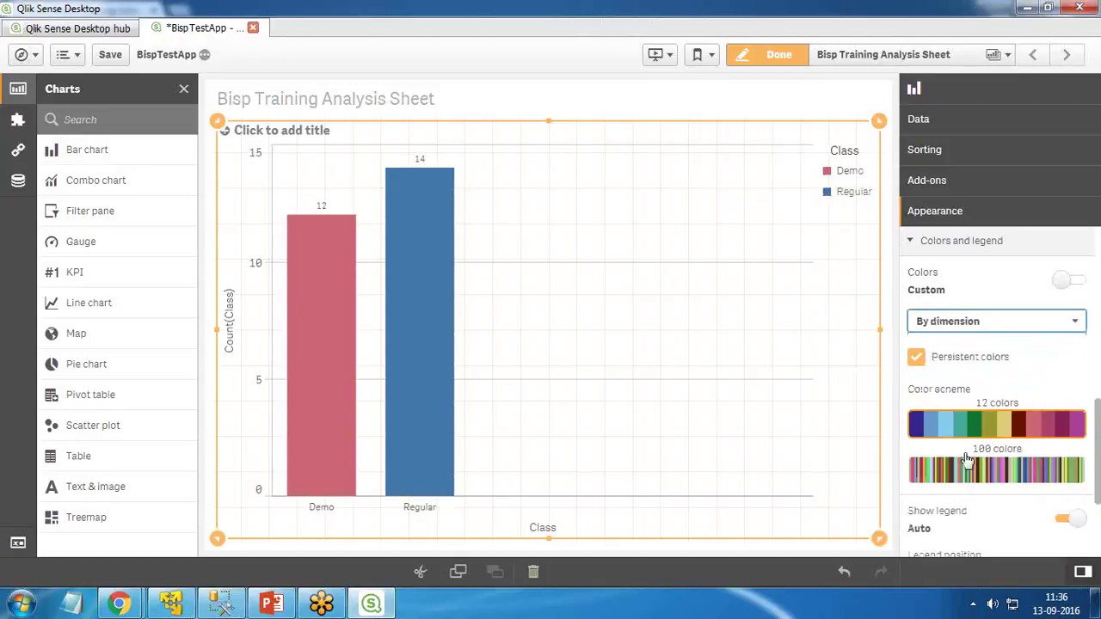
Try the bar chart legend at the Right, Bottom and Left positions and set its position to Top
scroll(967, 461, "down", 3)
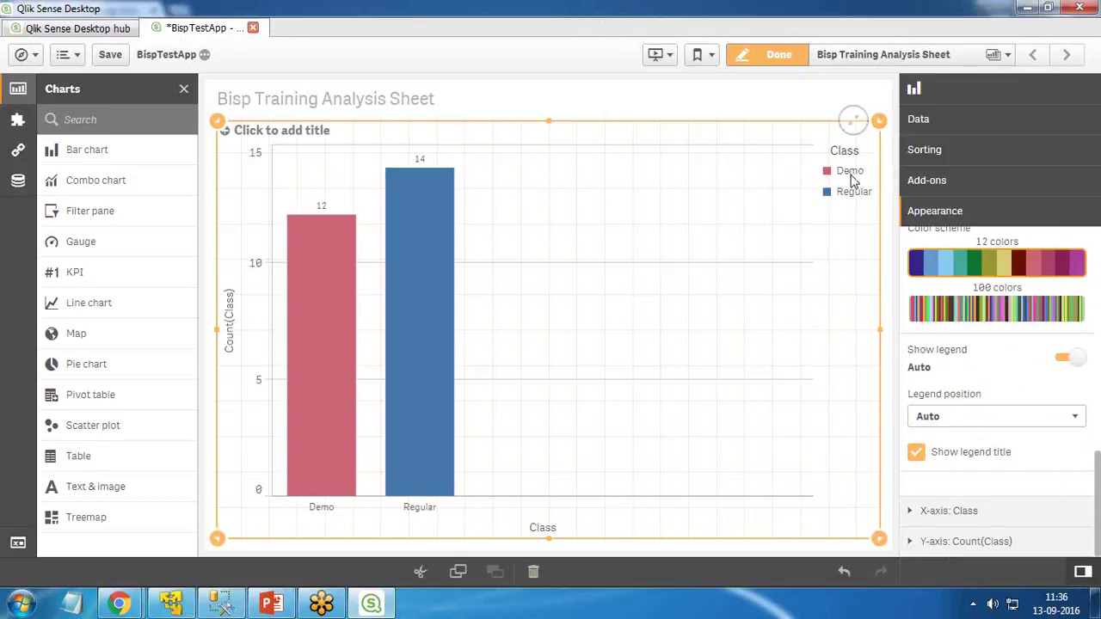
left_click(952, 417)
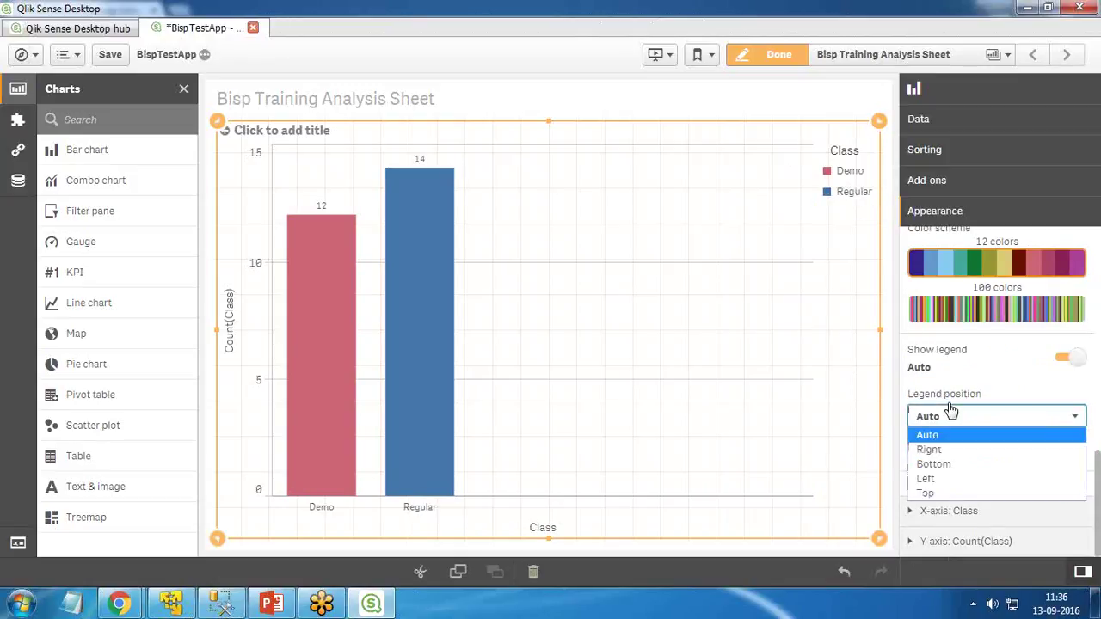
left_click(945, 450)
left_click(949, 419)
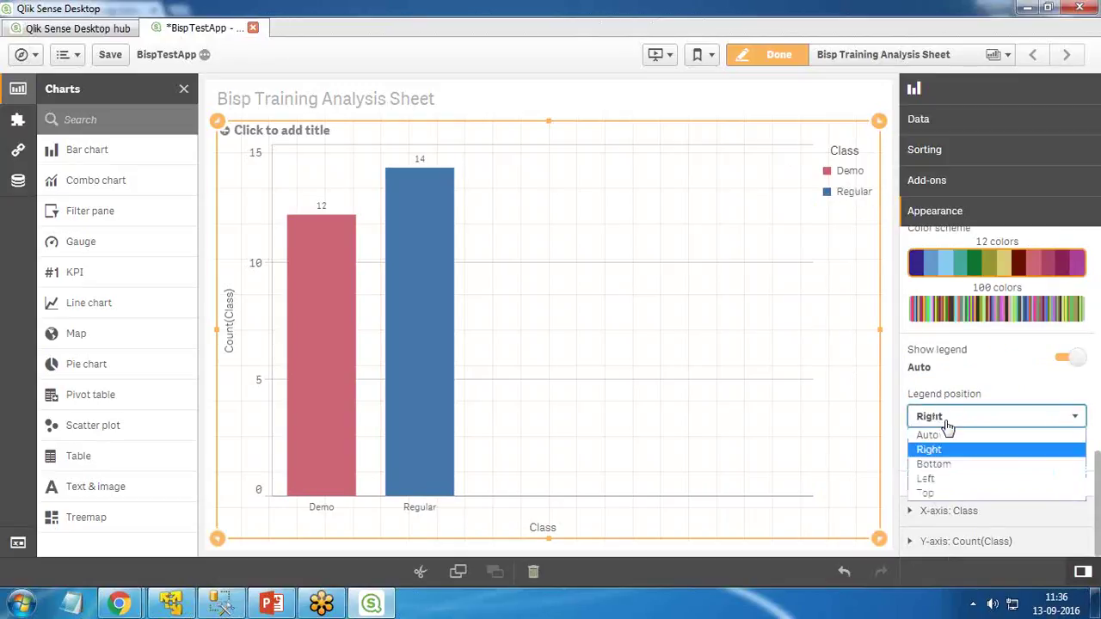
left_click(941, 463)
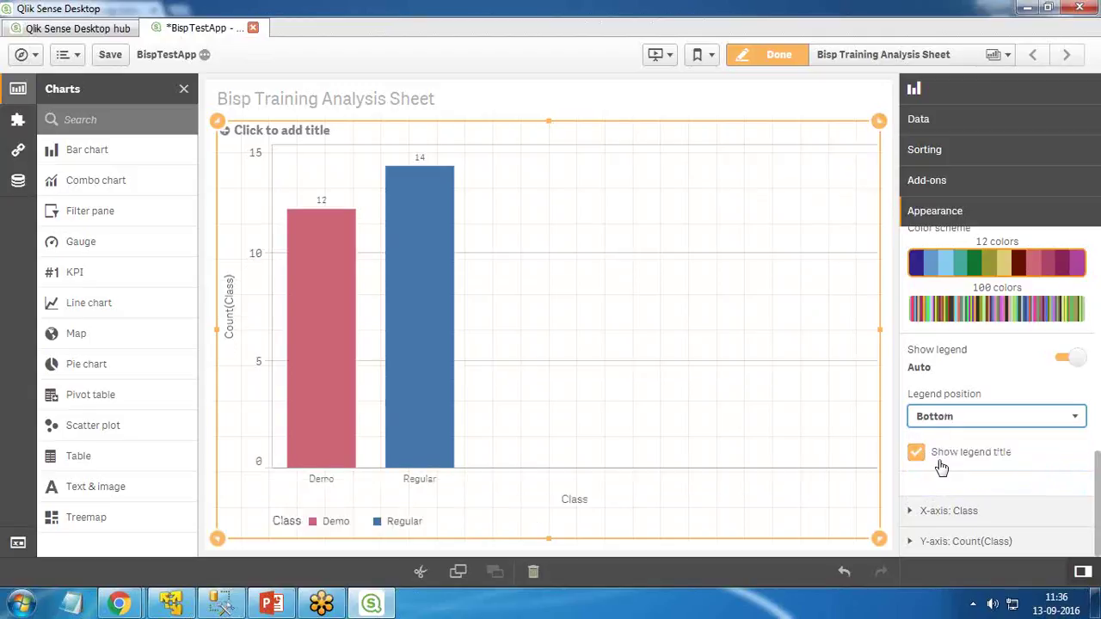
left_click(947, 417)
left_click(943, 480)
left_click(949, 420)
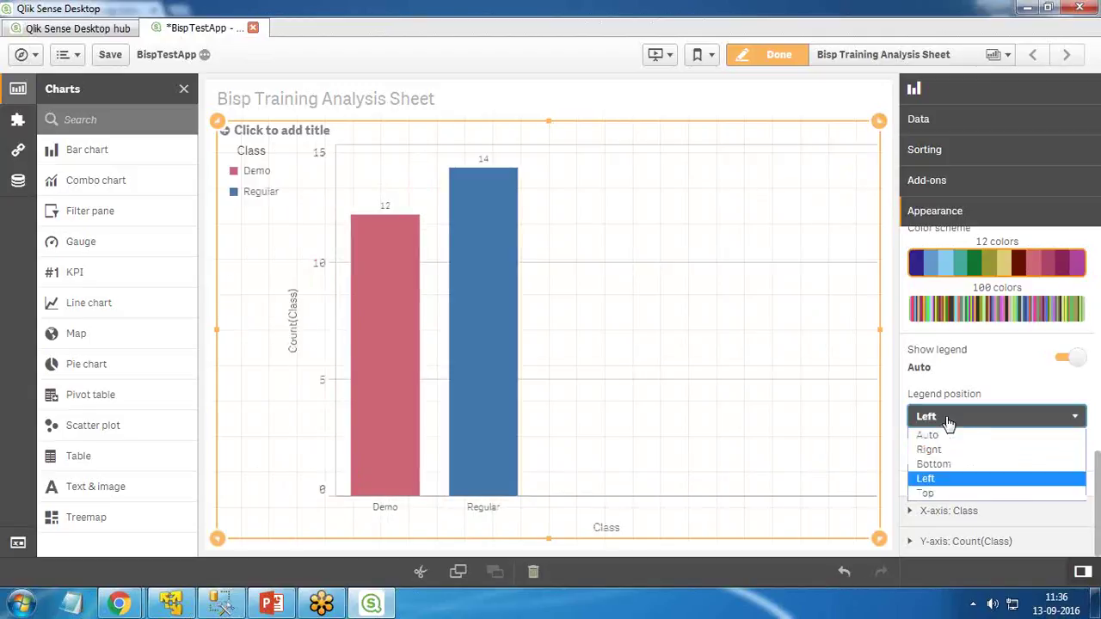
left_click(929, 492)
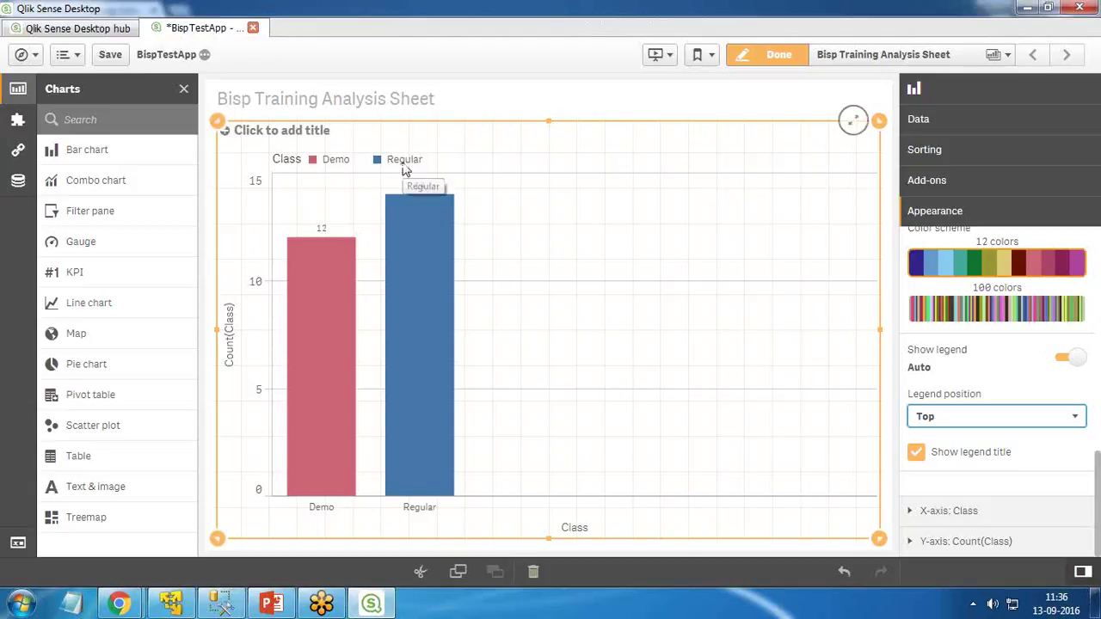
Switch the Y-axis range of the bar chart to custom and set its minimum to 4
left_click(919, 512)
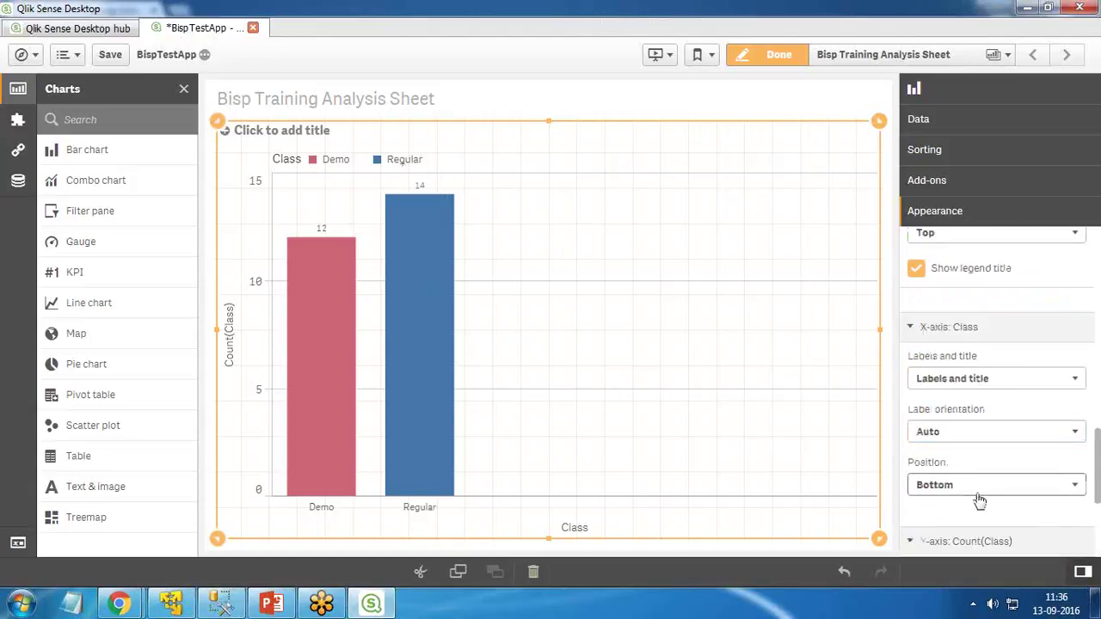
left_click(979, 506)
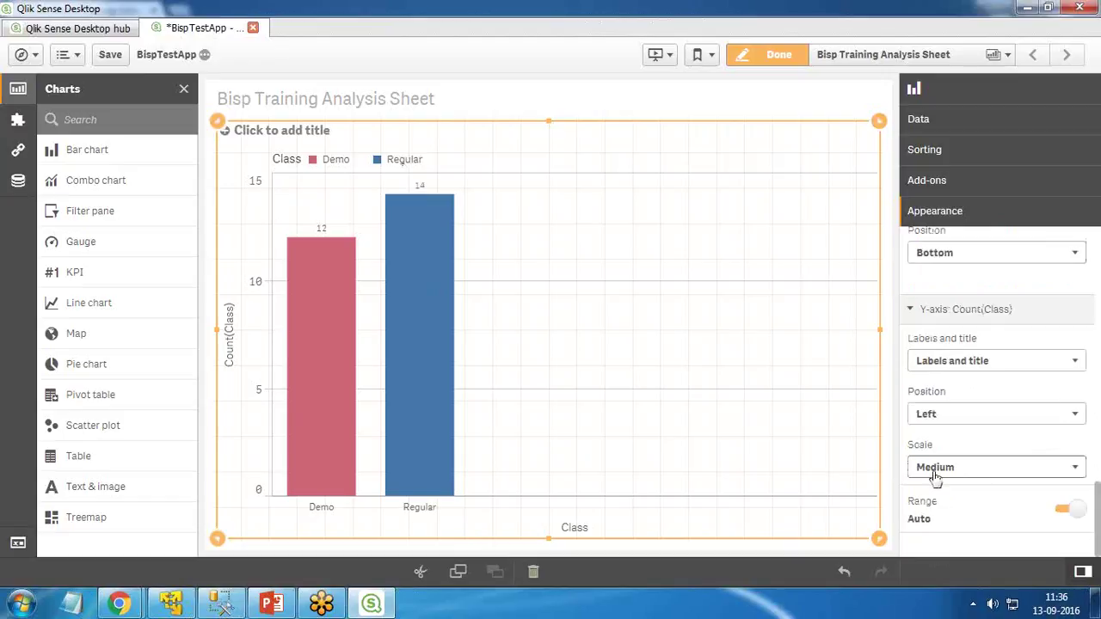
left_click(1062, 511)
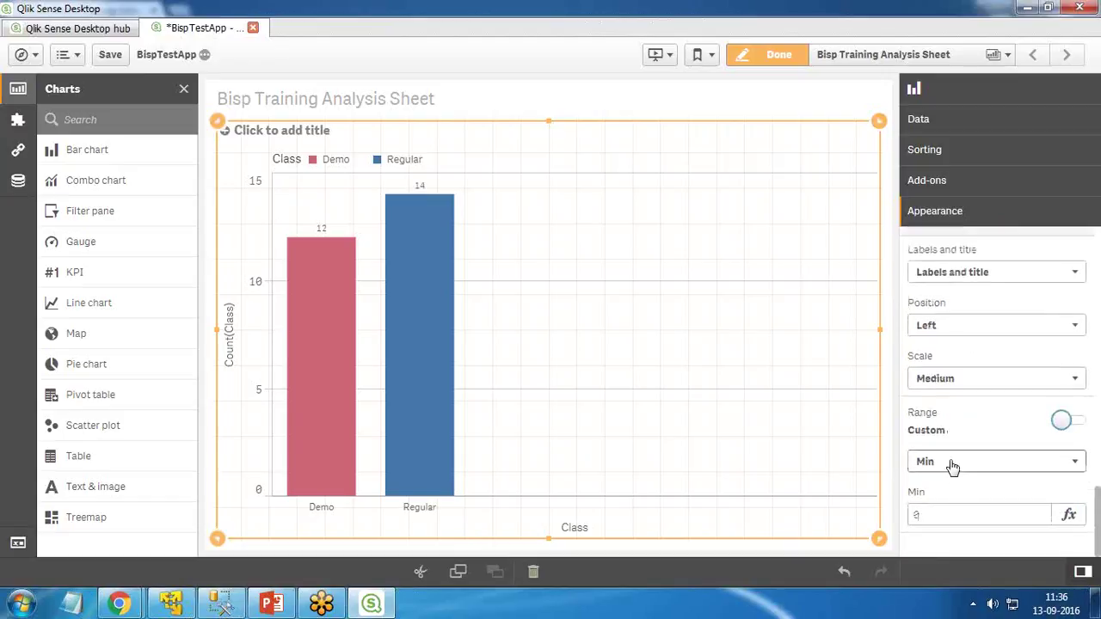
left_click(952, 464)
left_click(953, 465)
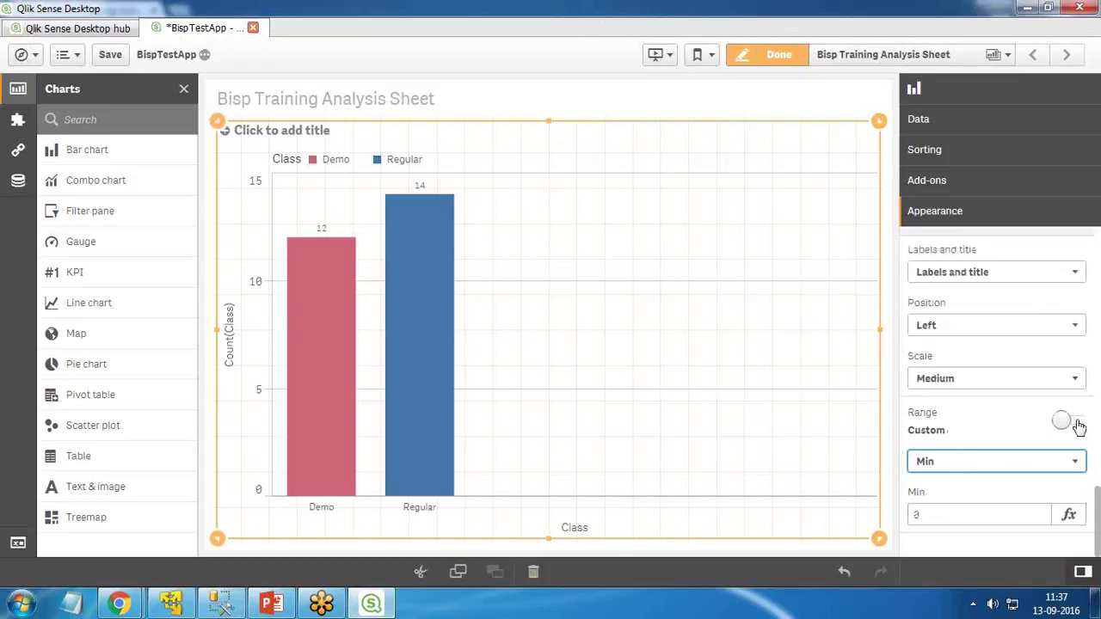
left_click(917, 514)
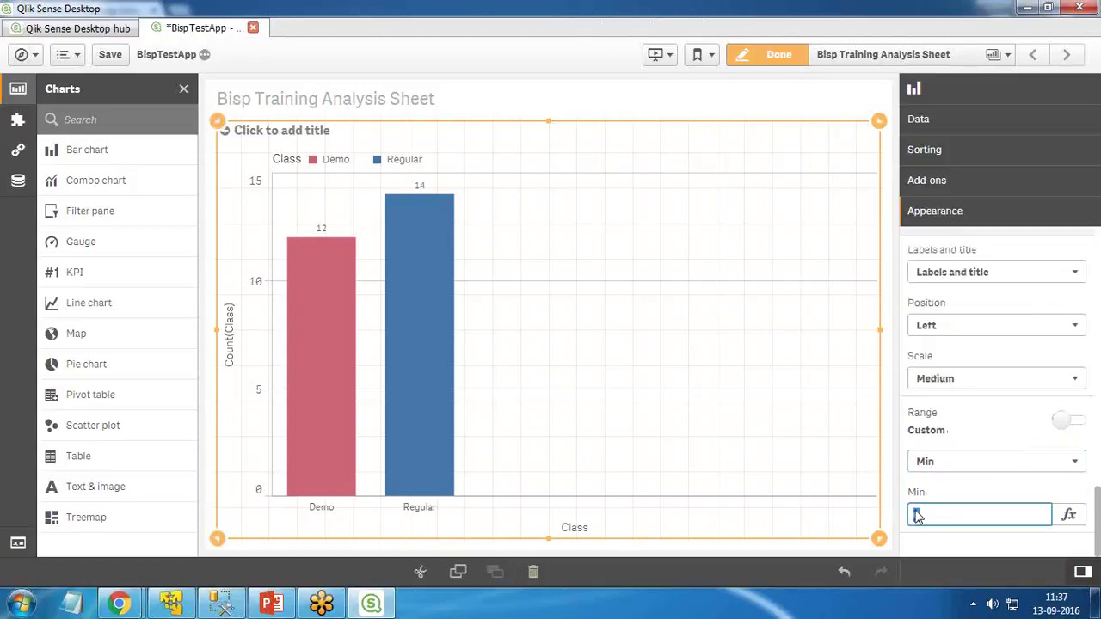
type("4")
Change the Y-axis custom range to Max, trying a maximum of 50 and settling on 20
left_click(1015, 469)
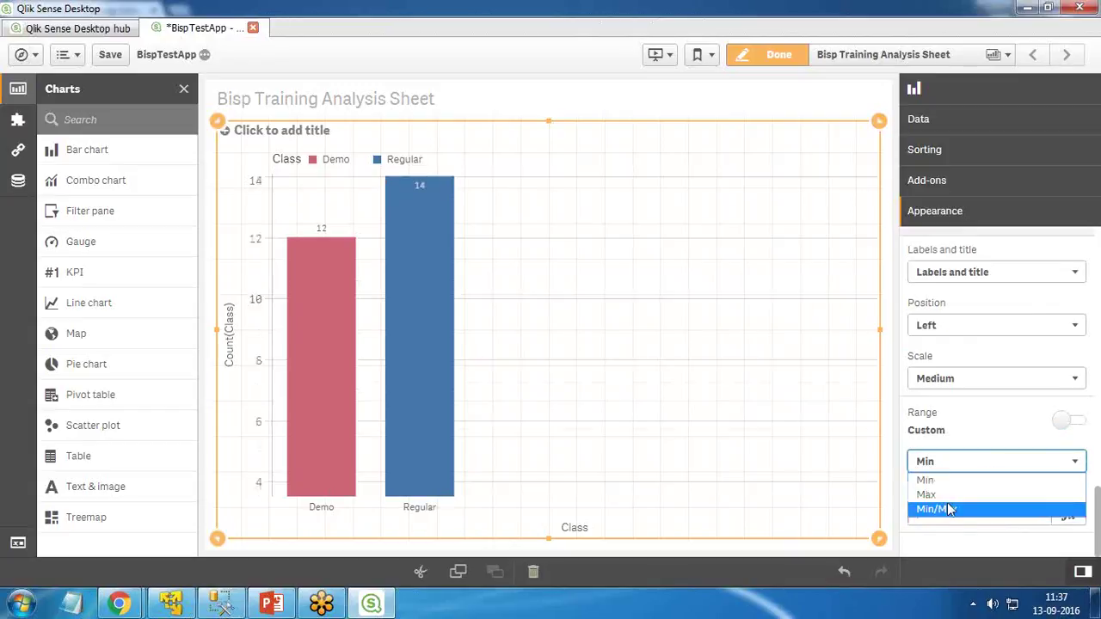
left_click(946, 428)
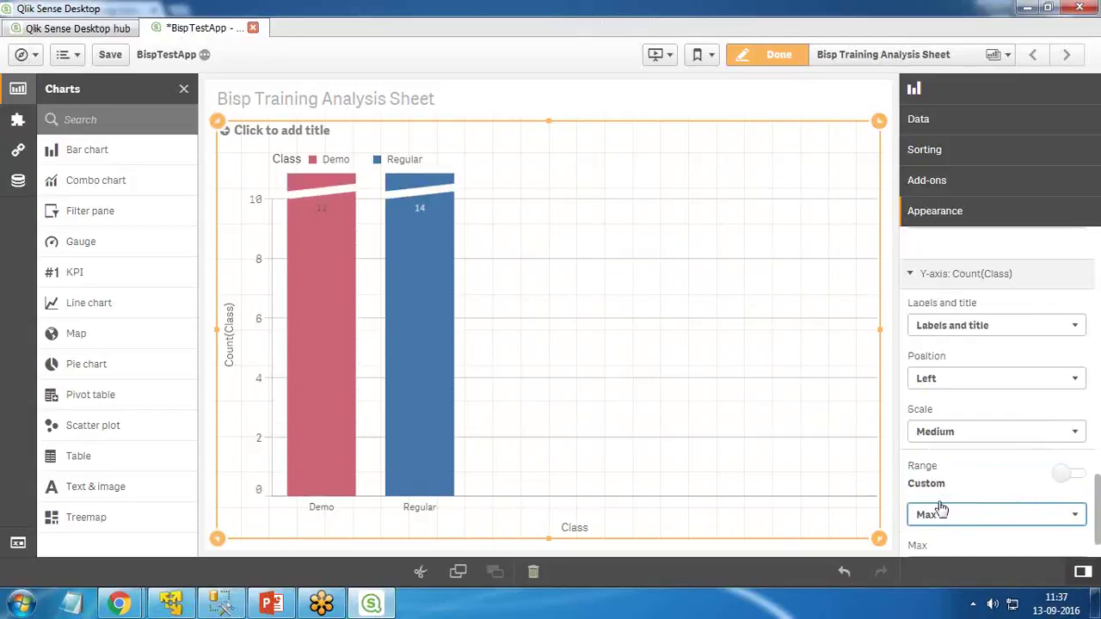
scroll(937, 504, "down", 1)
left_click_drag(938, 514, 888, 519)
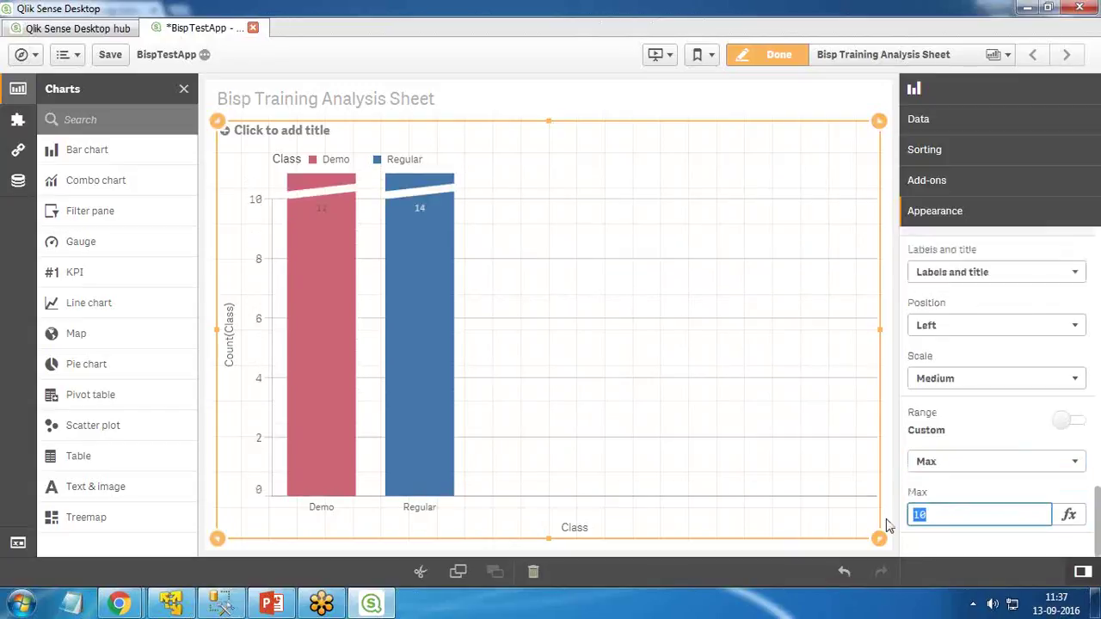
key("Return")
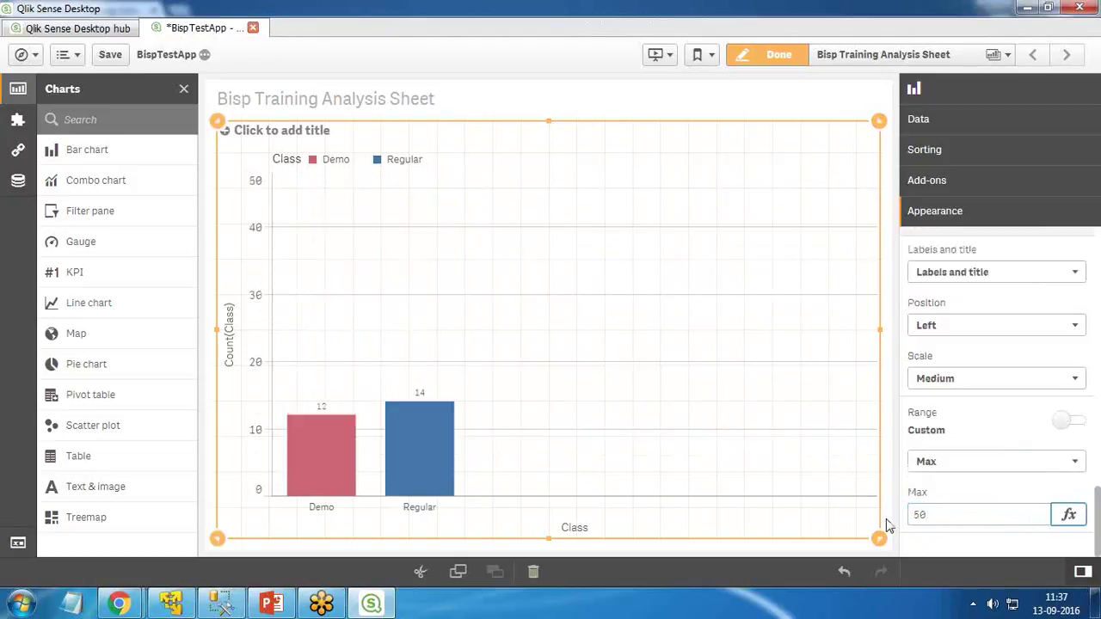
left_click_drag(1015, 517, 914, 519)
type("20")
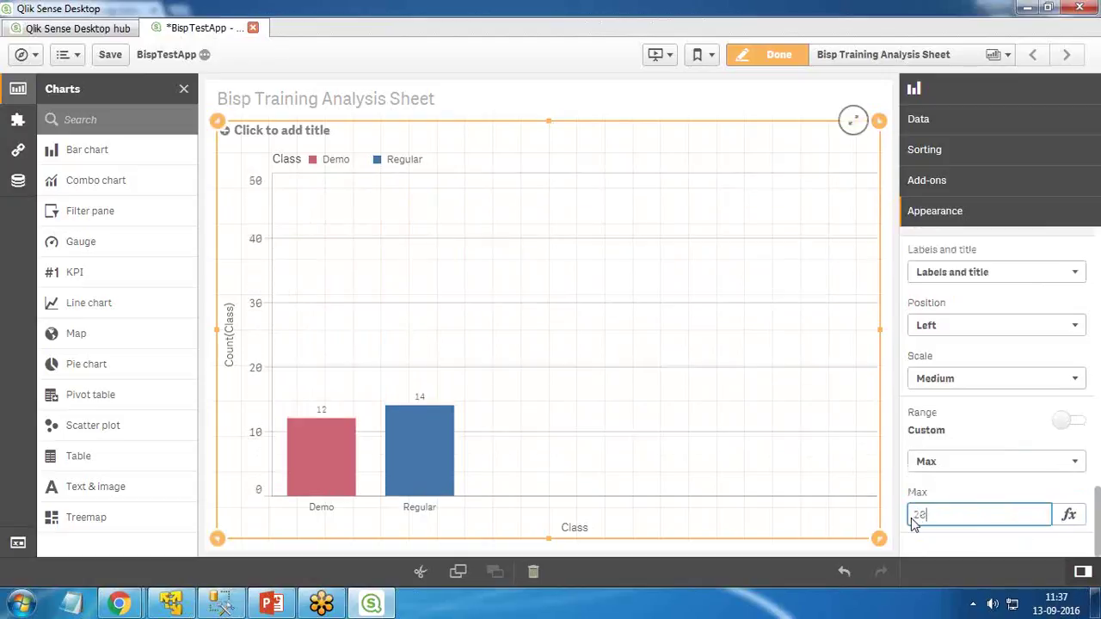
key("Return")
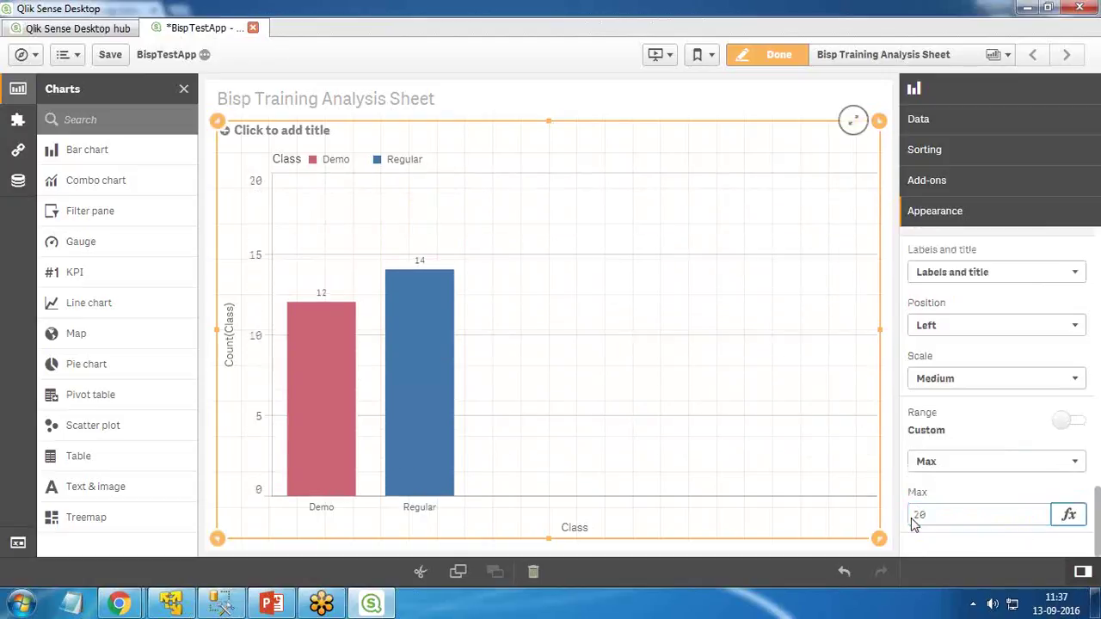
left_click(983, 463)
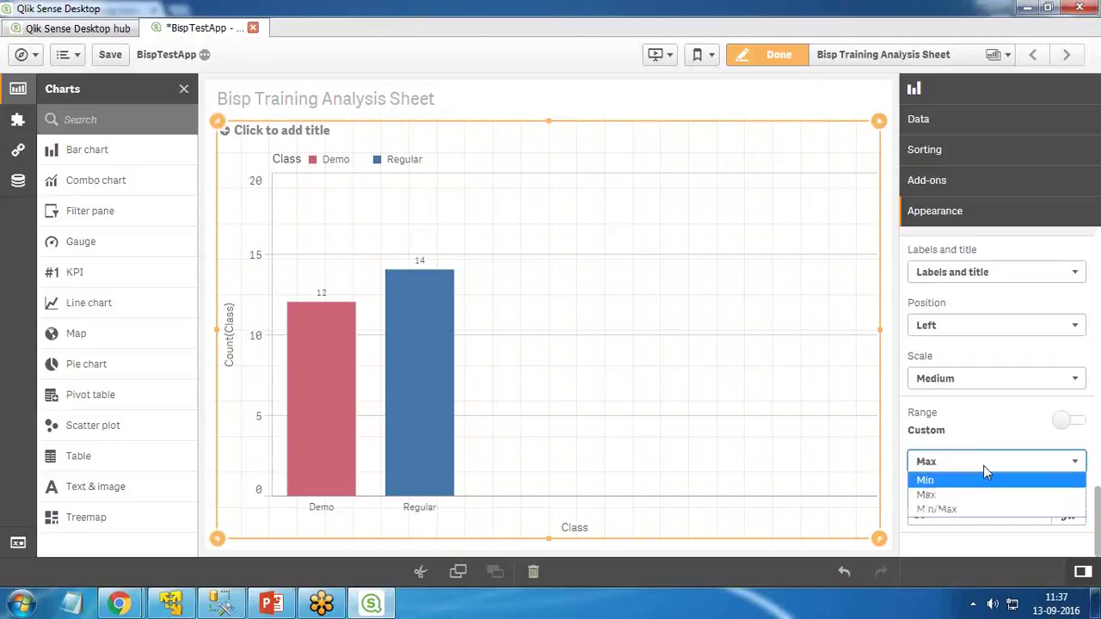
left_click(951, 420)
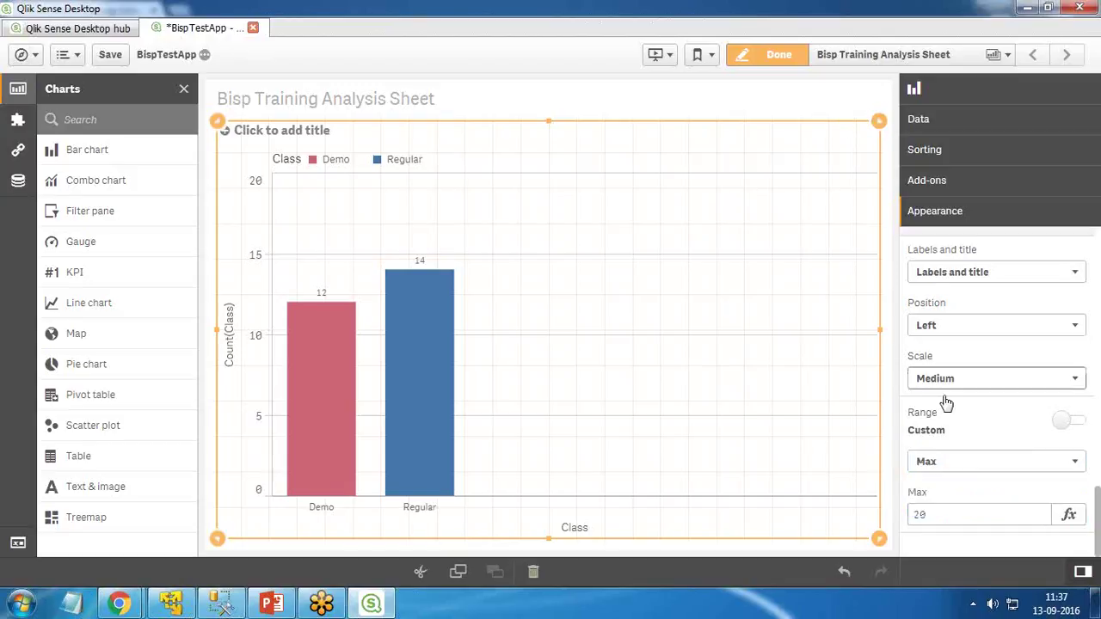
left_click(945, 378)
left_click(950, 384)
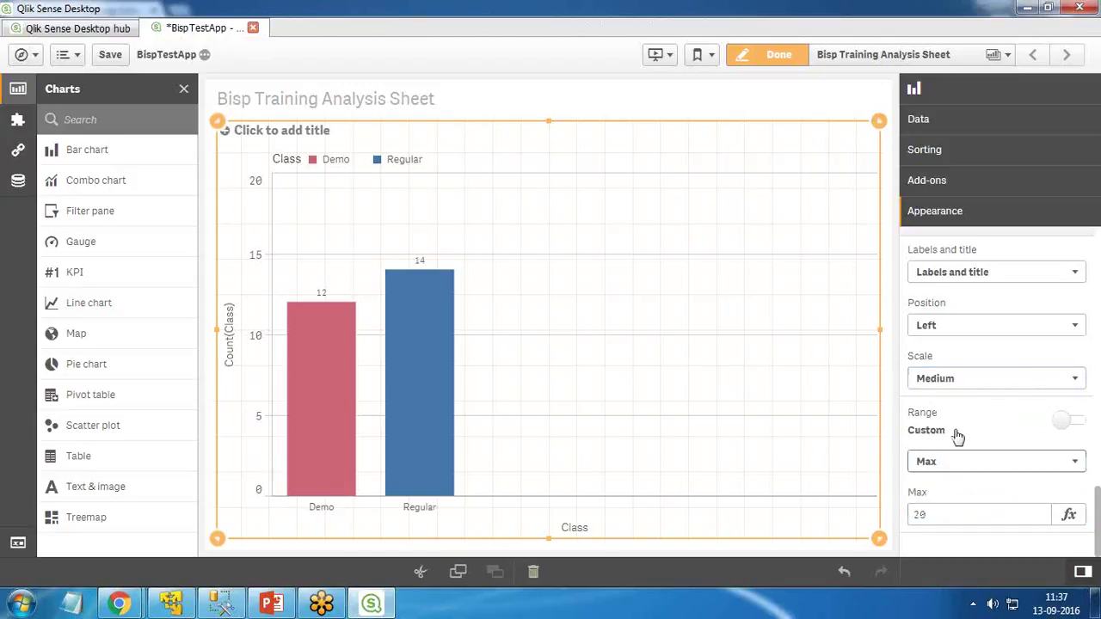
Try the Min option for the Y-axis custom range and set it to Min/Max
left_click(977, 467)
left_click(953, 481)
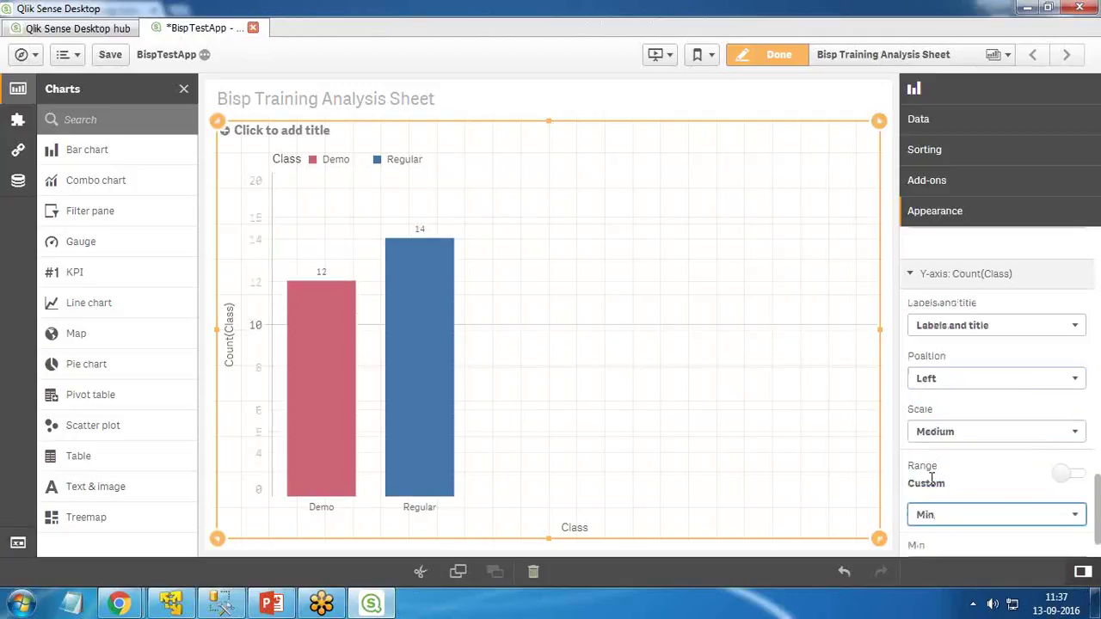
scroll(967, 503, "up", 3)
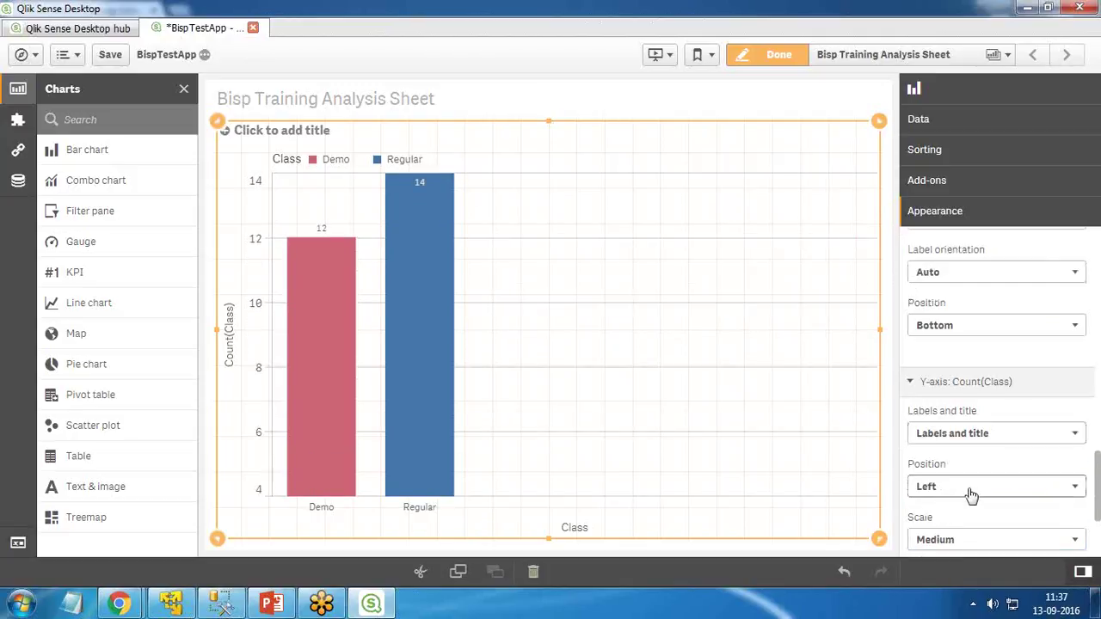
scroll(970, 492, "down", 3)
left_click(970, 465)
left_click(954, 509)
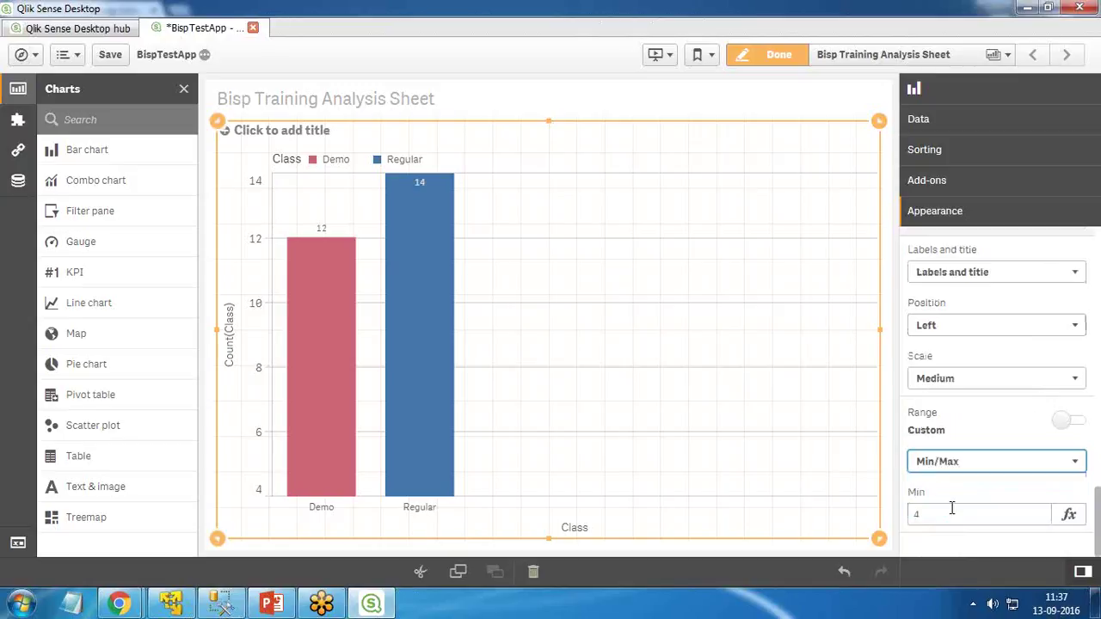
scroll(953, 503, "down", 1)
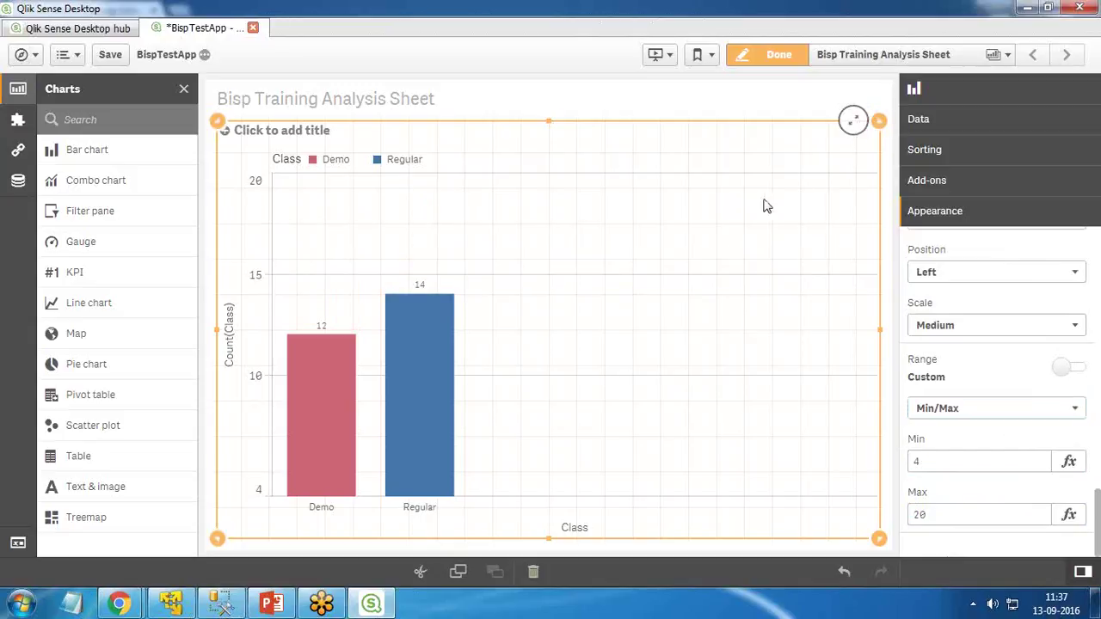
Shrink the bar chart slightly from its upper-right corner and finish editing the sheet
left_click_drag(878, 124, 849, 159)
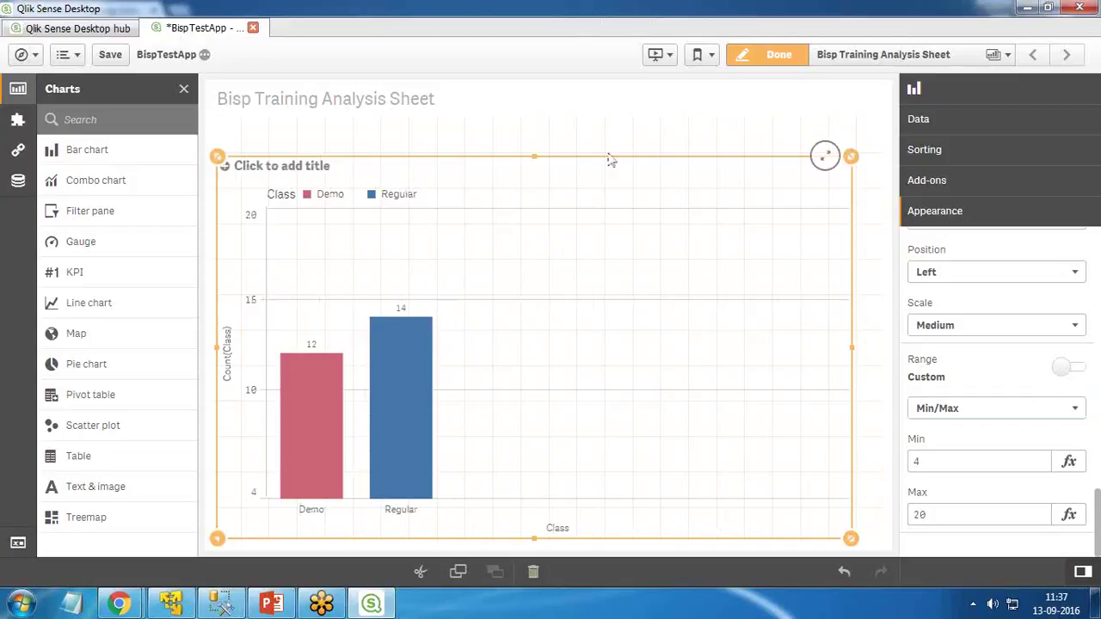
left_click(762, 60)
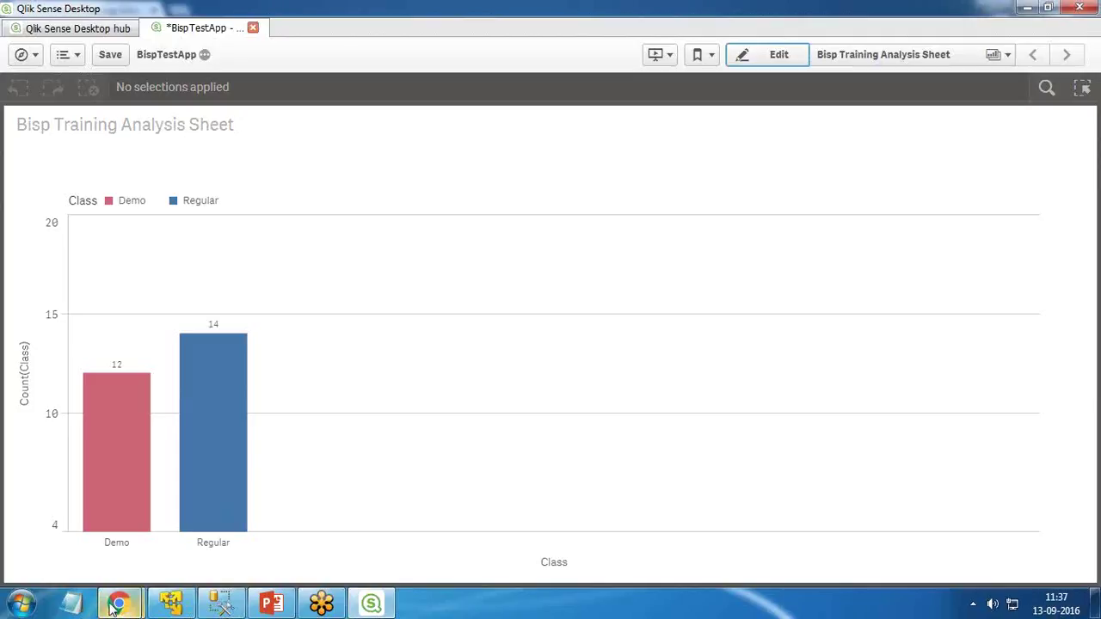
Switch to the bisptrainings.com schedule page in Chrome and review the listed courses and their class types
mouse_move(120, 603)
left_click(268, 542)
scroll(327, 392, "down", 3)
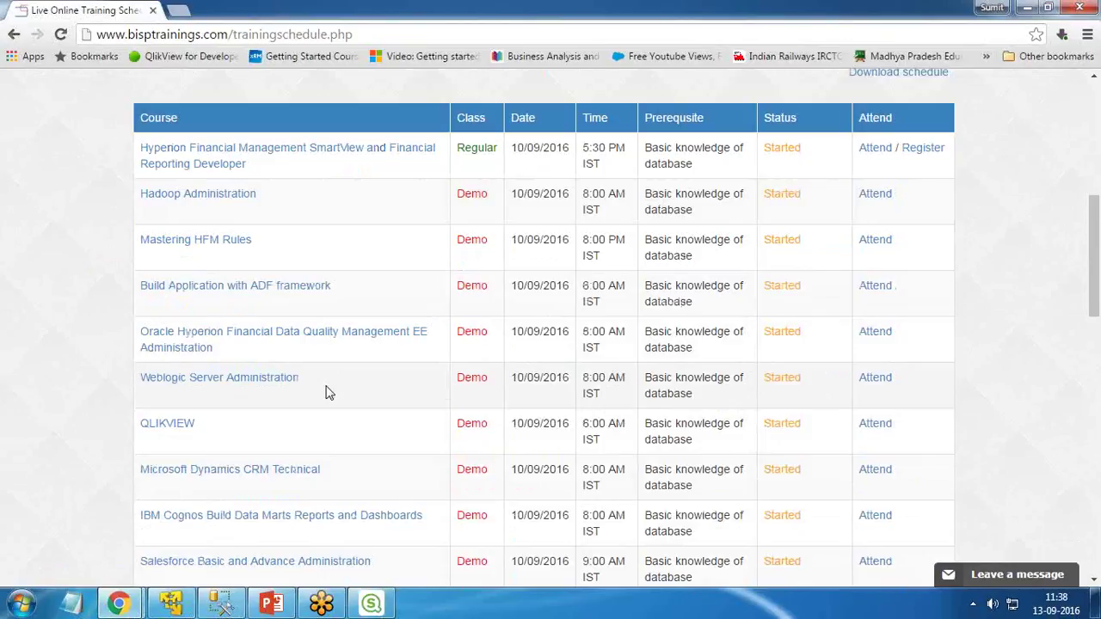
scroll(327, 390, "down", 3)
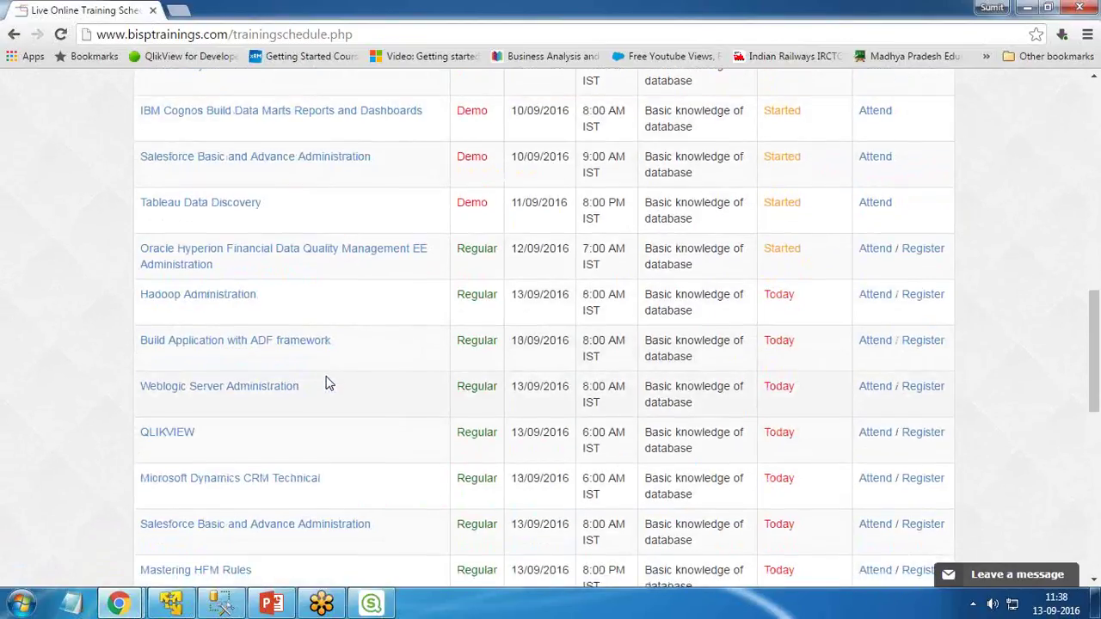
scroll(327, 384, "down", 1)
scroll(327, 384, "down", 2)
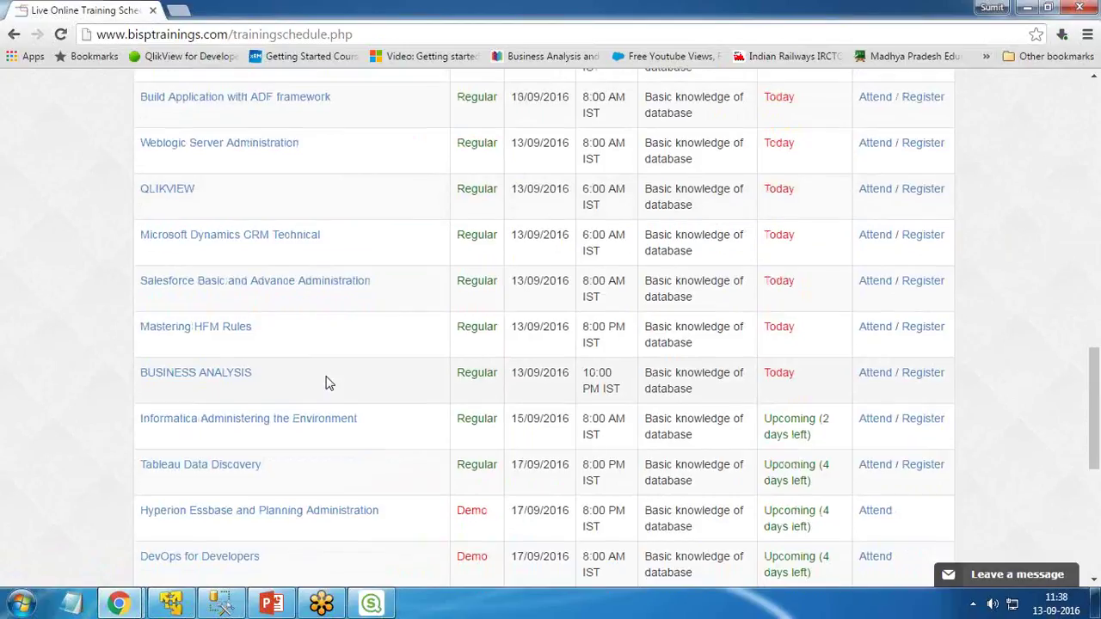
scroll(327, 382, "down", 3)
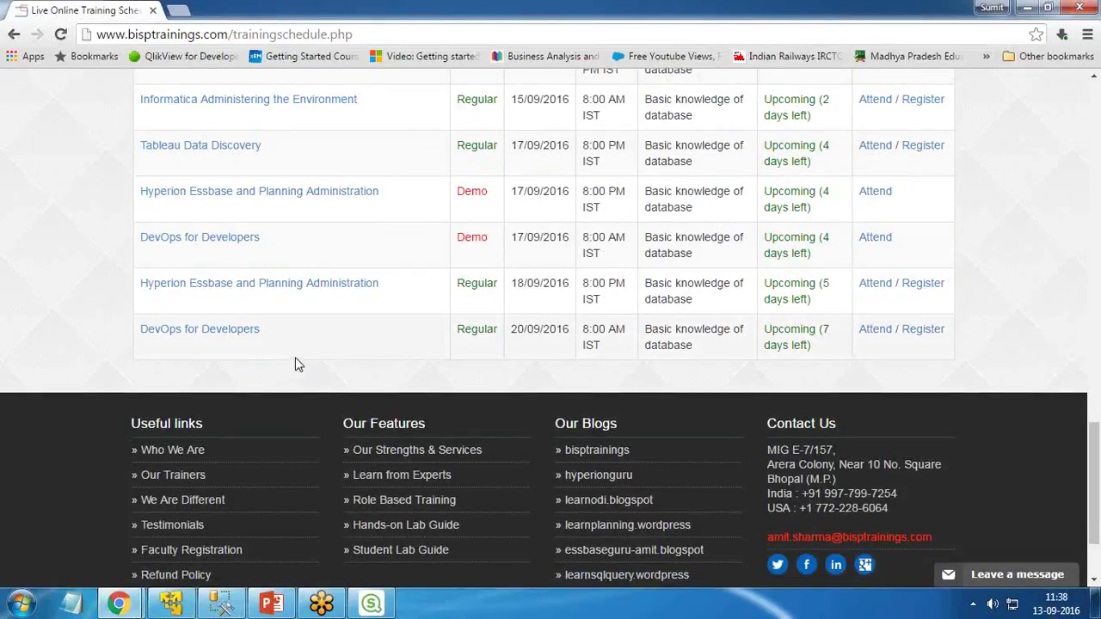
scroll(295, 361, "up", 1)
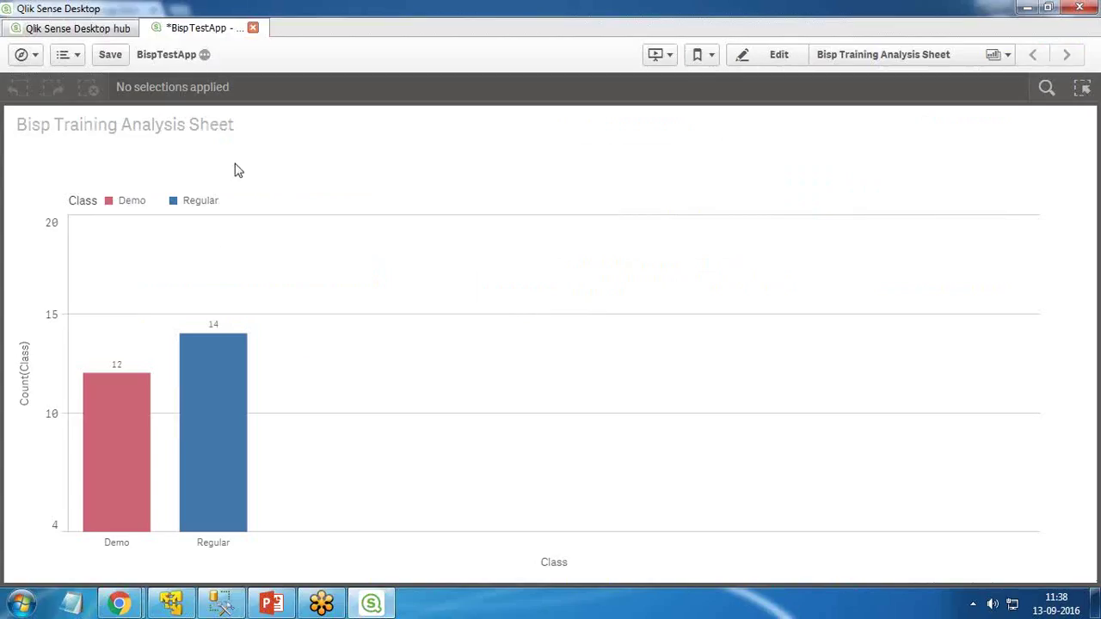
Search the Qlik Sense app data for "Hyperi" and apply the matching Course values as a selection
left_click(1046, 88)
type("Hyperia")
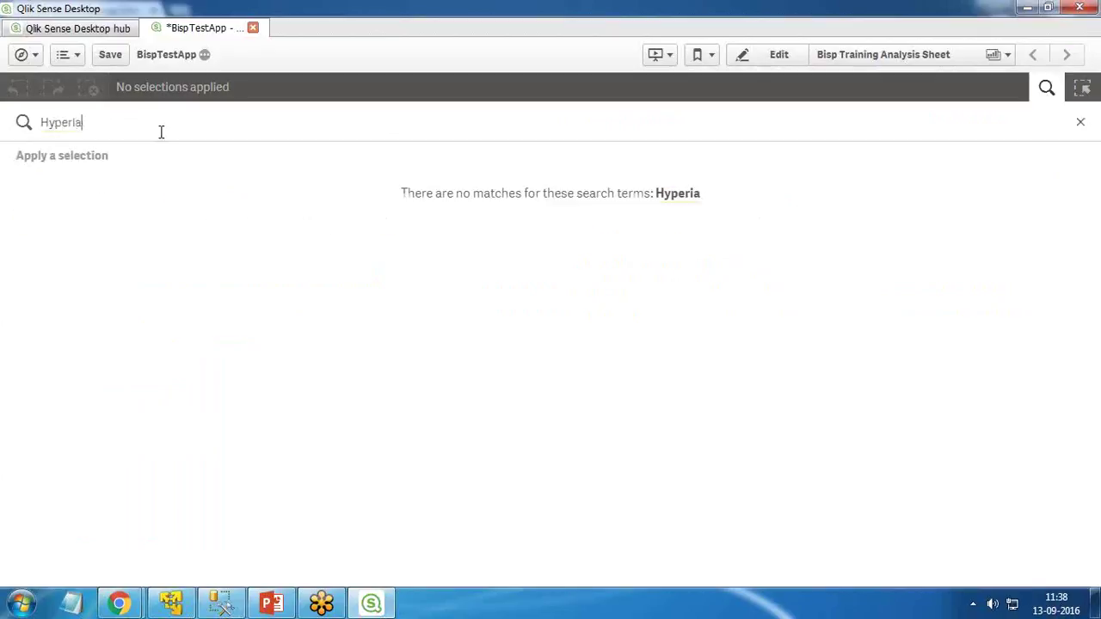
key("BackSpace")
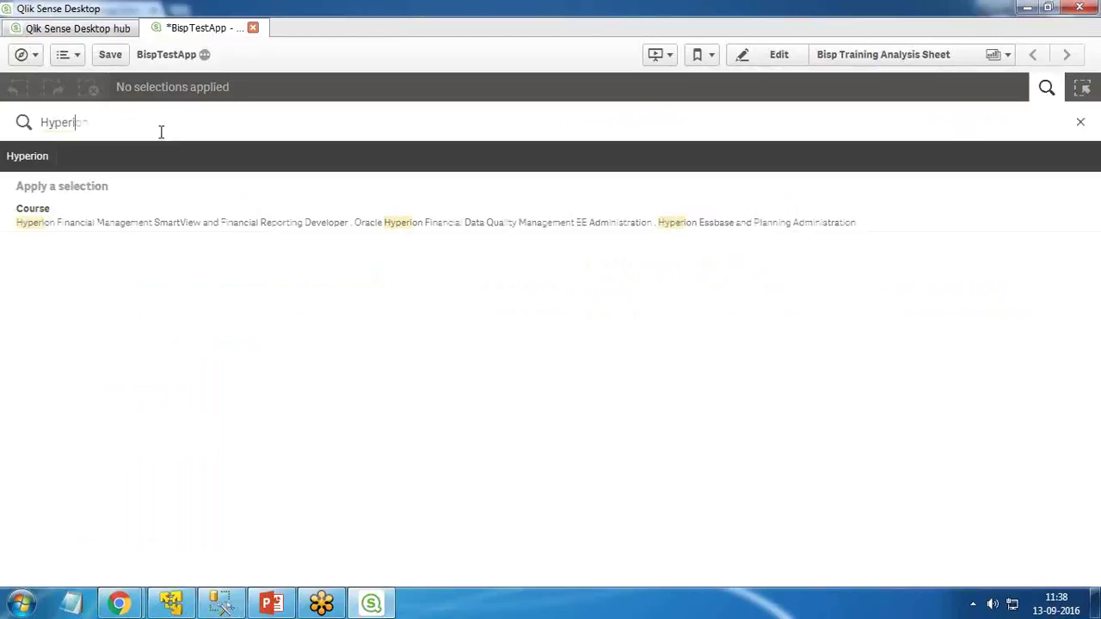
left_click(79, 225)
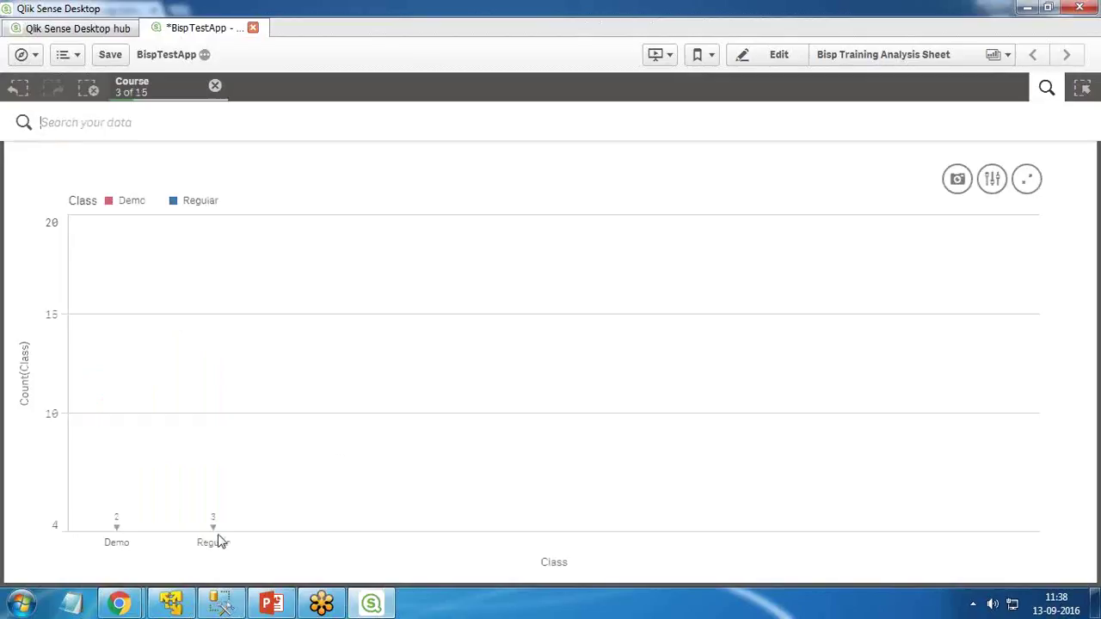
Set the bar chart's Y-axis custom range to a minimum of 0 and a maximum of 10, and finish editing the sheet
left_click(992, 179)
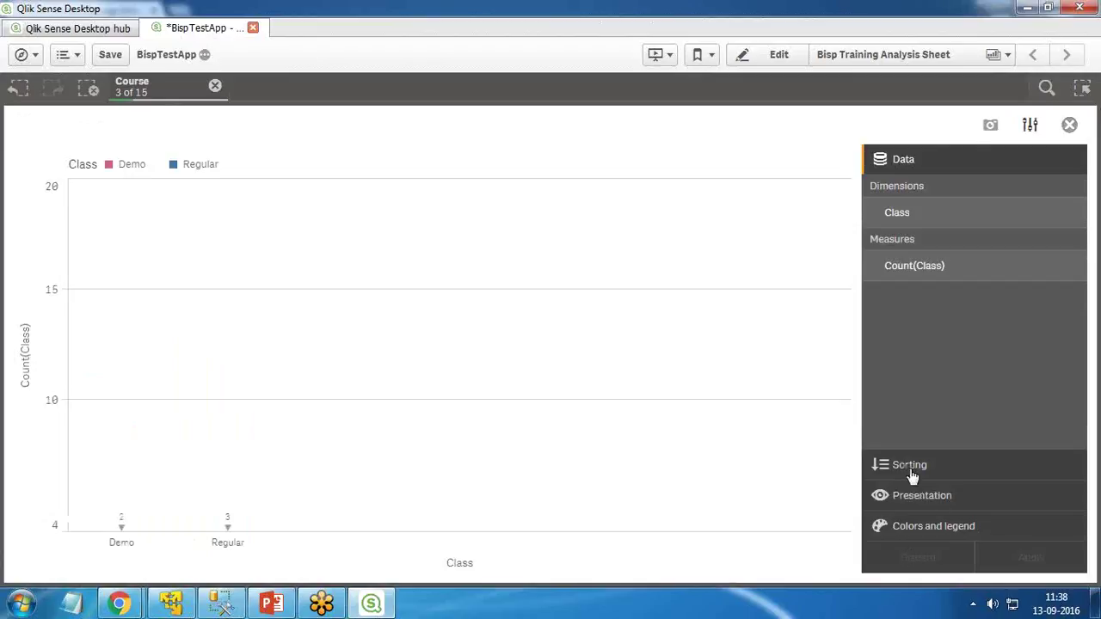
left_click(903, 499)
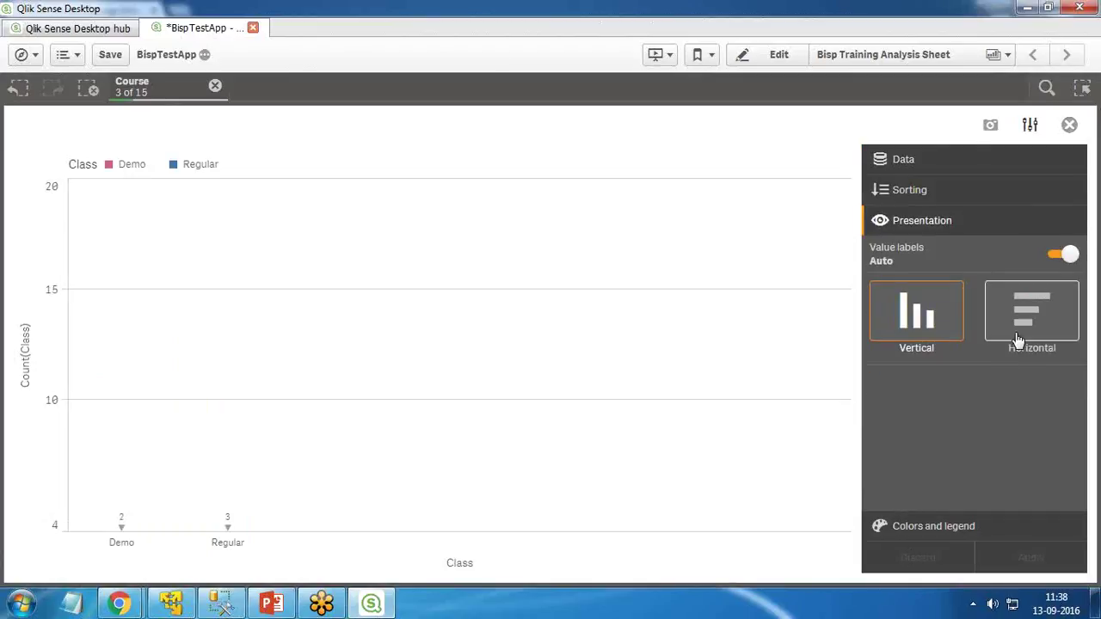
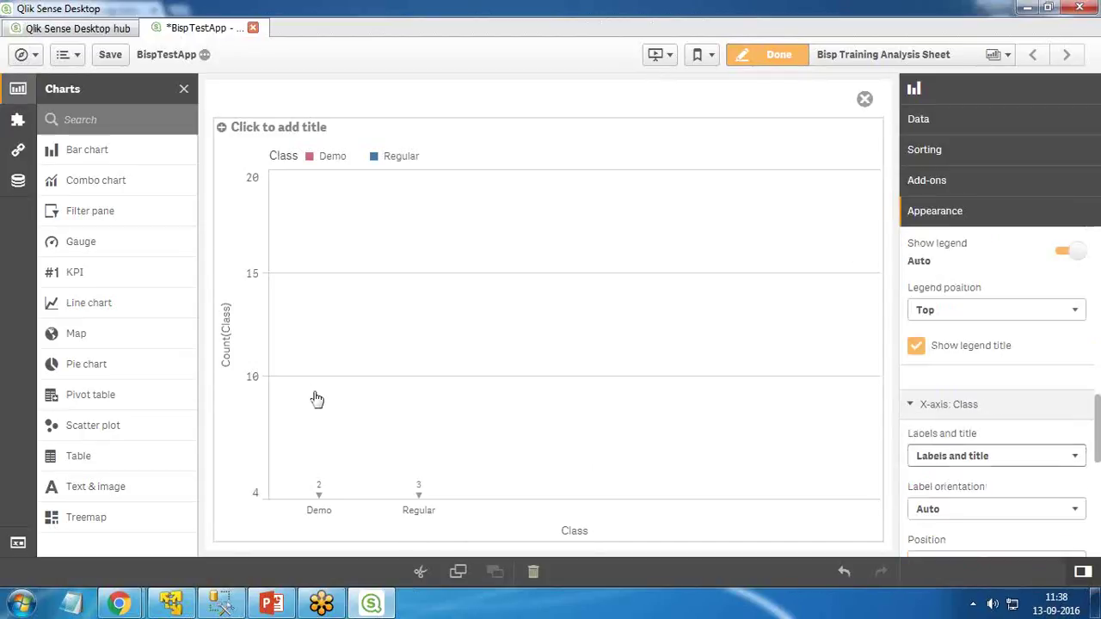
scroll(995, 379, "down", 3)
scroll(995, 379, "down", 2)
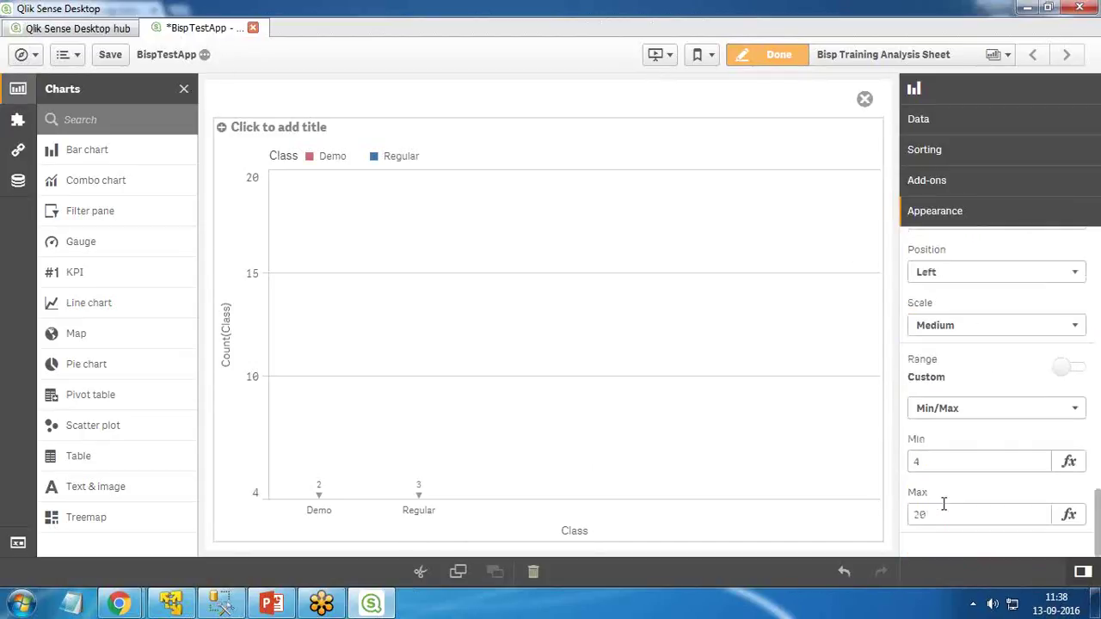
left_click(945, 462)
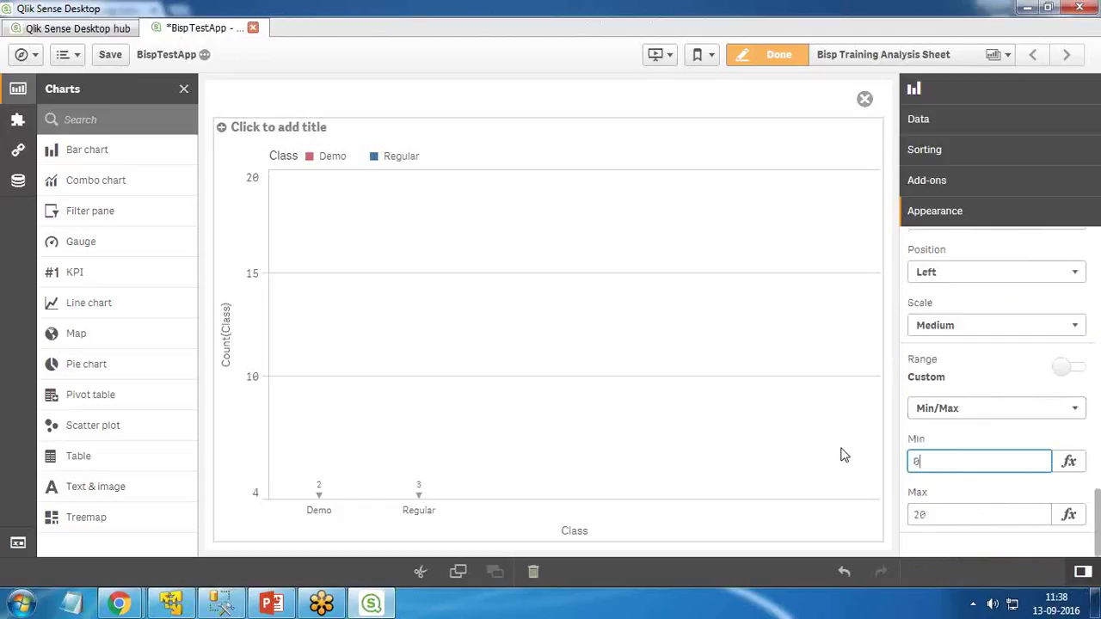
left_click(978, 489)
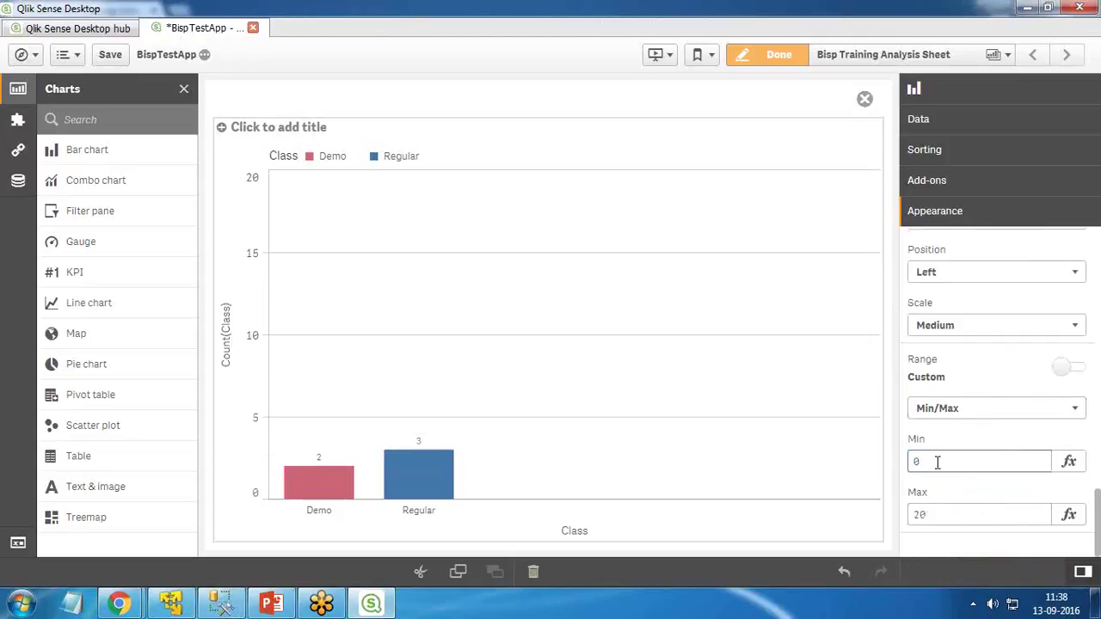
left_click(943, 515)
type("1")
left_click(841, 476)
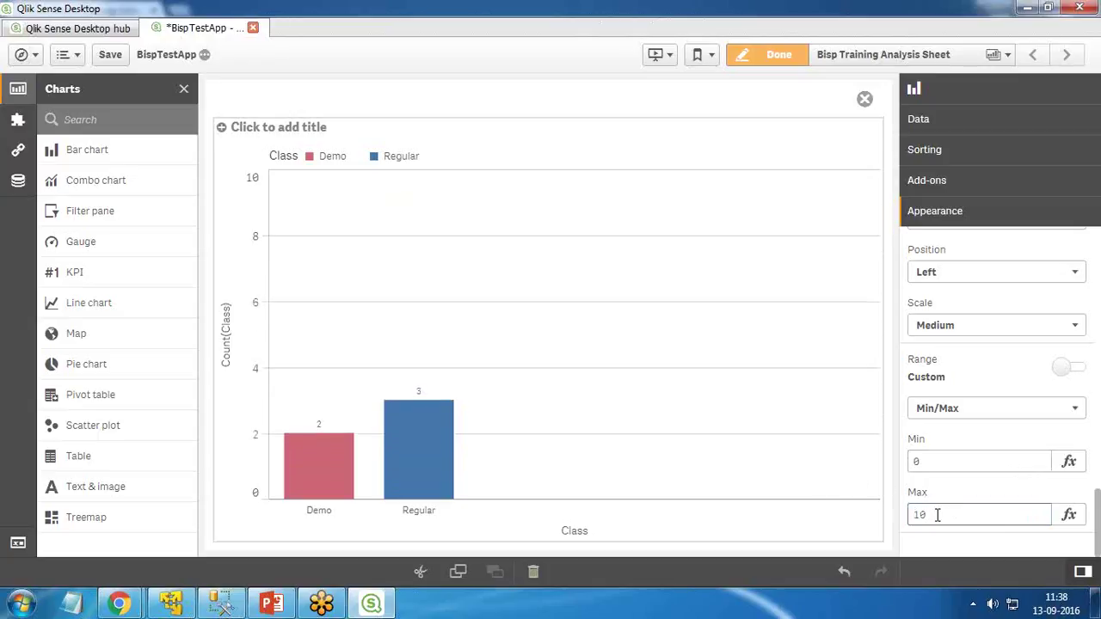
left_click(772, 58)
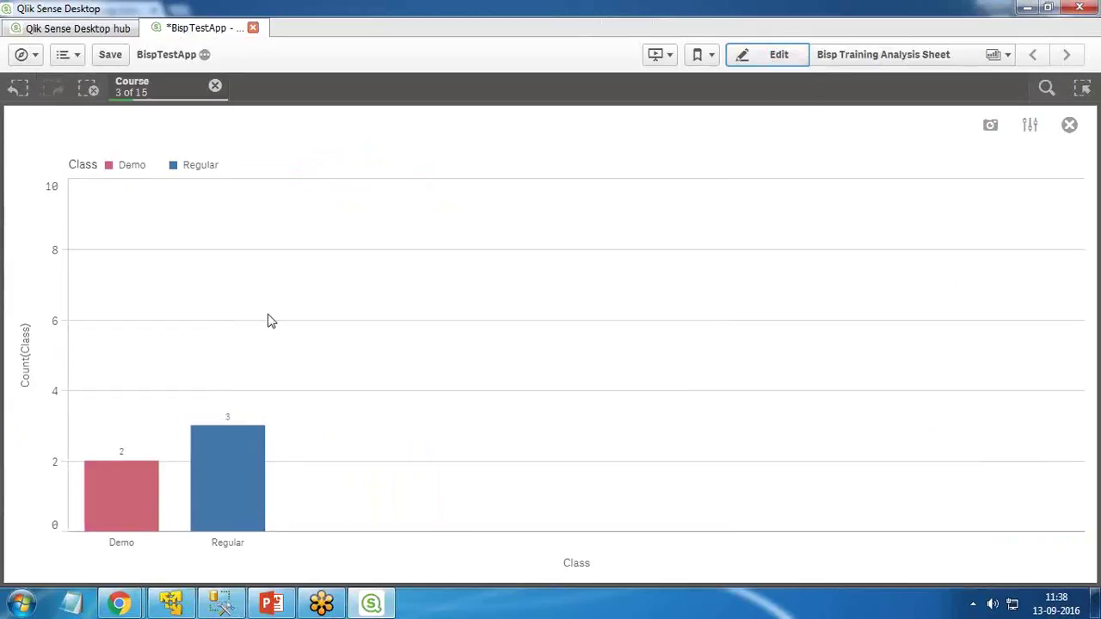
Clear the Course selection and switch the bar chart's Y-axis range to Auto in the sheet editor
left_click(215, 88)
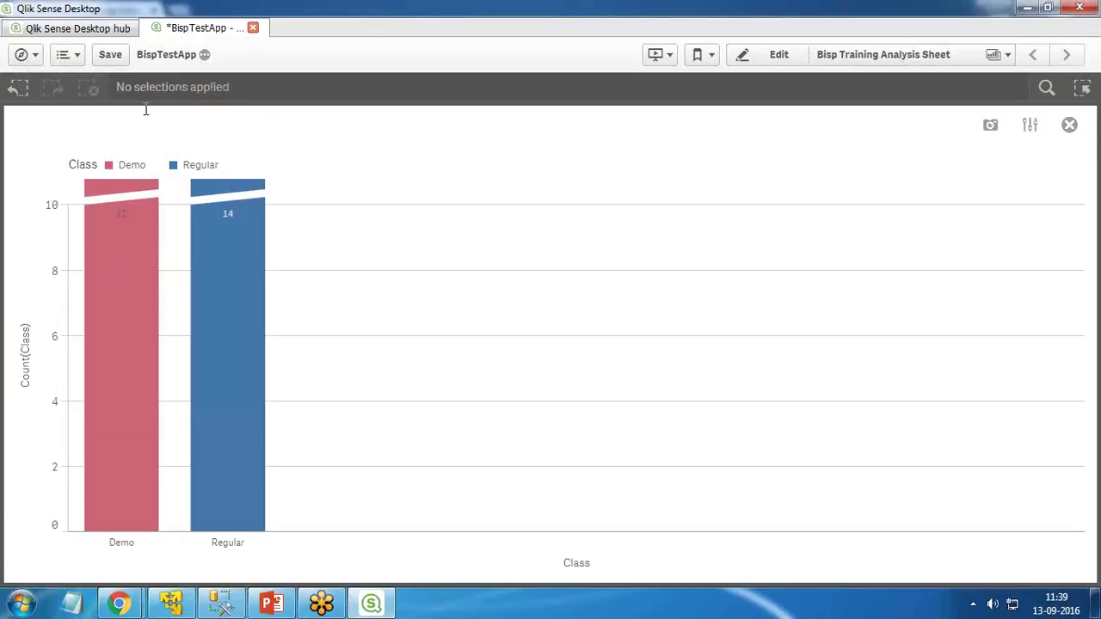
left_click(766, 58)
scroll(953, 531, "down", 10)
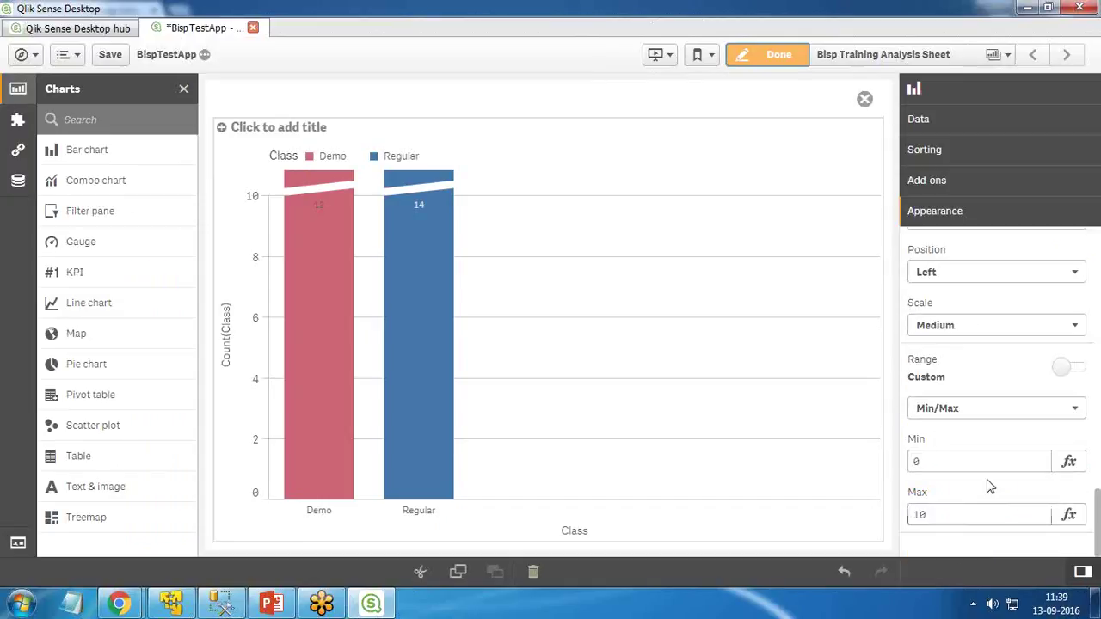
left_click(1068, 462)
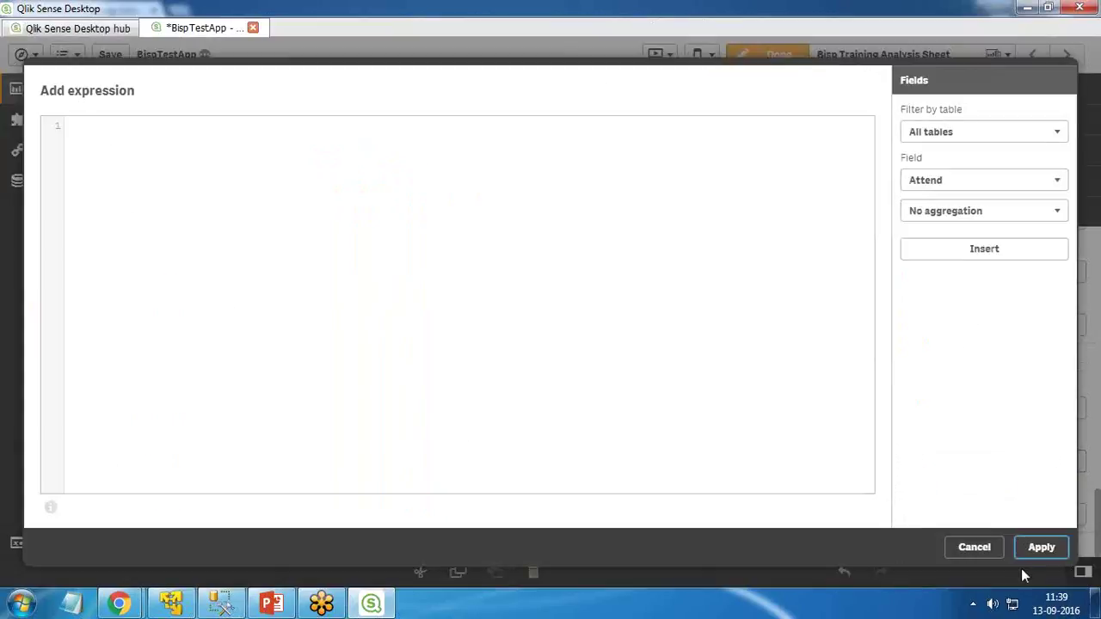
left_click(973, 552)
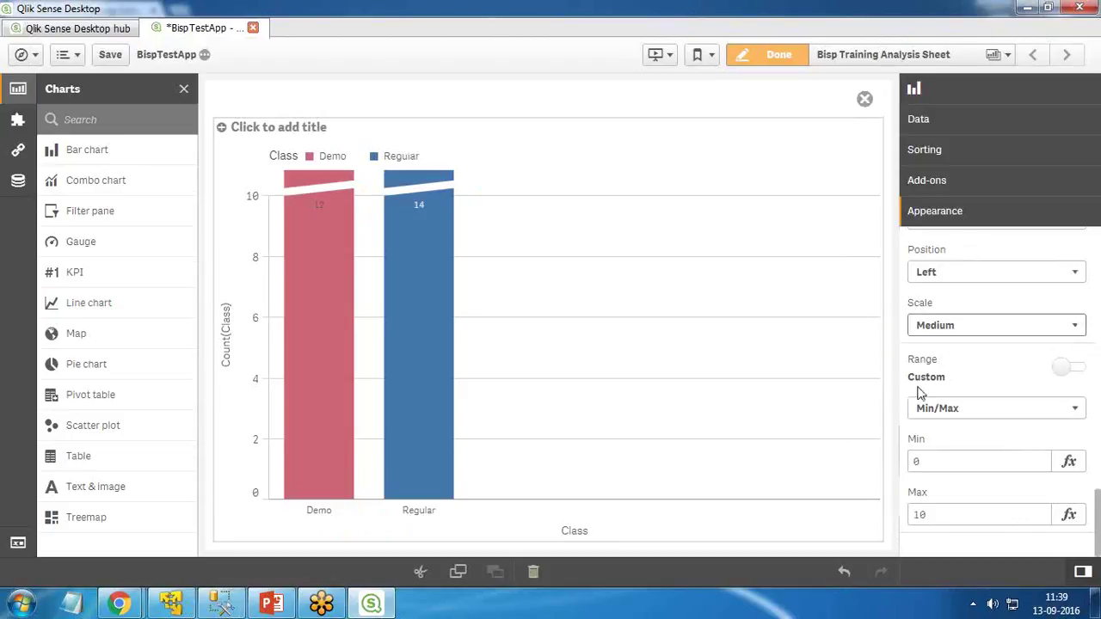
left_click(1079, 372)
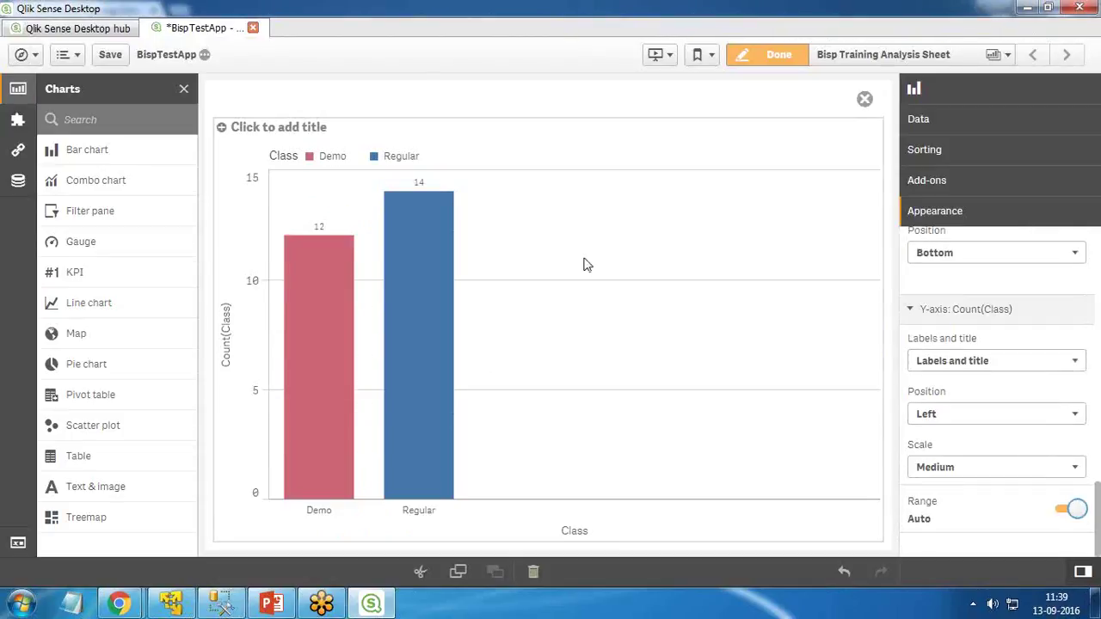
left_click(777, 57)
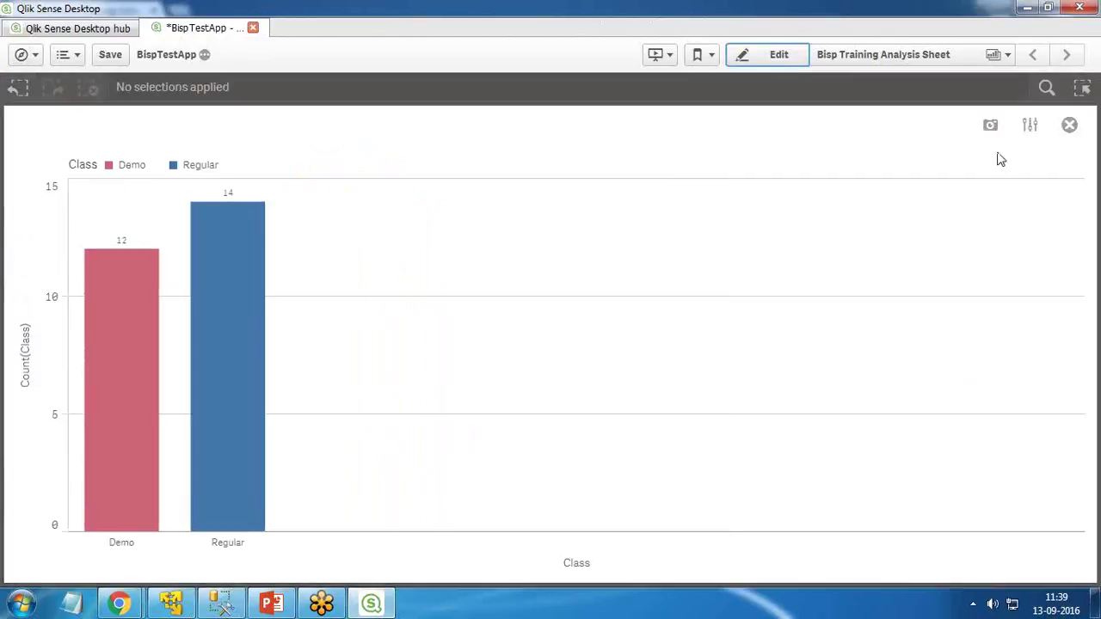
Search the app data for "Salesforce" and apply the matching Salesforce Basic and Advance Administration course as a selection
left_click(1046, 89)
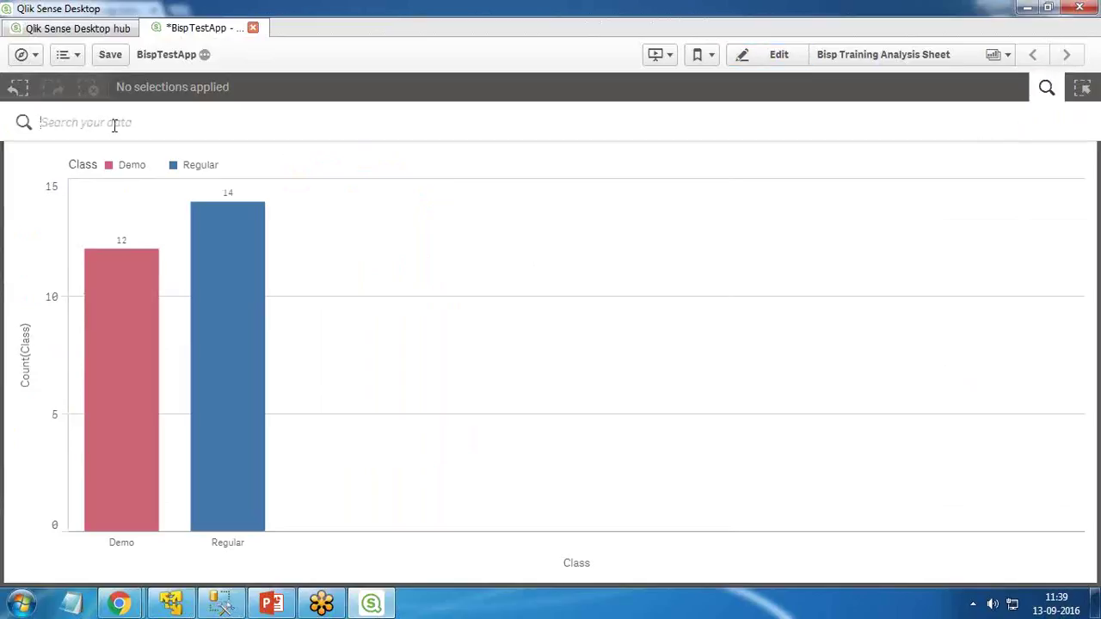
type("Salesforce")
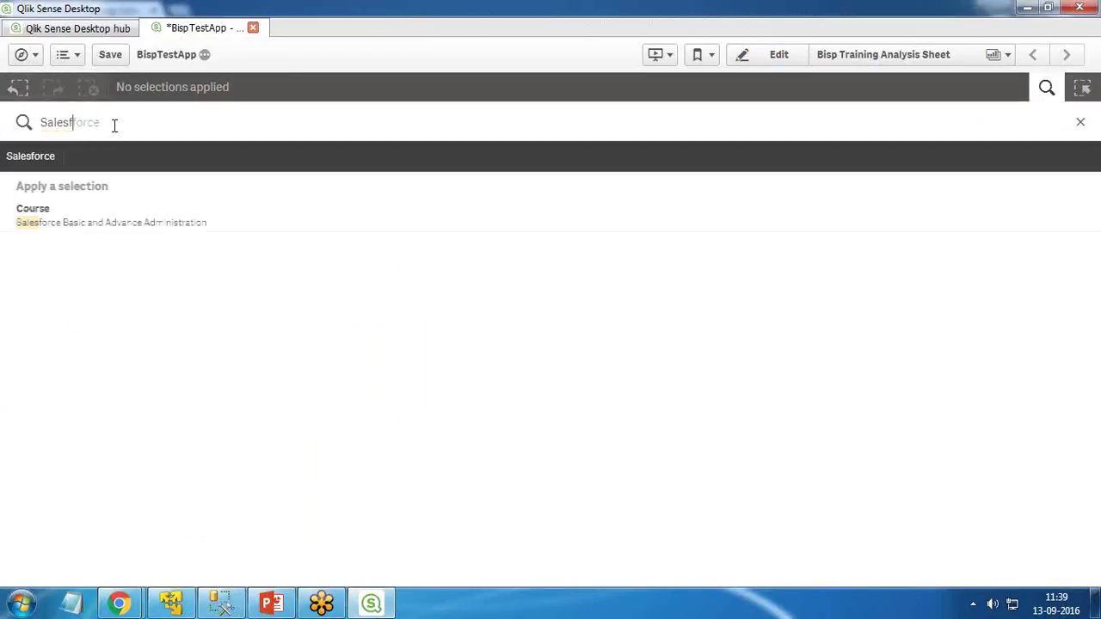
left_click(118, 225)
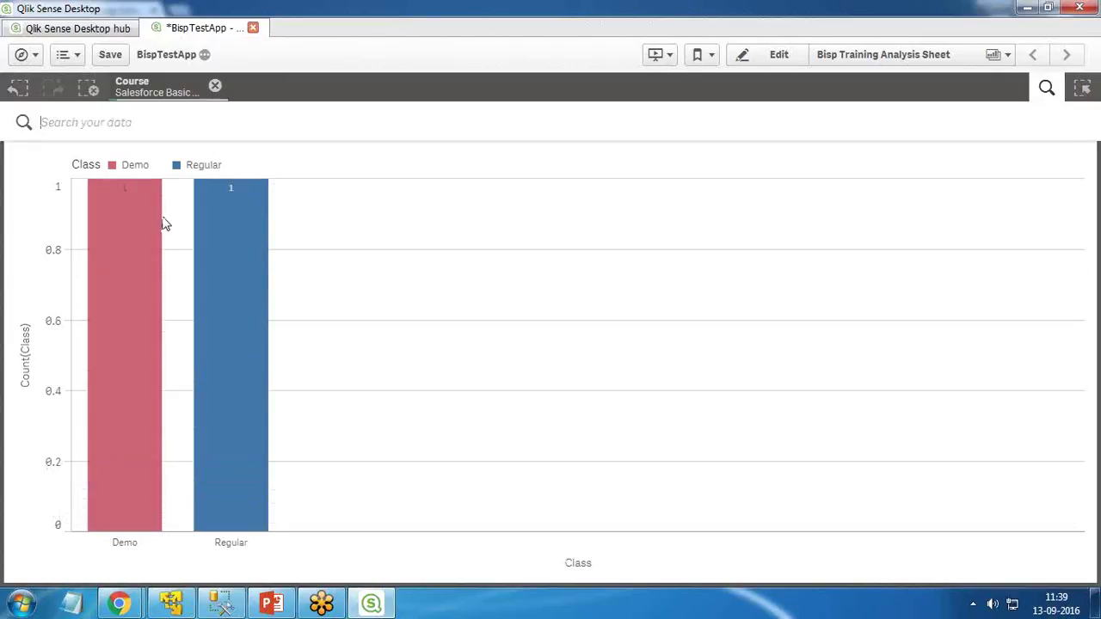
mouse_move(163, 223)
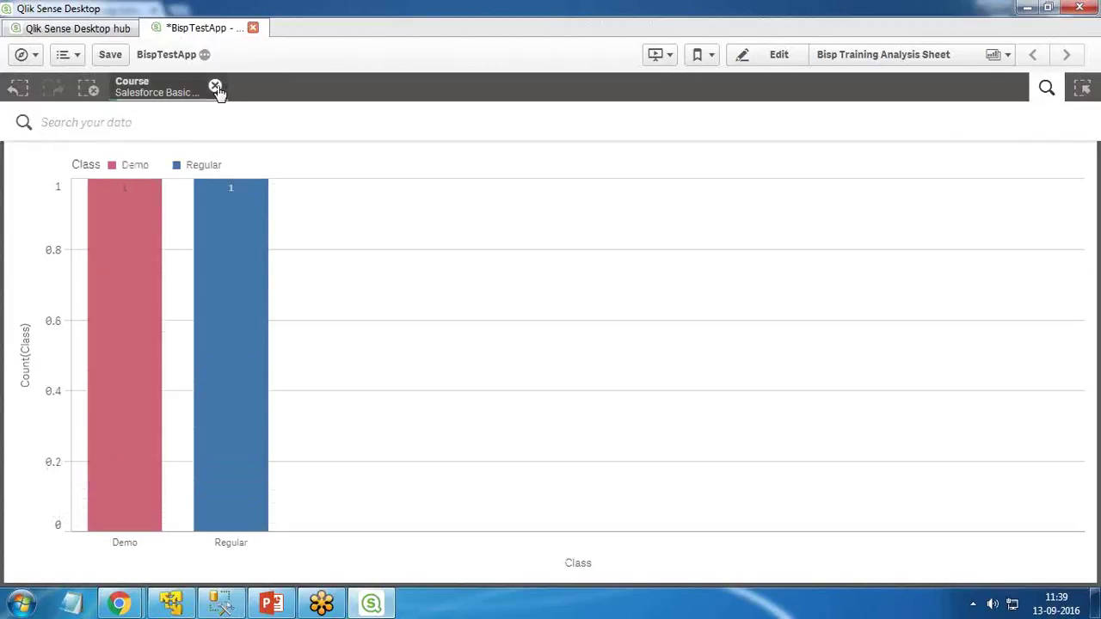
Search the app data for "Hyperion" and add the matching Course values to the current selection
left_click(1059, 97)
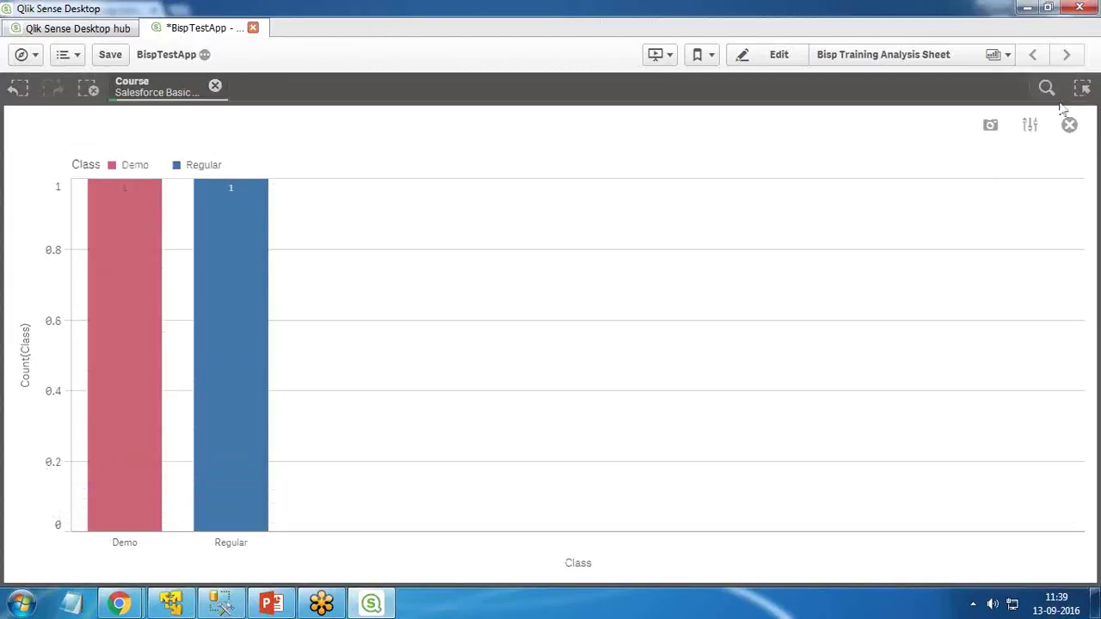
left_click(1048, 87)
type("Hyperion")
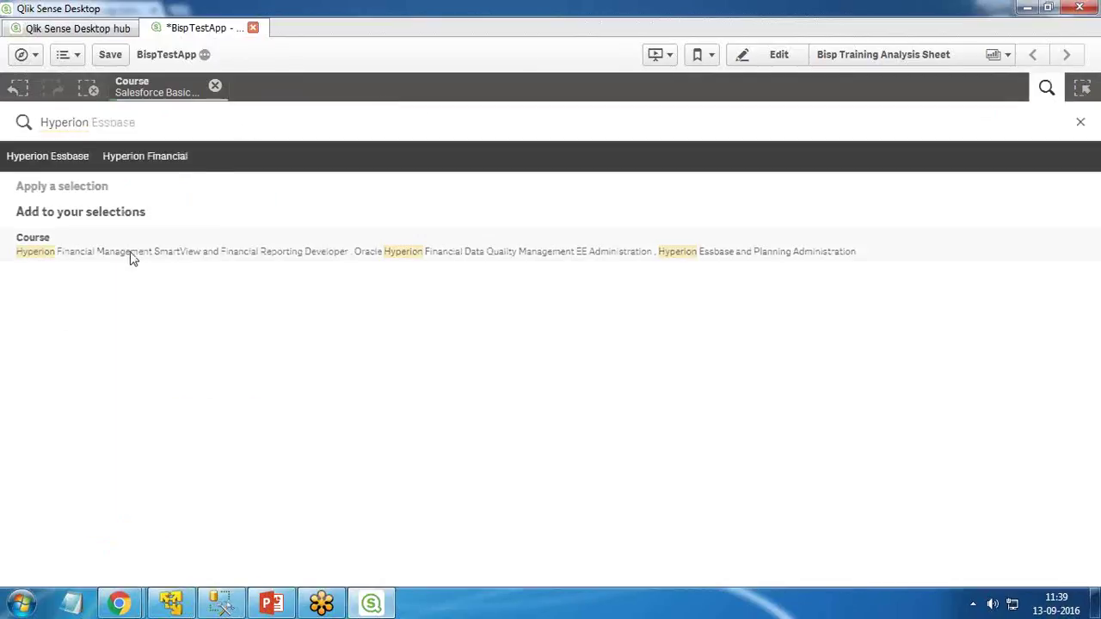
left_click(130, 252)
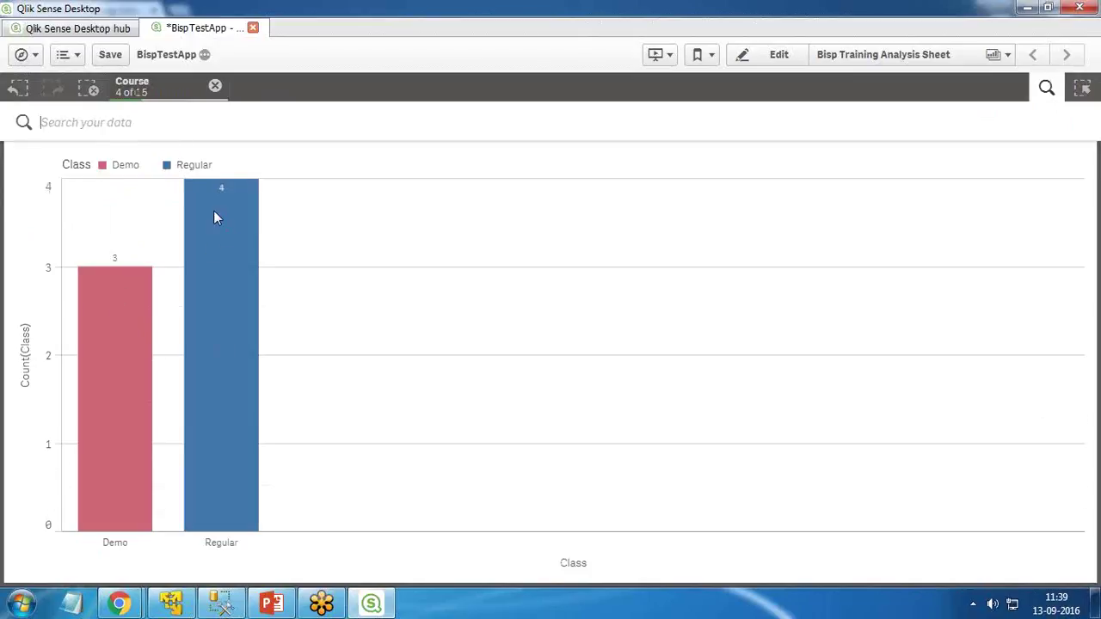
Review the list of selected courses and clear the whole Course selection
left_click(171, 98)
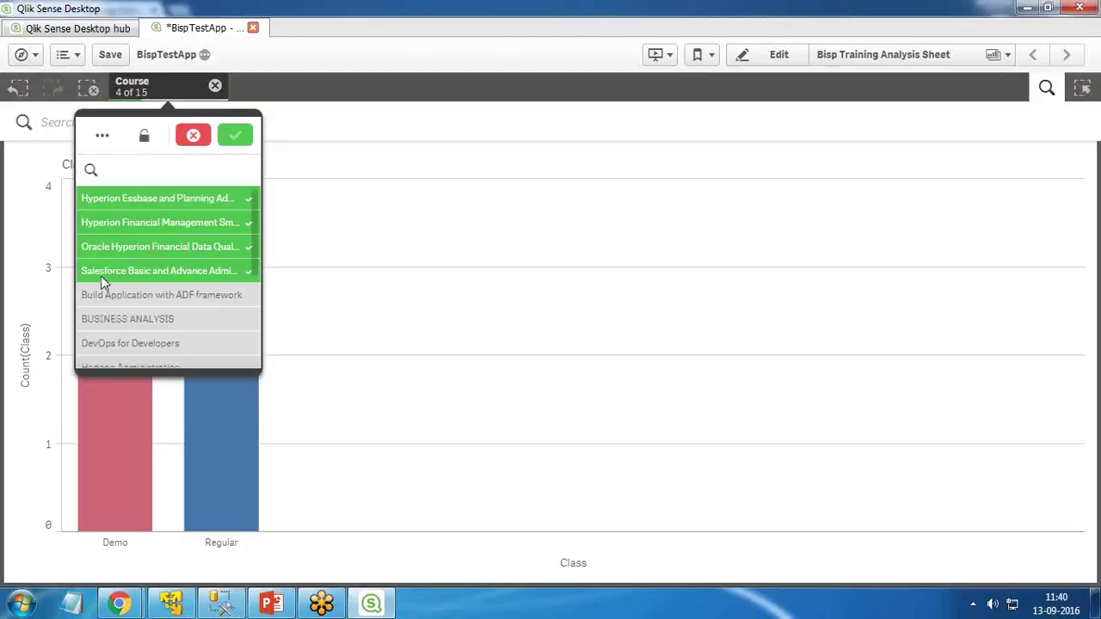
left_click(194, 137)
left_click(214, 85)
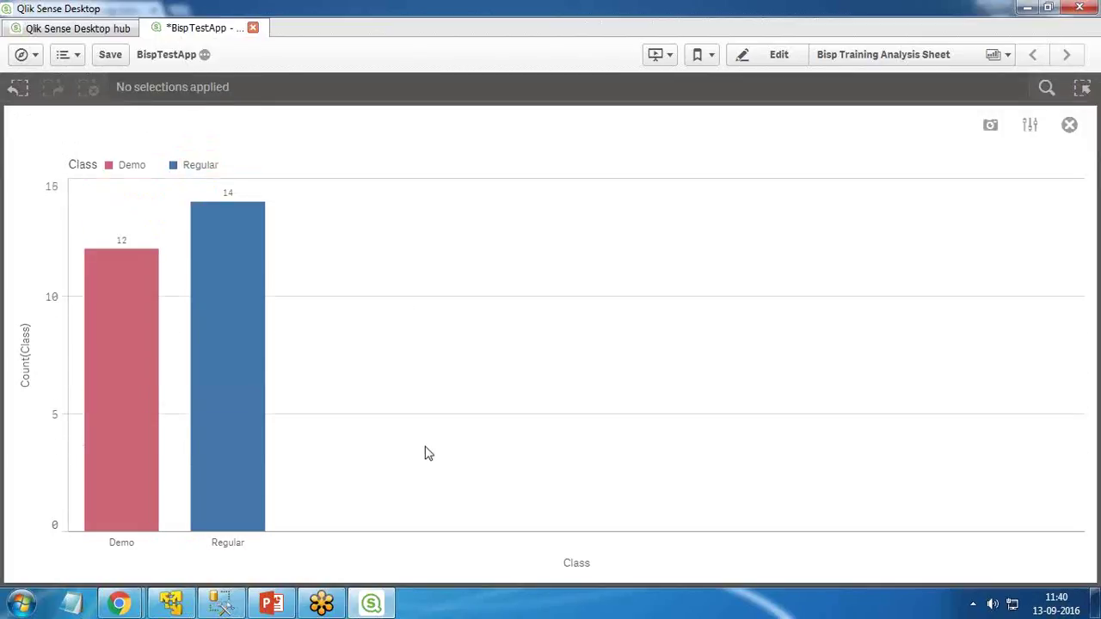